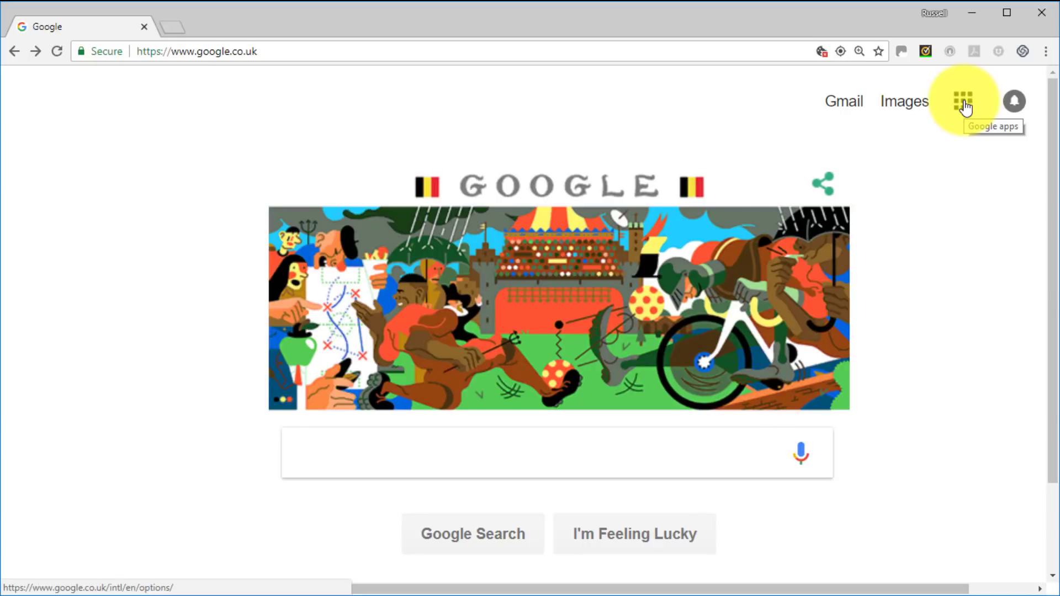
Step: Go to Google Drive from the Google home page and create a new blank Google Form
left_click(963, 105)
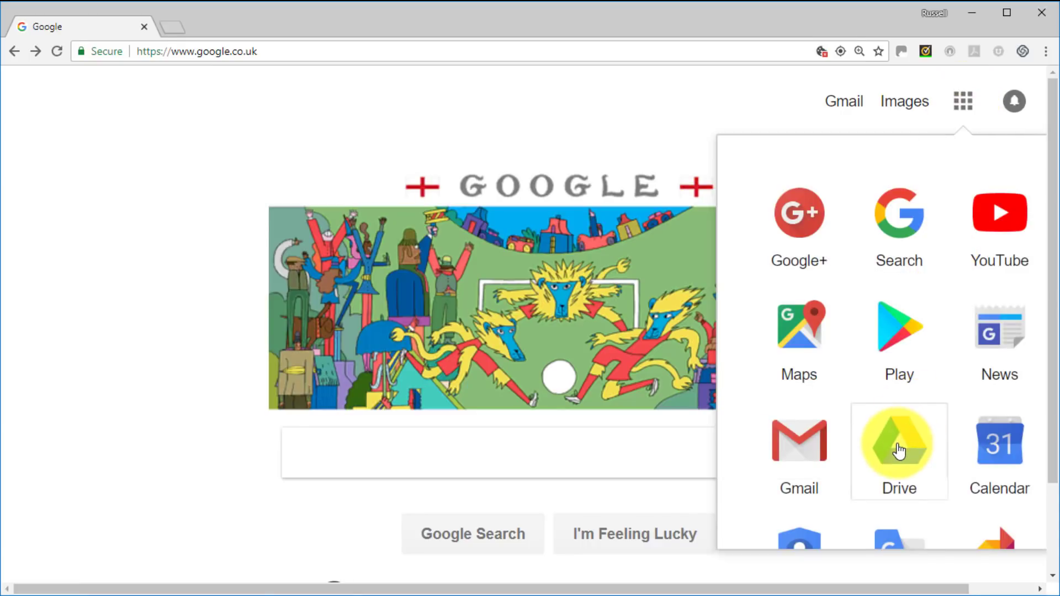
left_click(898, 449)
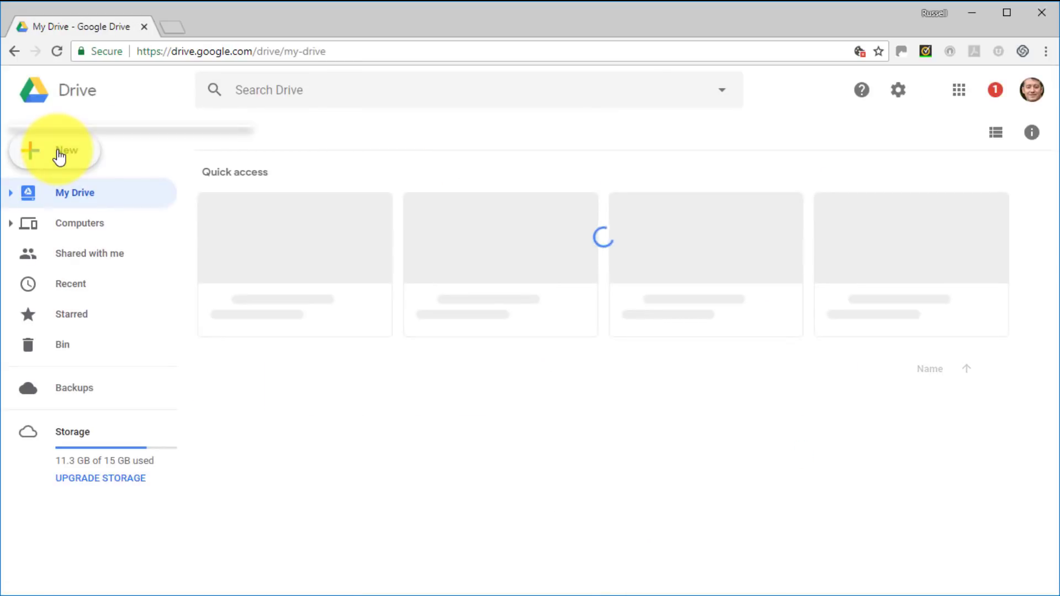
left_click(60, 157)
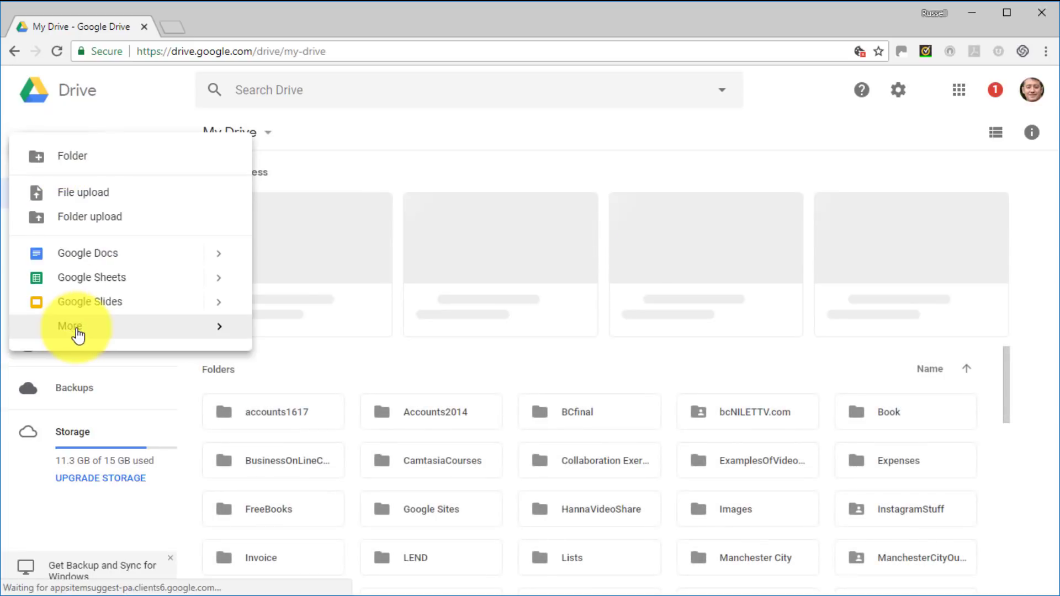
mouse_move(74, 329)
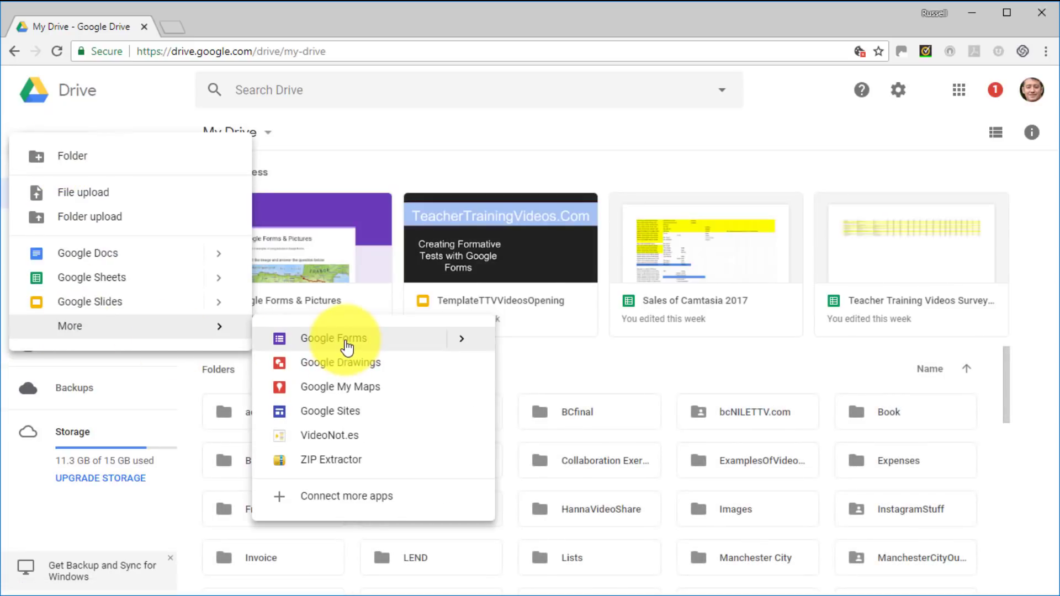
left_click(346, 340)
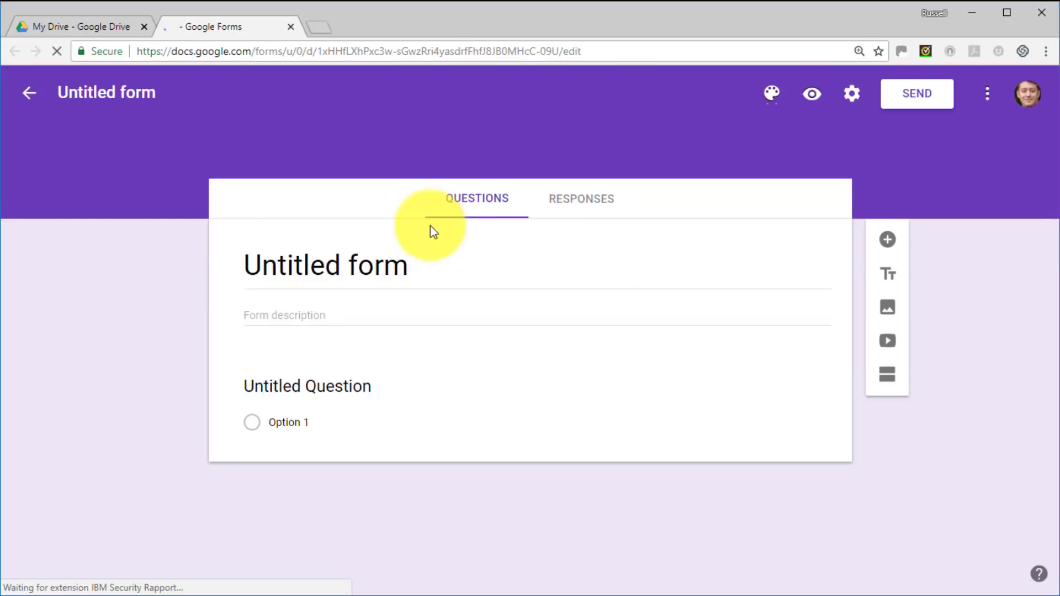
Step: Replace the form's placeholder title with "Google Form Test"
left_click(385, 268)
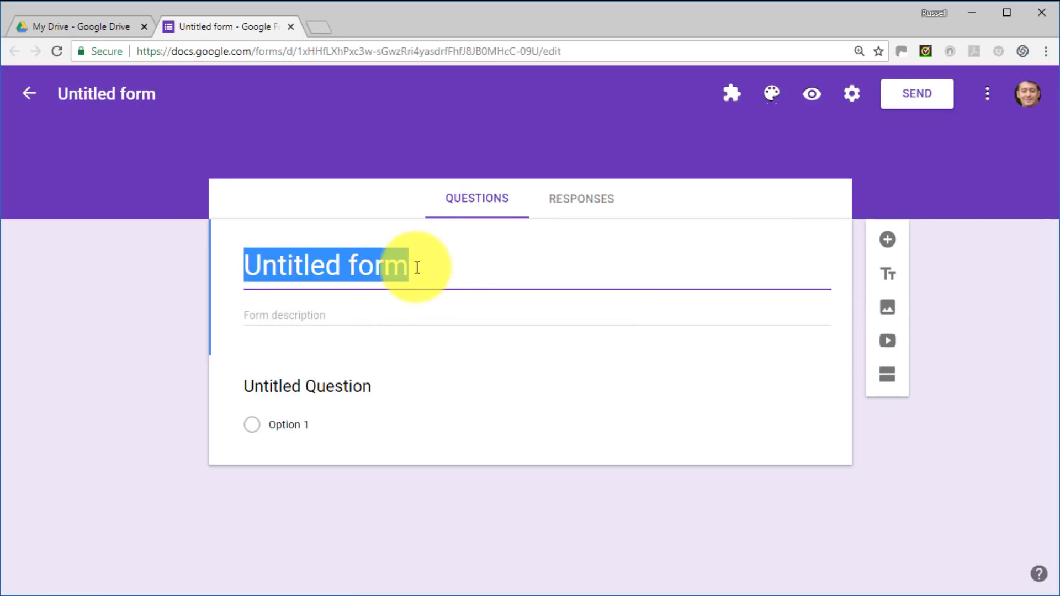
left_click(419, 267)
key("BackSpace")
key("BackSpace")
key("BackSpace")
key("BackSpace")
key("BackSpace")
key("BackSpace")
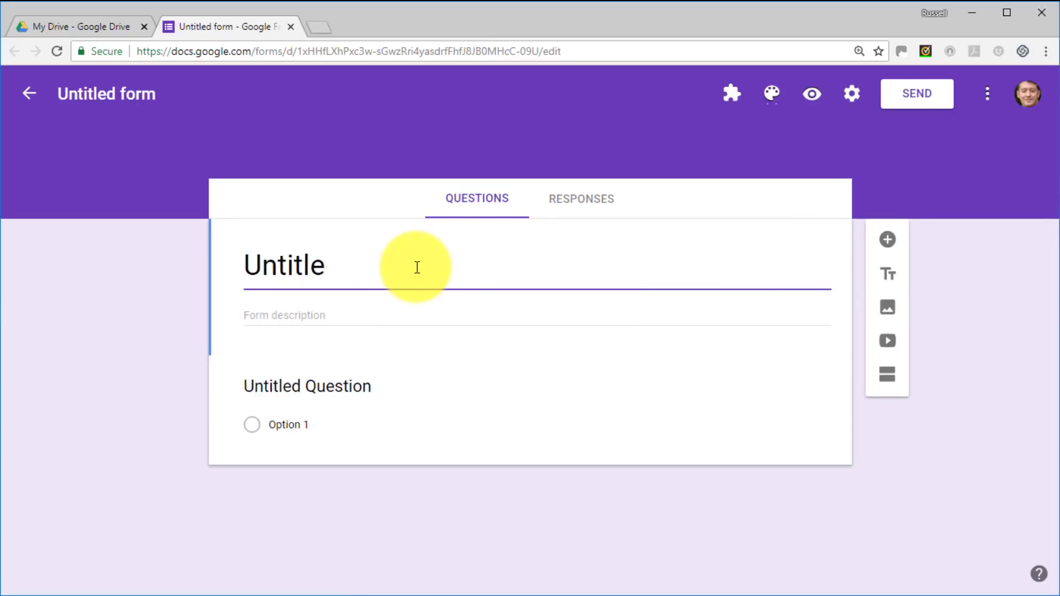
key("BackSpace")
key("BackSpace")
key("BackSpace")
key("BackSpace")
key("BackSpace")
key("BackSpace")
key("BackSpace")
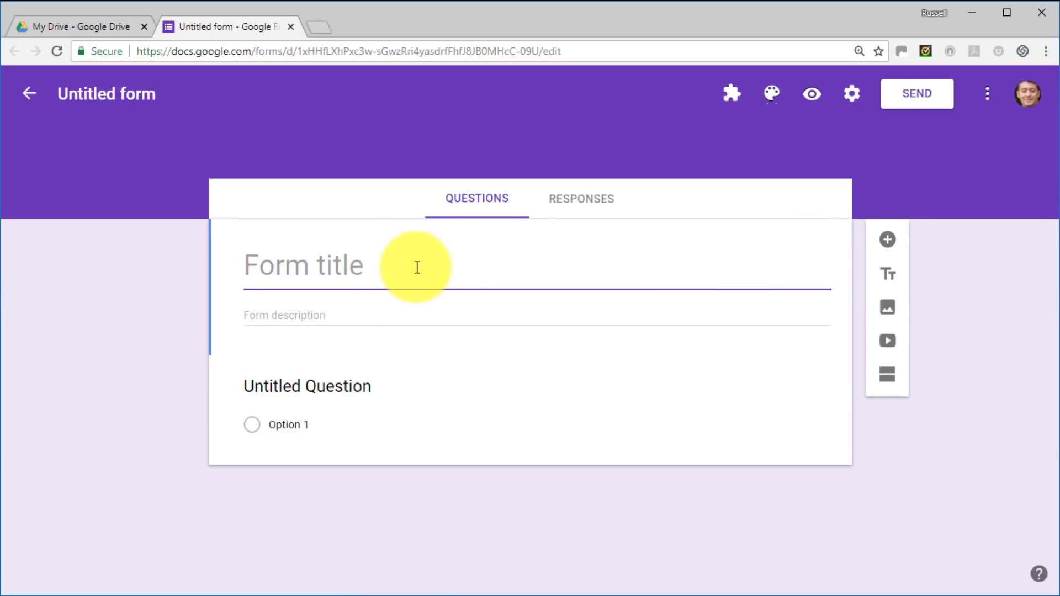
type("Gog")
key("BackSpace")
type("ogle Form")
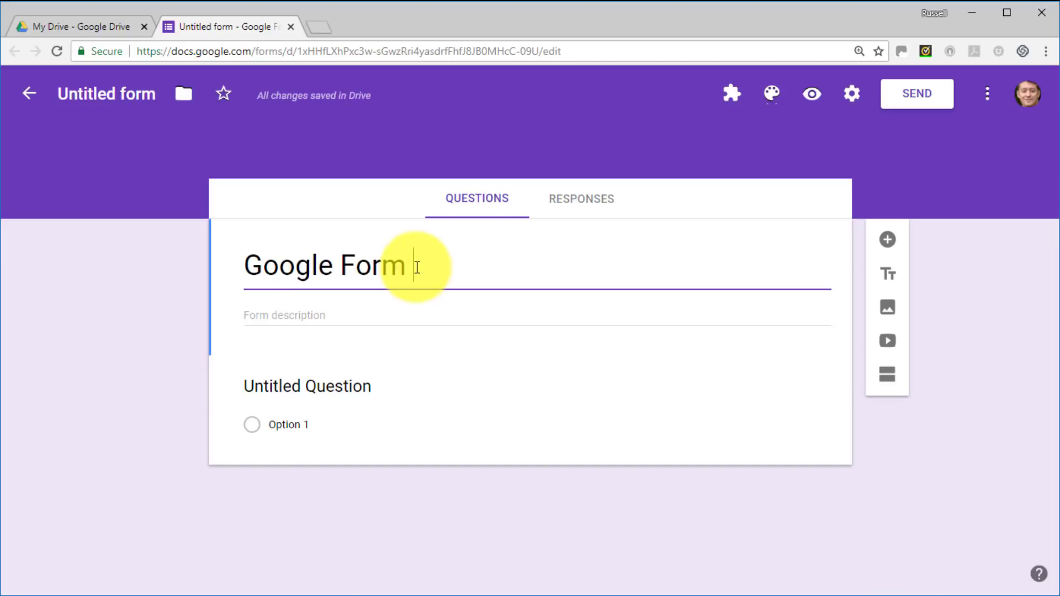
type(" Test")
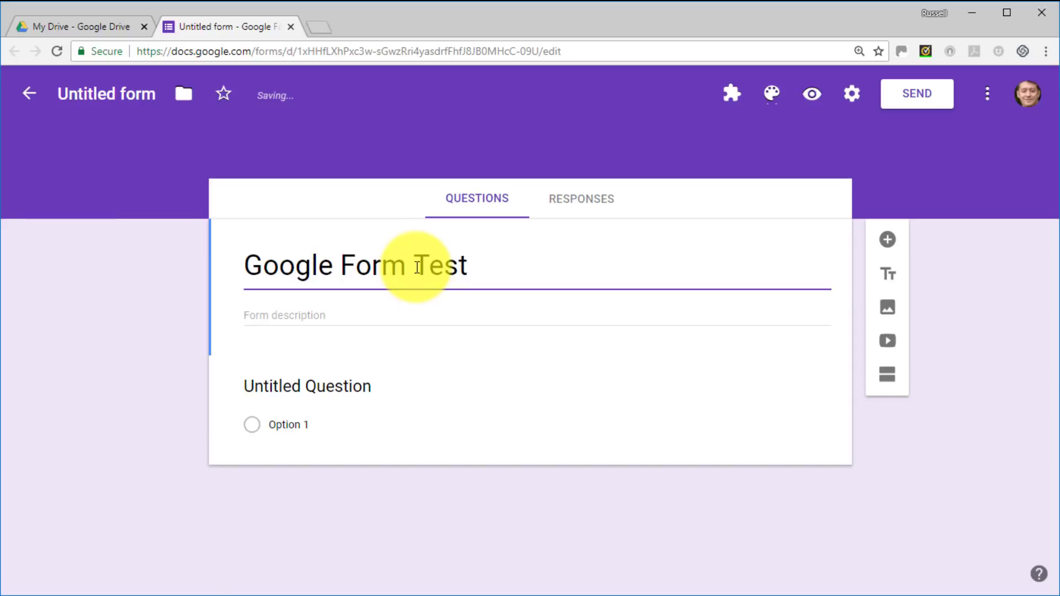
Step: Enter the form description "This shows how we use Google Forms for testing" and name the form file "Google Form Test"
left_click(332, 316)
type("This shows how we use Google Forms for")
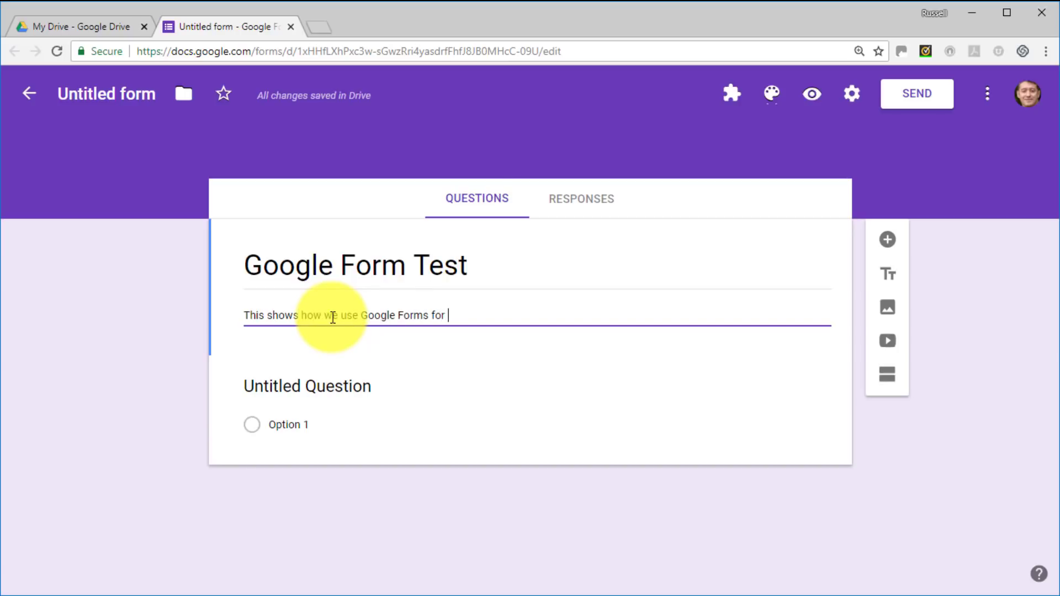
type("ting")
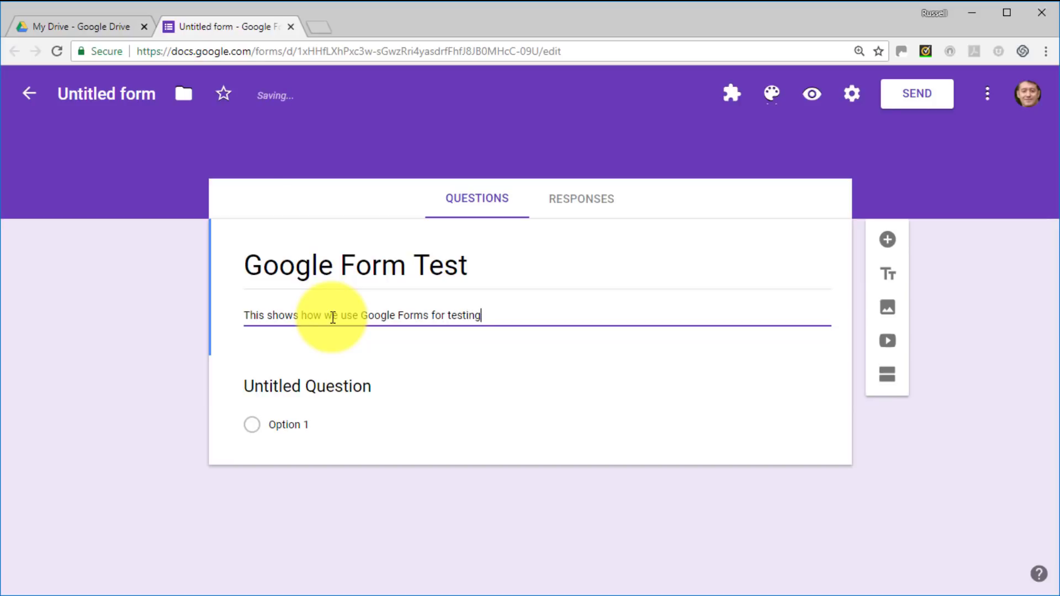
left_click(143, 93)
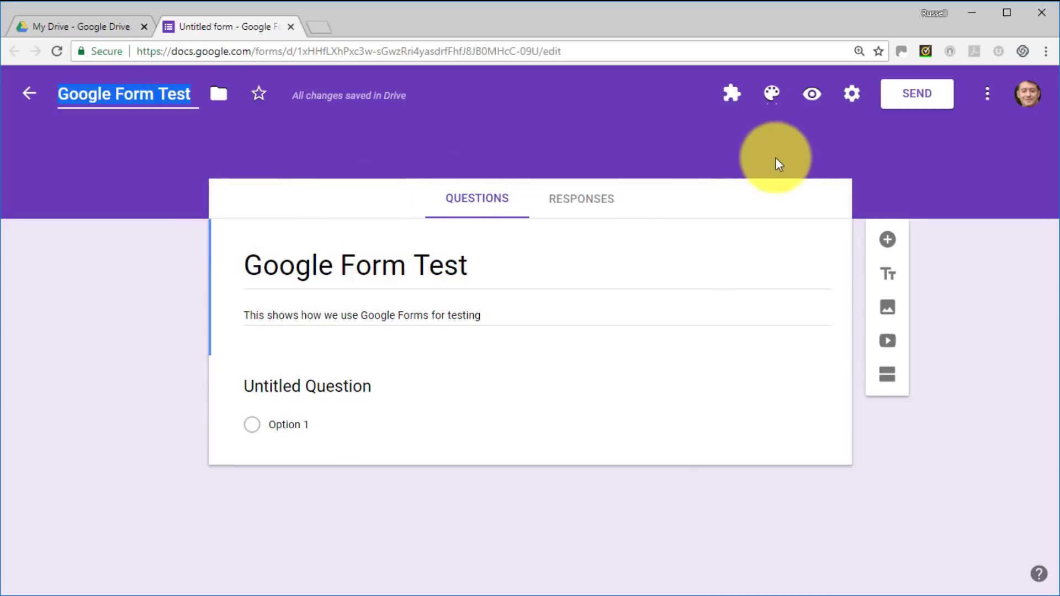
Step: Turn the form into a quiz in its settings and save the change
left_click(853, 99)
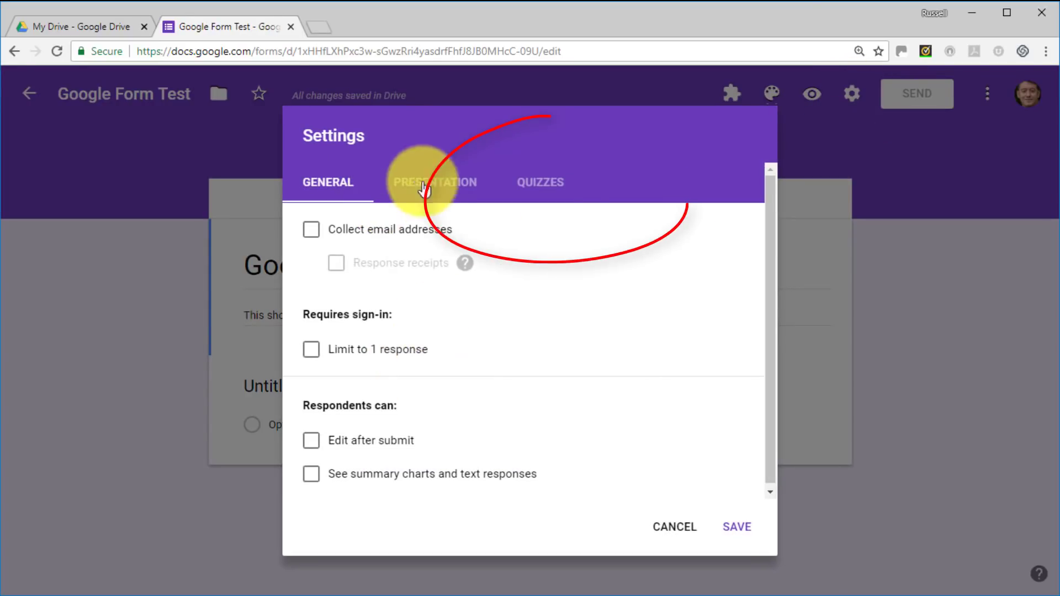
left_click(555, 187)
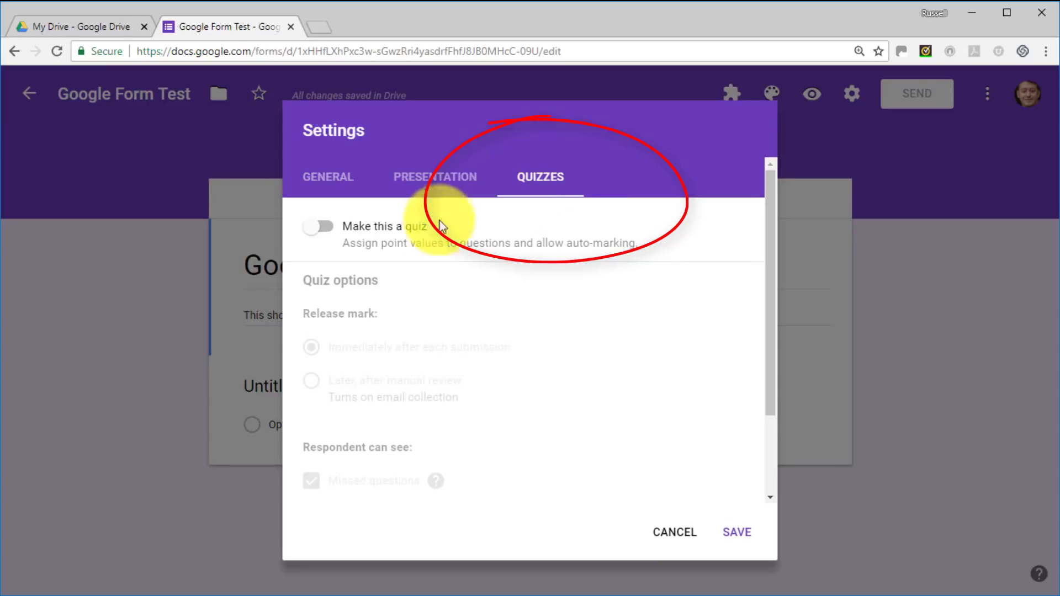
left_click(327, 228)
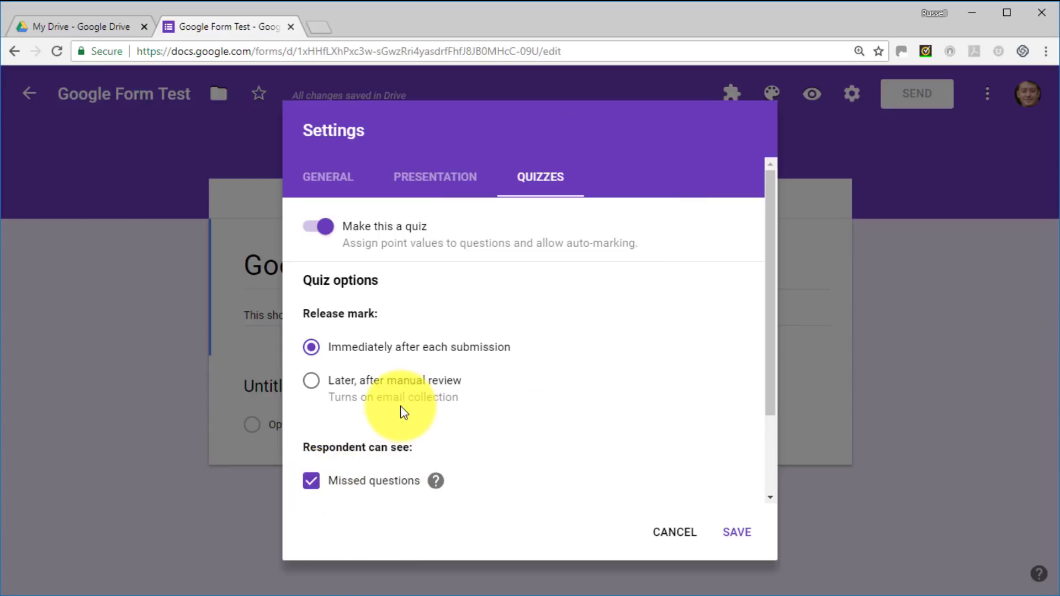
left_click(737, 533)
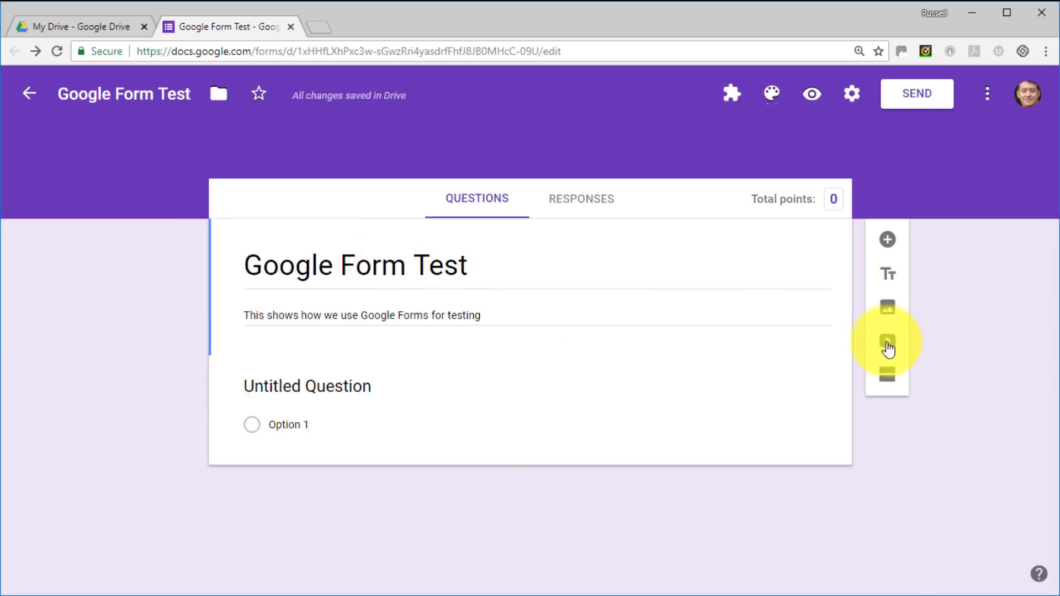
Step: Search YouTube for "funny presentation" and insert the video "Funny Presentation Training - how many errors can you find?" into the form
left_click(887, 346)
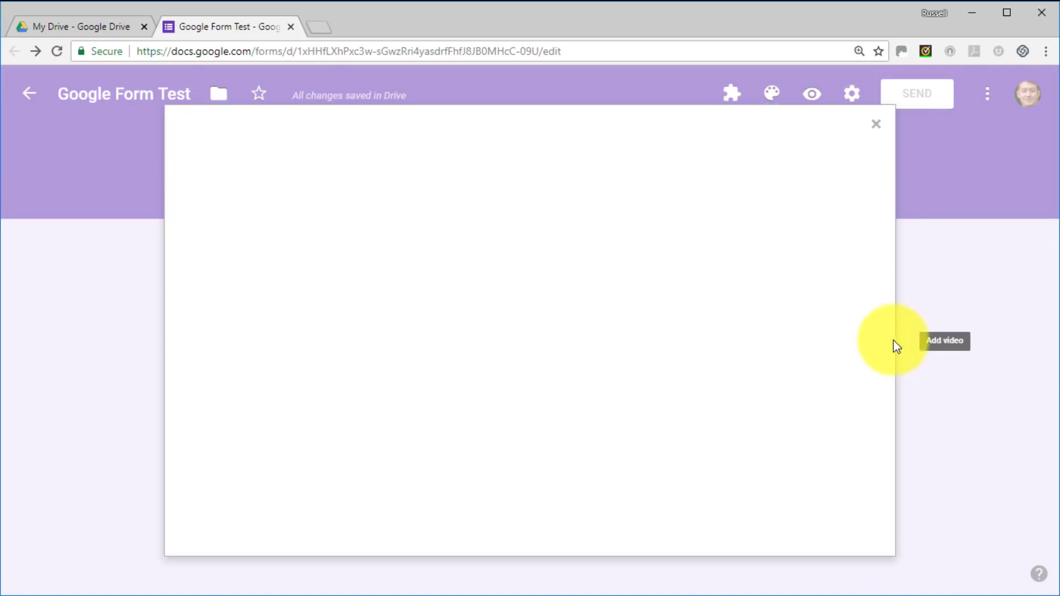
left_click(300, 215)
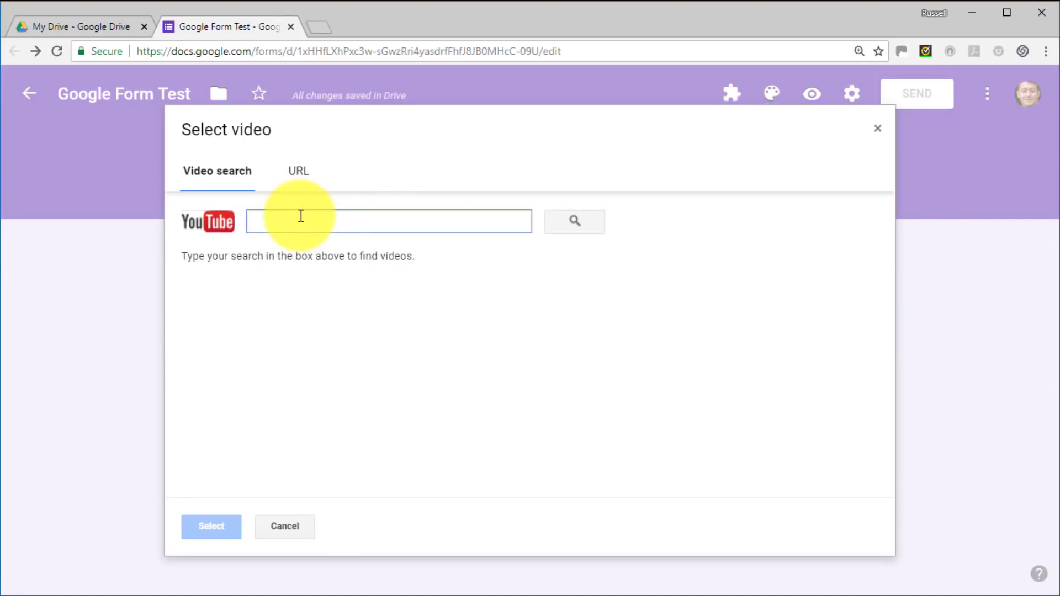
type("funny presentation")
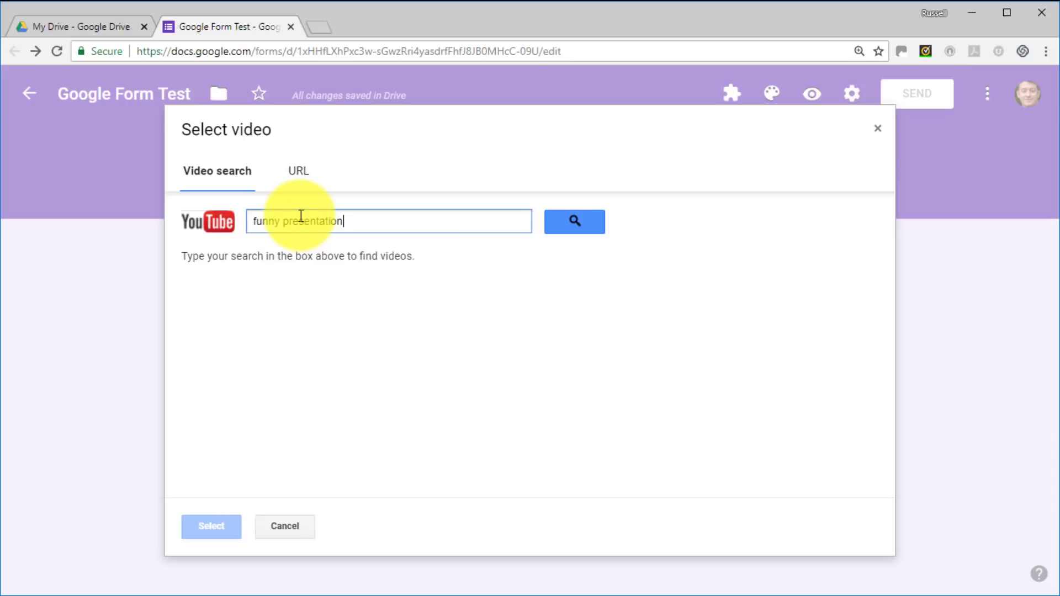
key("Return")
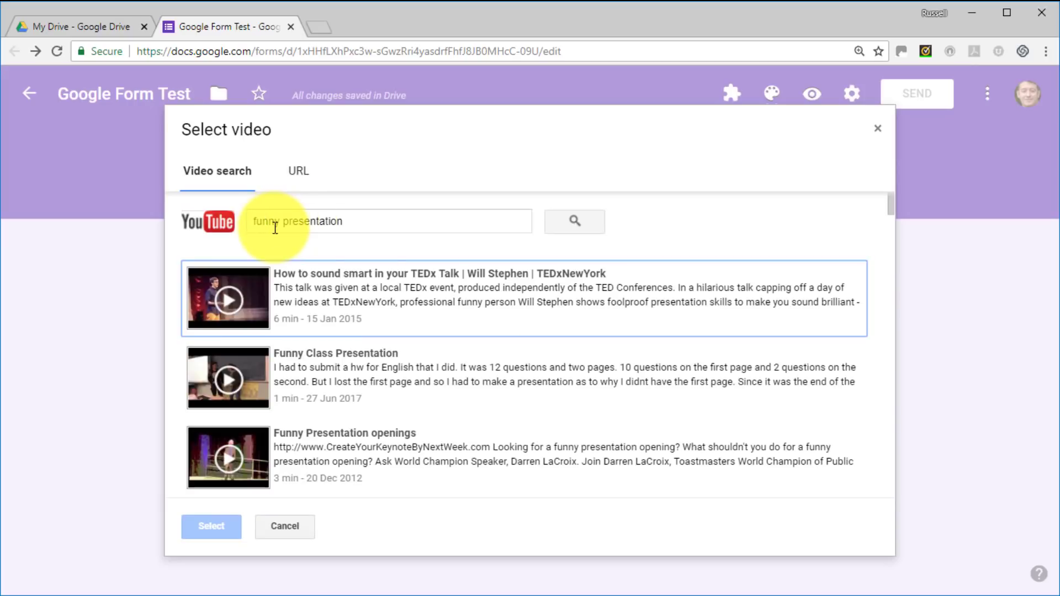
left_click_drag(892, 202, 878, 256)
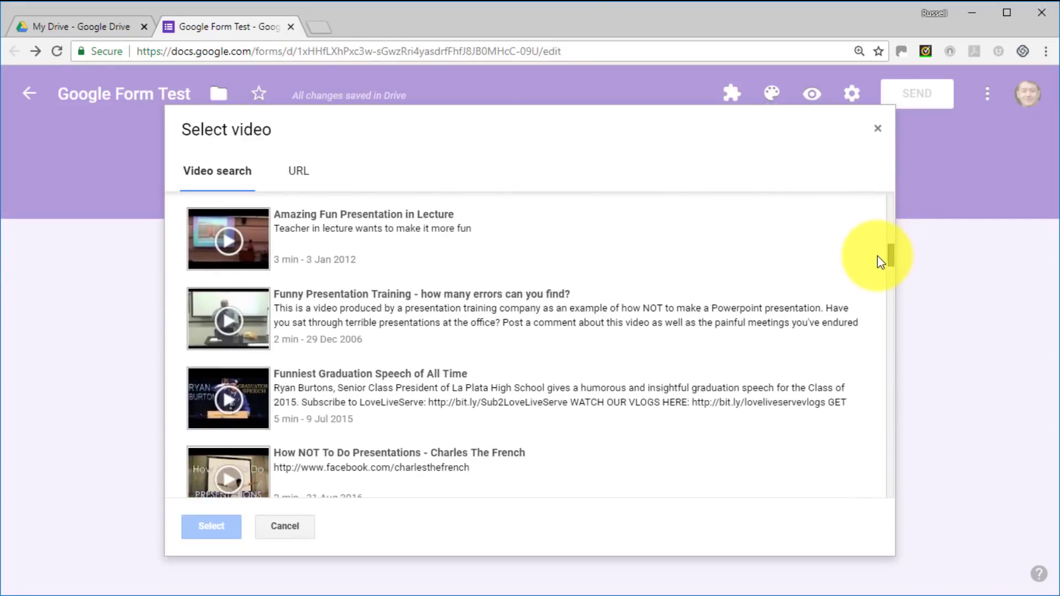
left_click(255, 314)
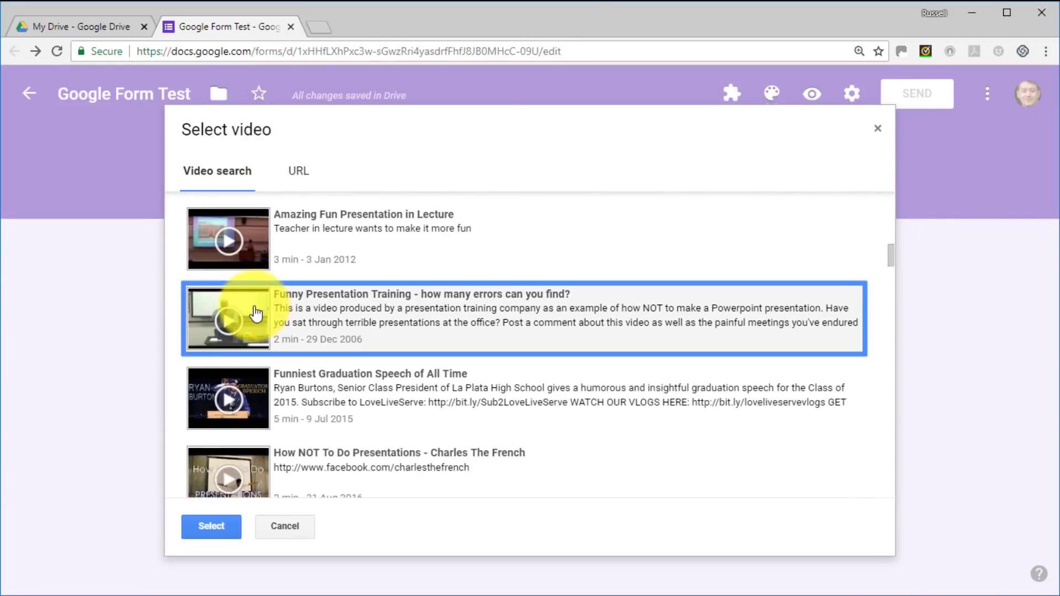
left_click(215, 531)
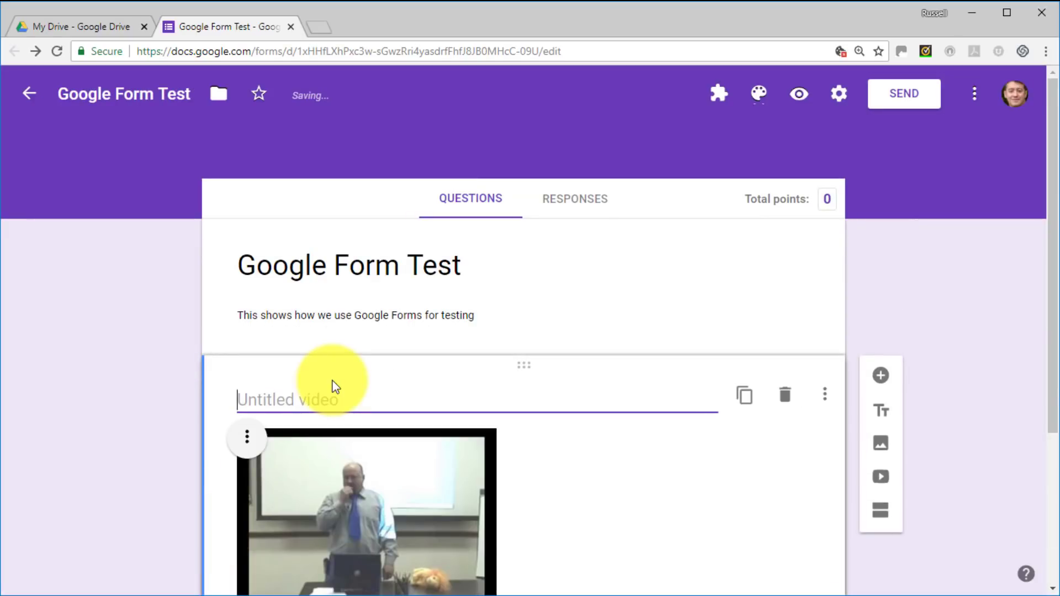
Step: Title the inserted video "Watch the video and answer questions below"
left_click_drag(1052, 265, 1052, 307)
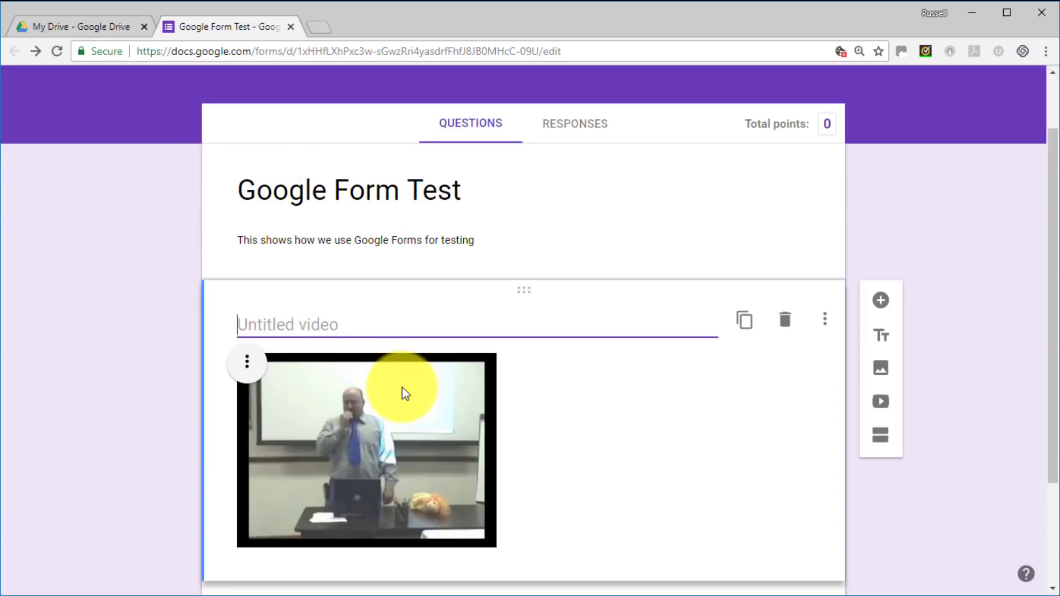
left_click_drag(1053, 315, 1052, 424)
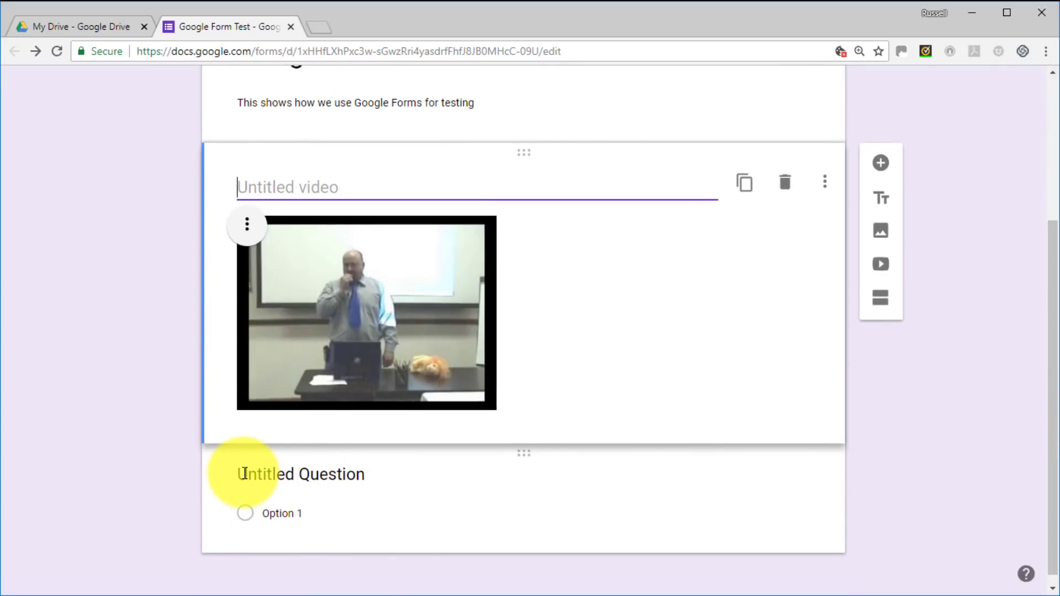
left_click_drag(1051, 379, 1055, 313)
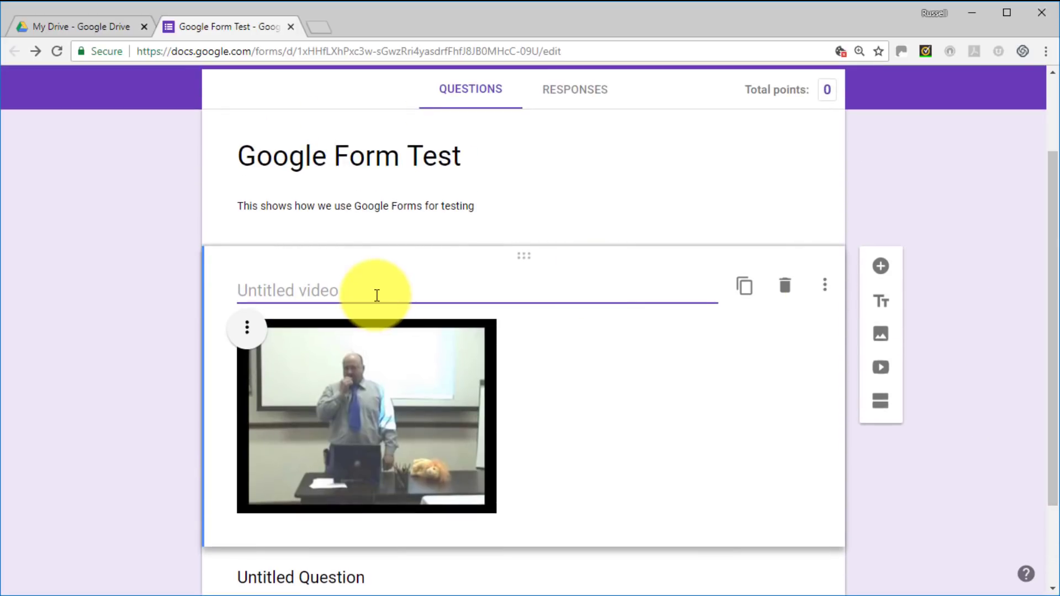
type("Watch the ")
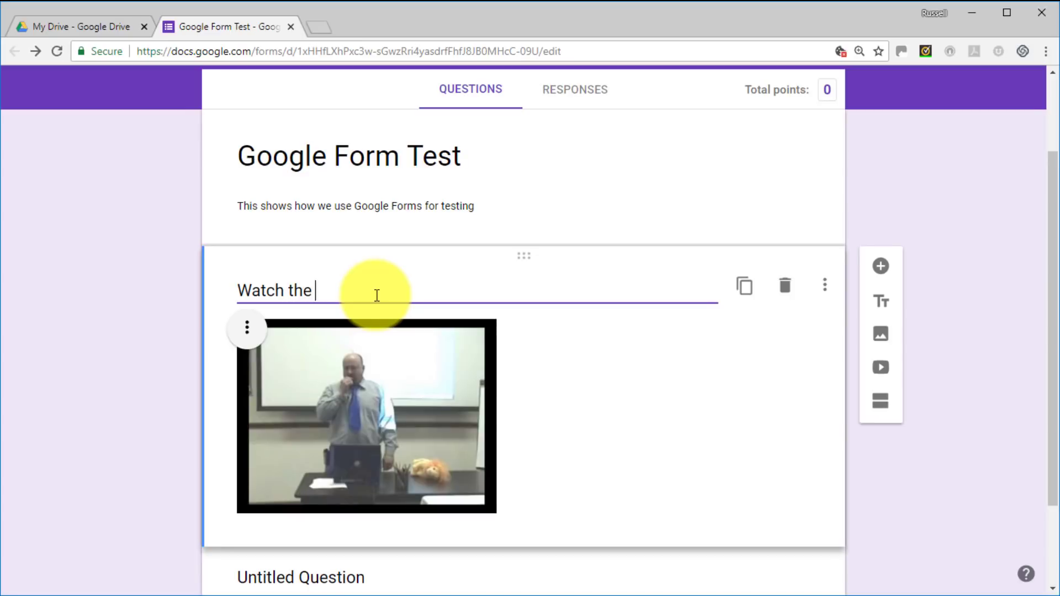
type("video and answer que")
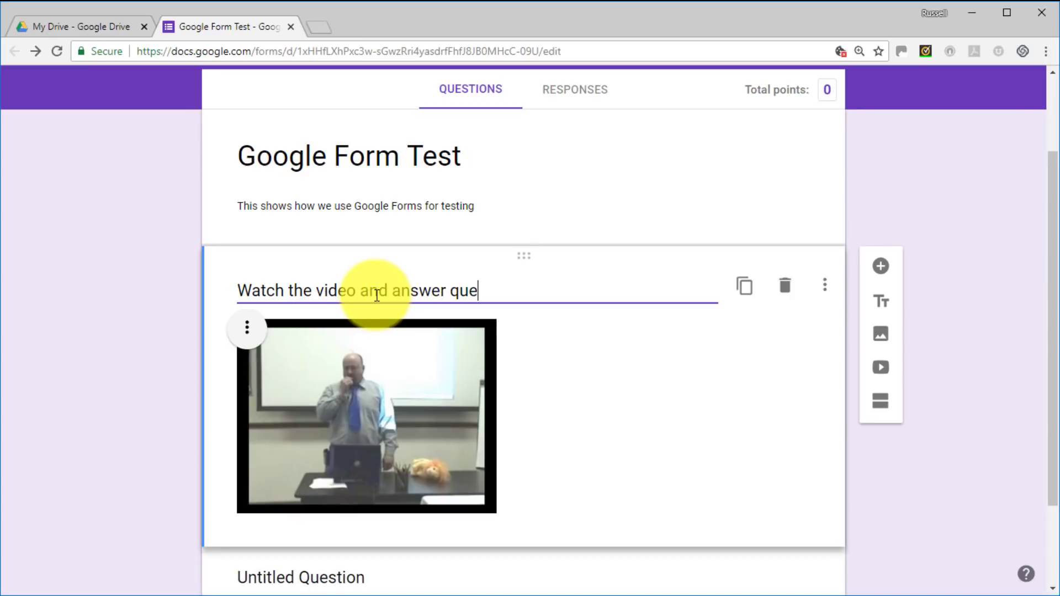
type("stions gelow")
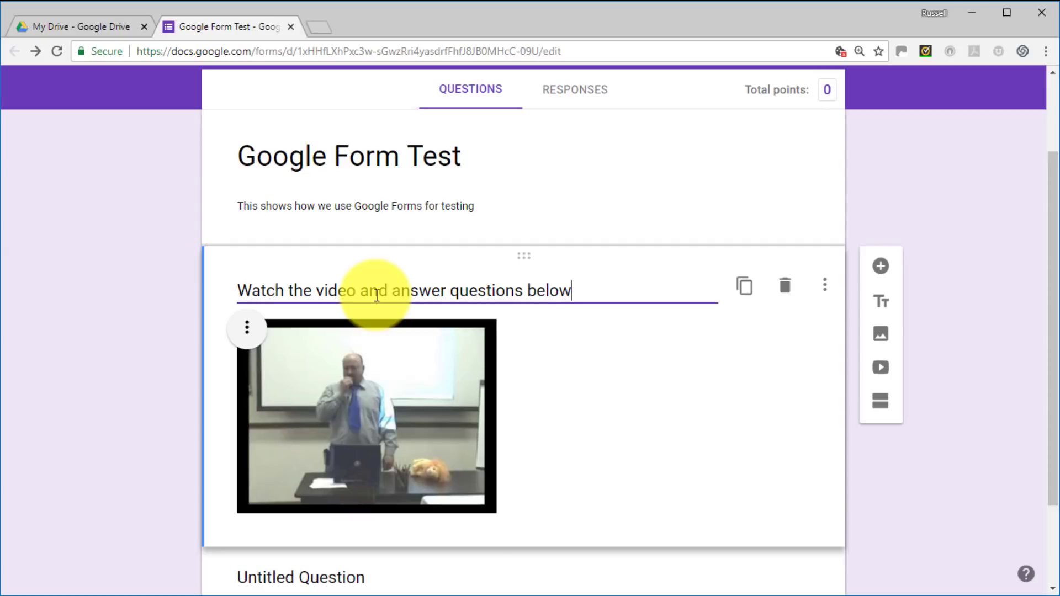
Step: Centre the video in its section and enlarge it by about a third
left_click(248, 333)
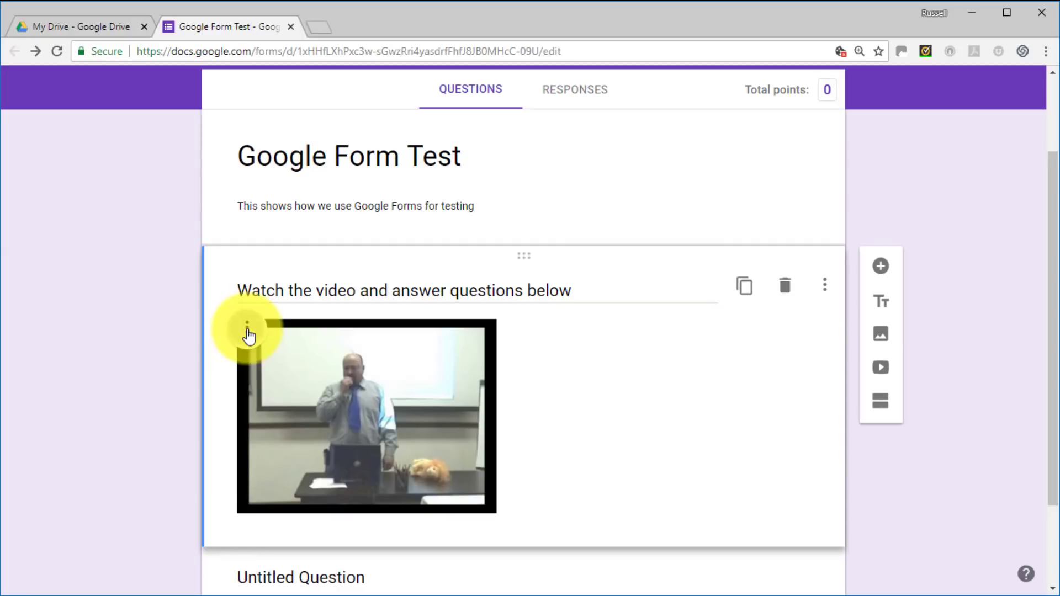
left_click(215, 372)
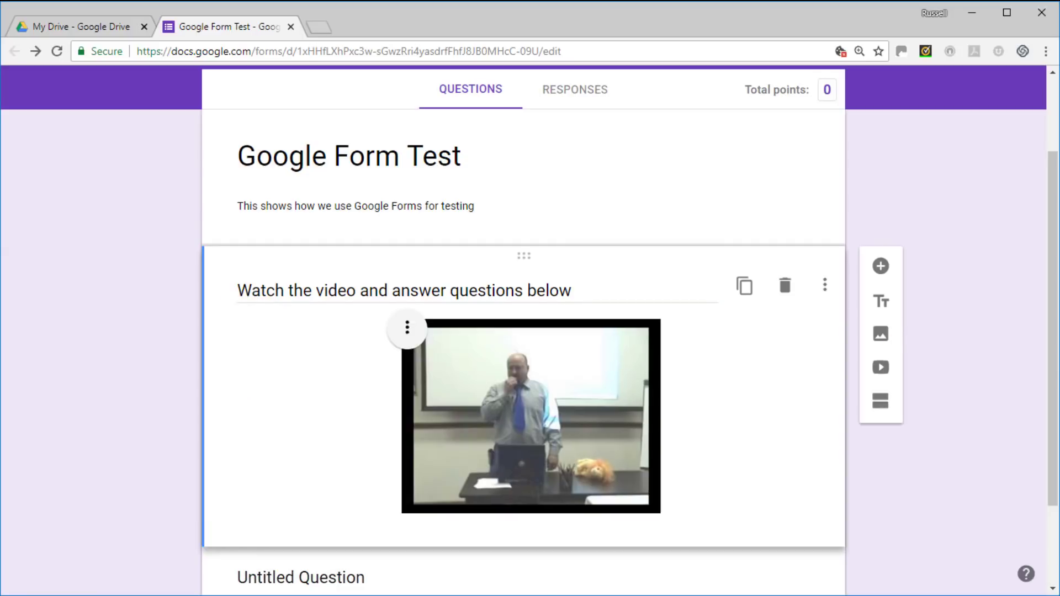
left_click_drag(1051, 334, 1051, 406)
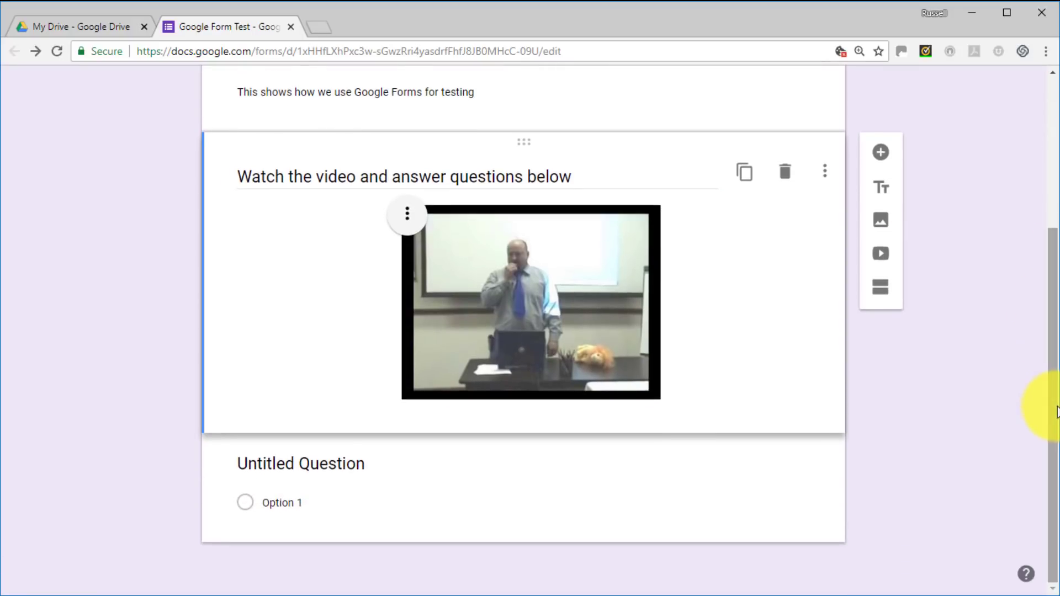
left_click(640, 392)
left_click_drag(661, 399, 754, 464)
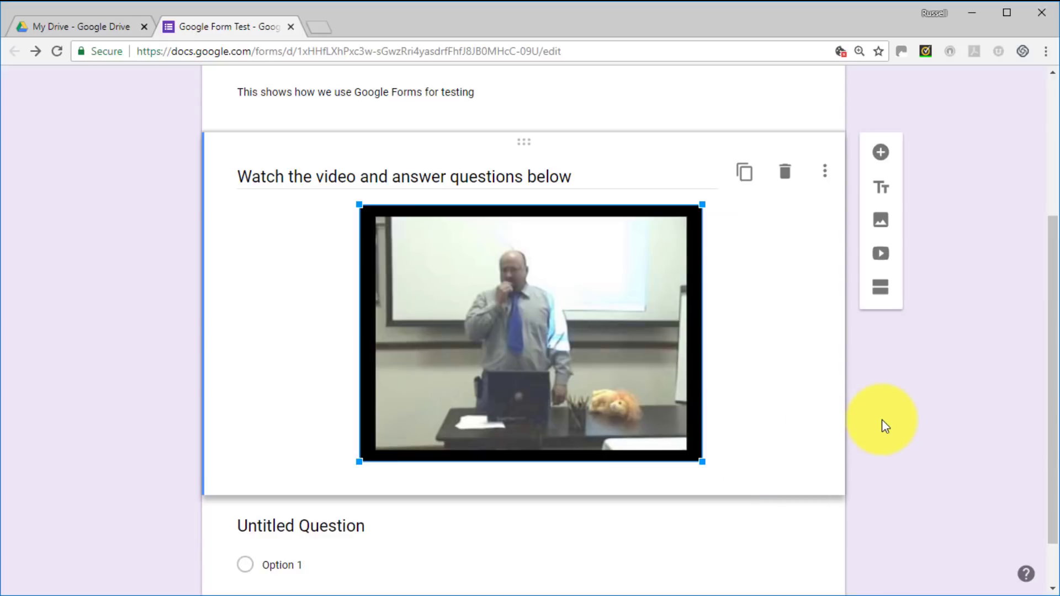
scroll(1054, 436, "down", 2)
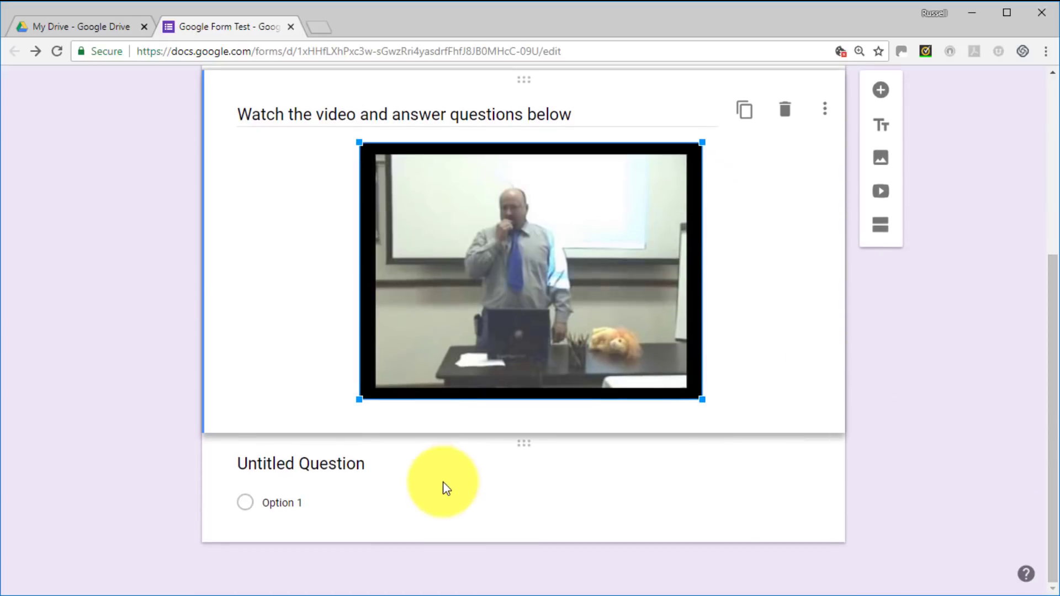
Step: Title the untitled question below the video "1-What does he drop on the floor?"
left_click(428, 467)
type("Wgat")
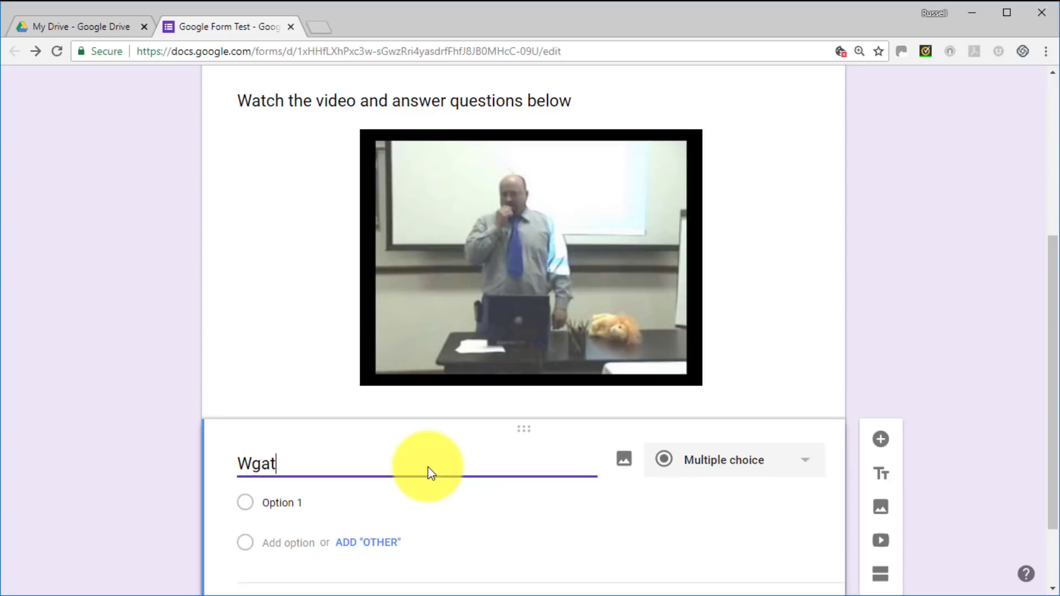
key("BackSpace")
key("BackSpace")
key("BackSpace")
type("hat does he dro")
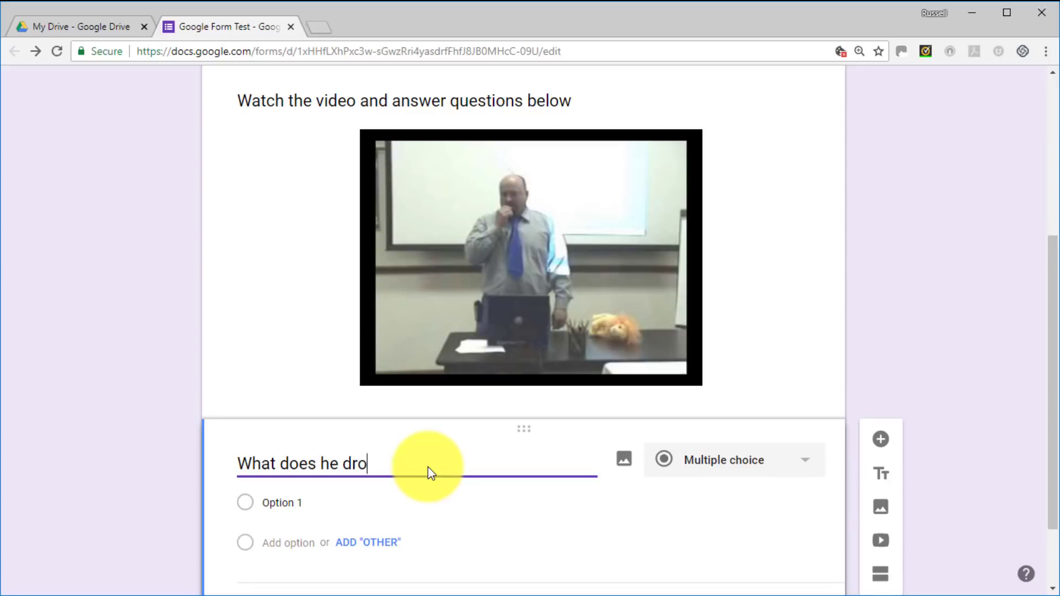
type("p on the floor>")
key("BackSpace")
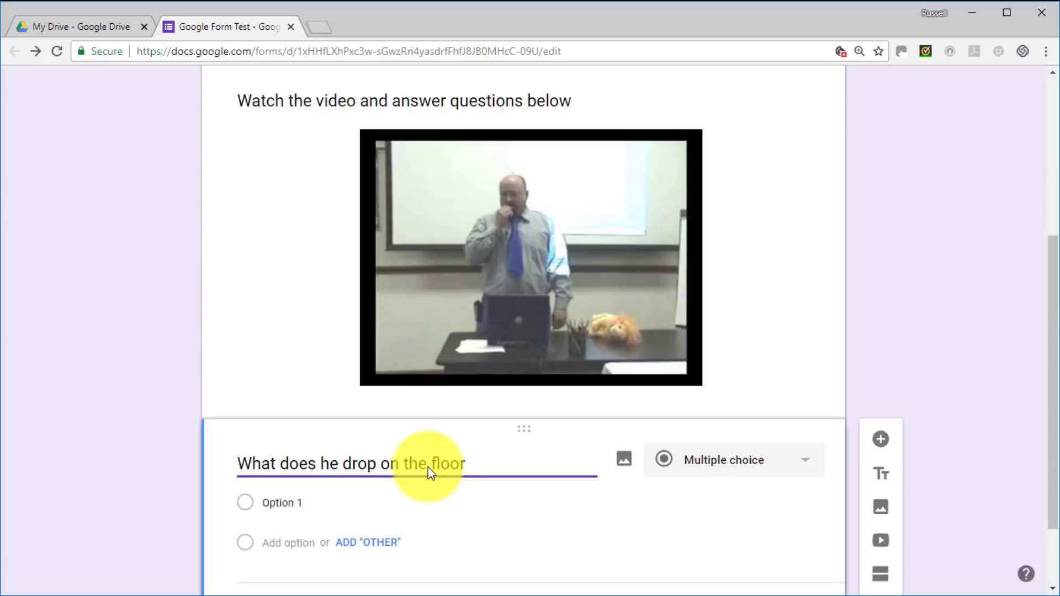
type("?")
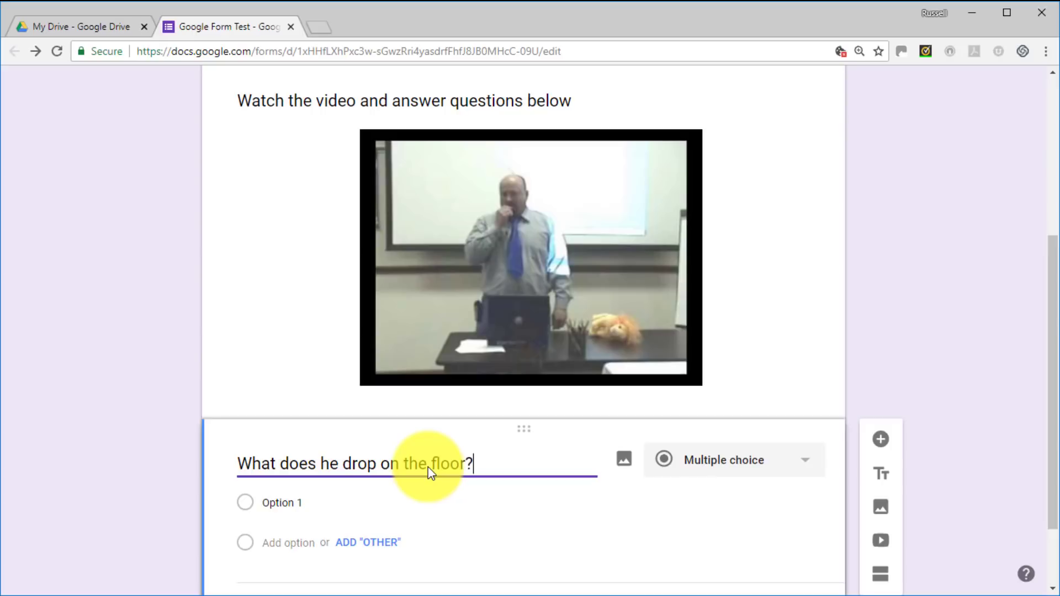
left_click(238, 458)
left_click(238, 462)
type("1-")
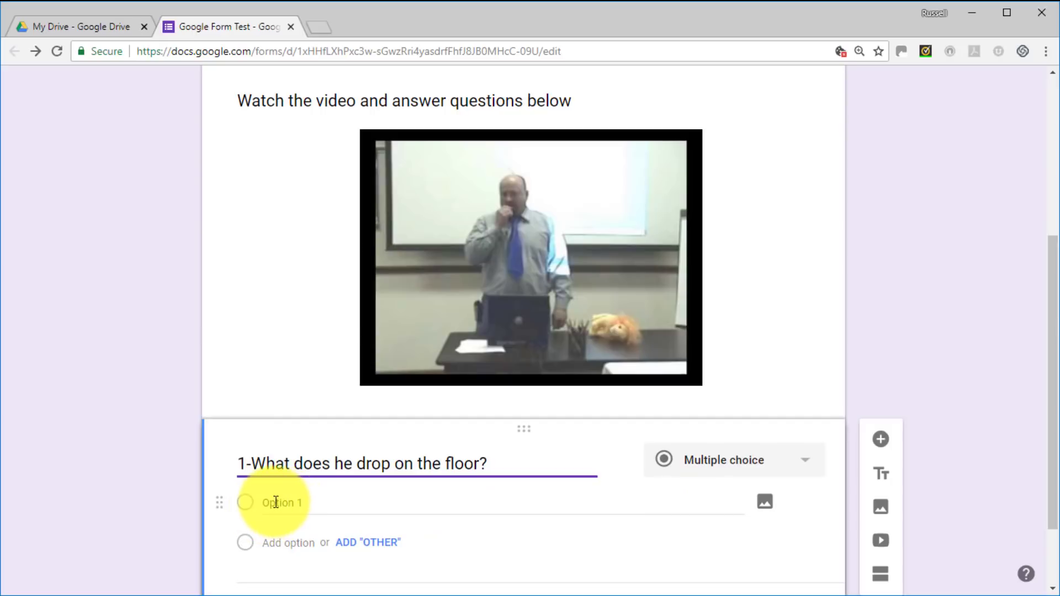
Step: Give the first question the answer options "Pens", "Books" and "Computer"
left_click(276, 502)
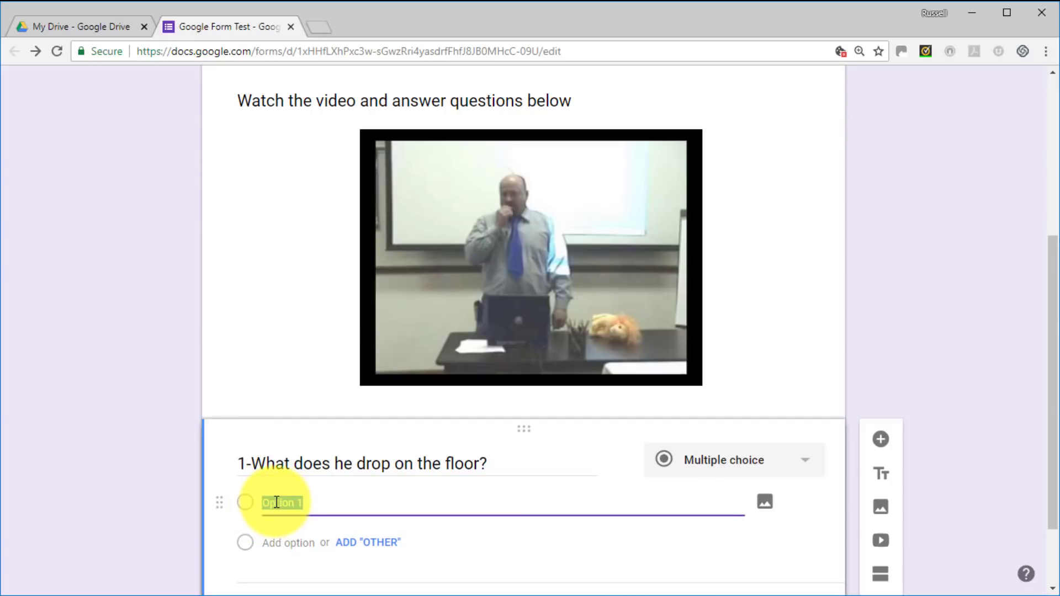
type("A")
type("ens")
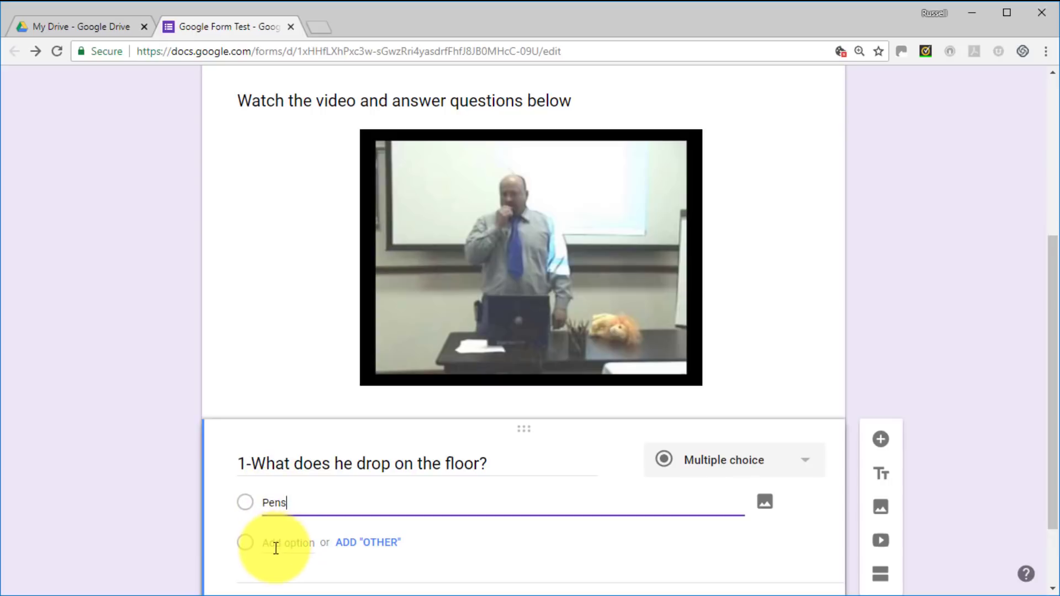
left_click(275, 543)
type("Books")
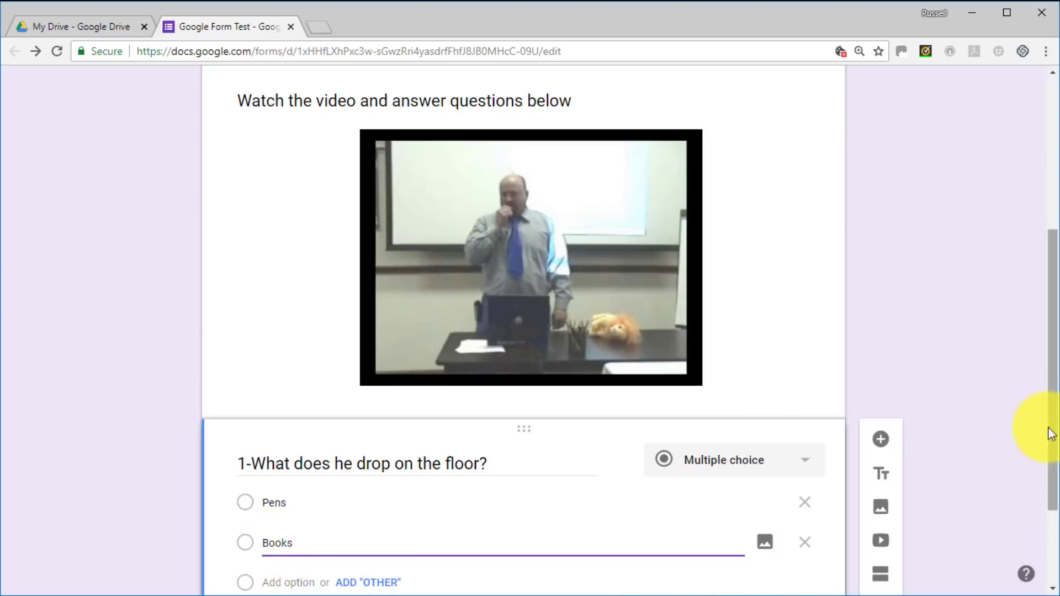
scroll(1044, 425, "down", 1)
left_click(296, 516)
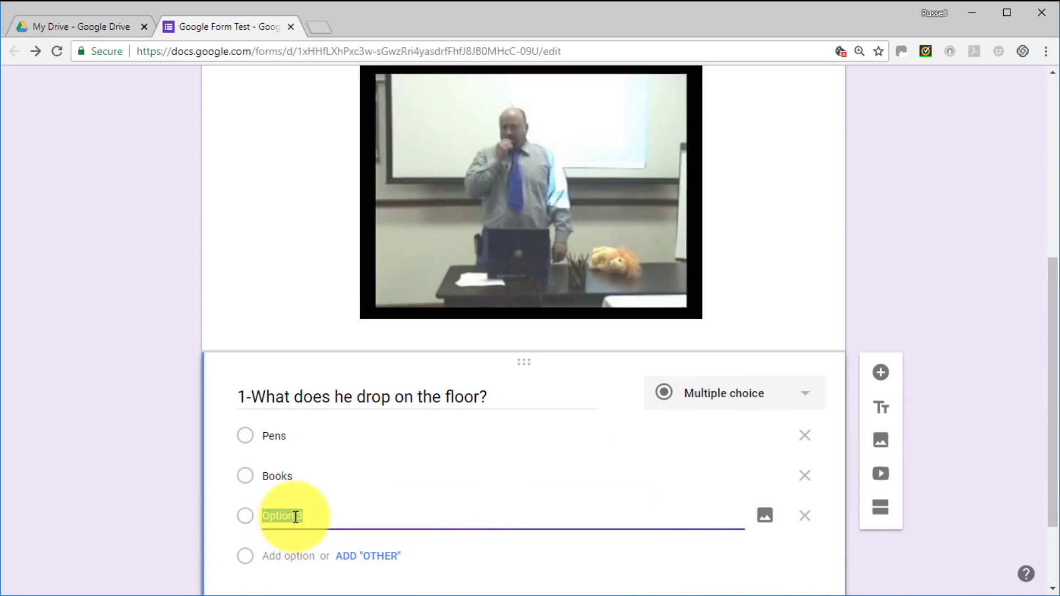
type("Computer")
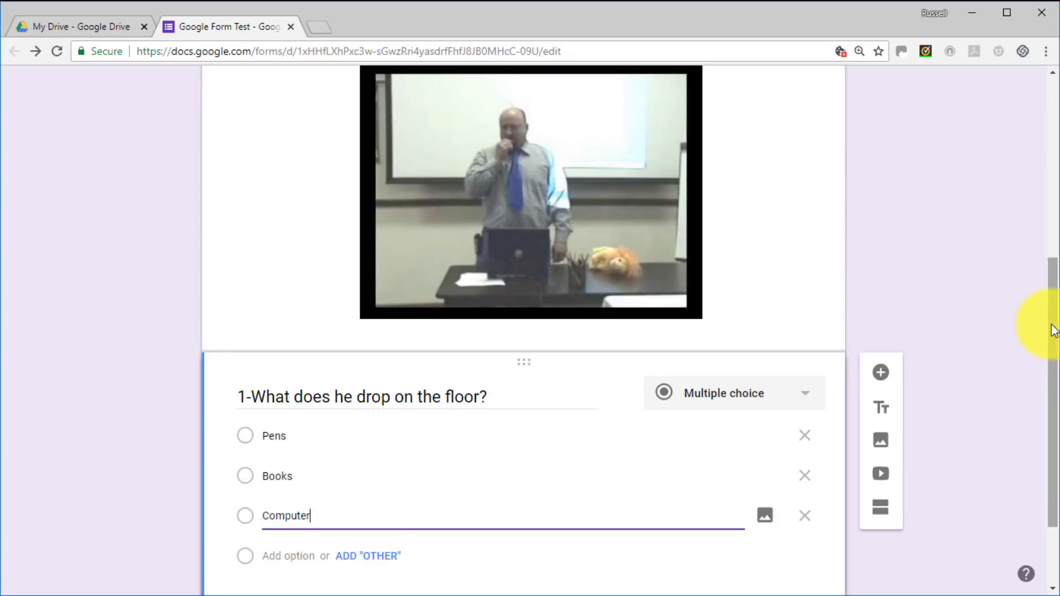
Step: Mark "Pens" as the correct answer in the first question's answer key and make it worth 5 points
left_click_drag(1052, 324, 1041, 414)
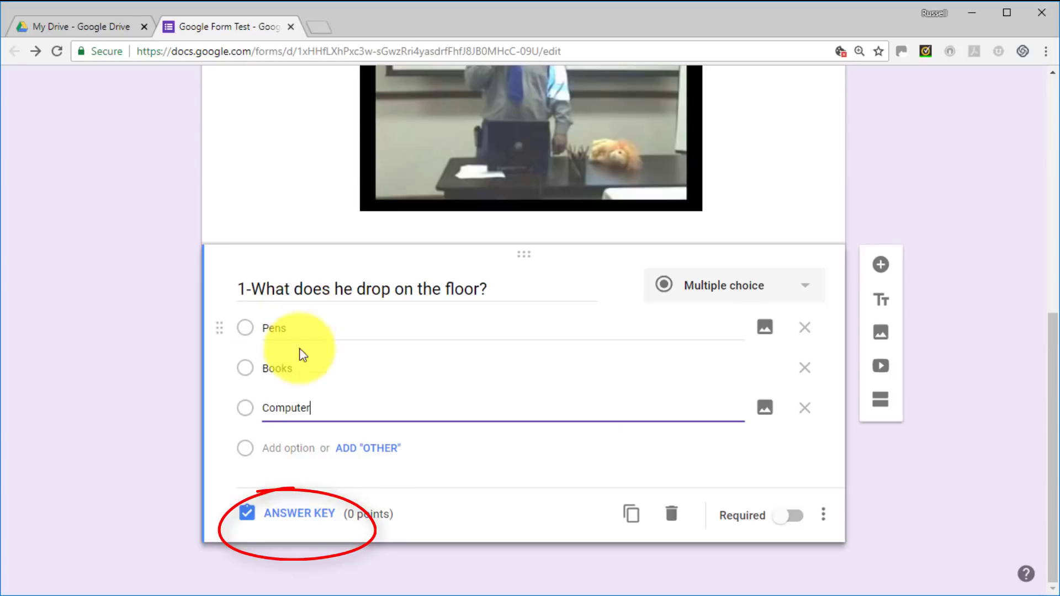
left_click(291, 519)
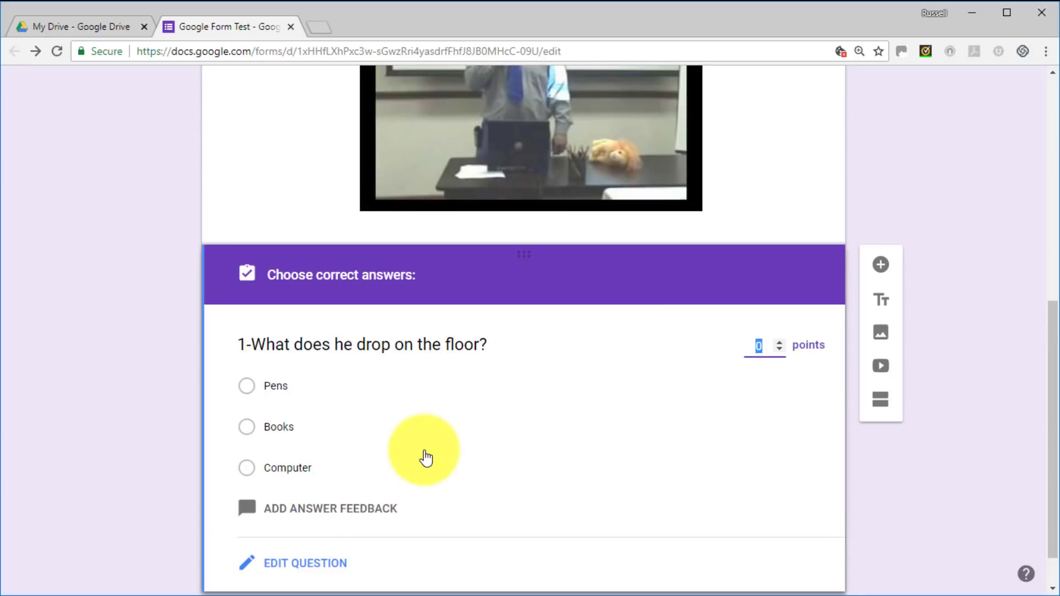
left_click(247, 386)
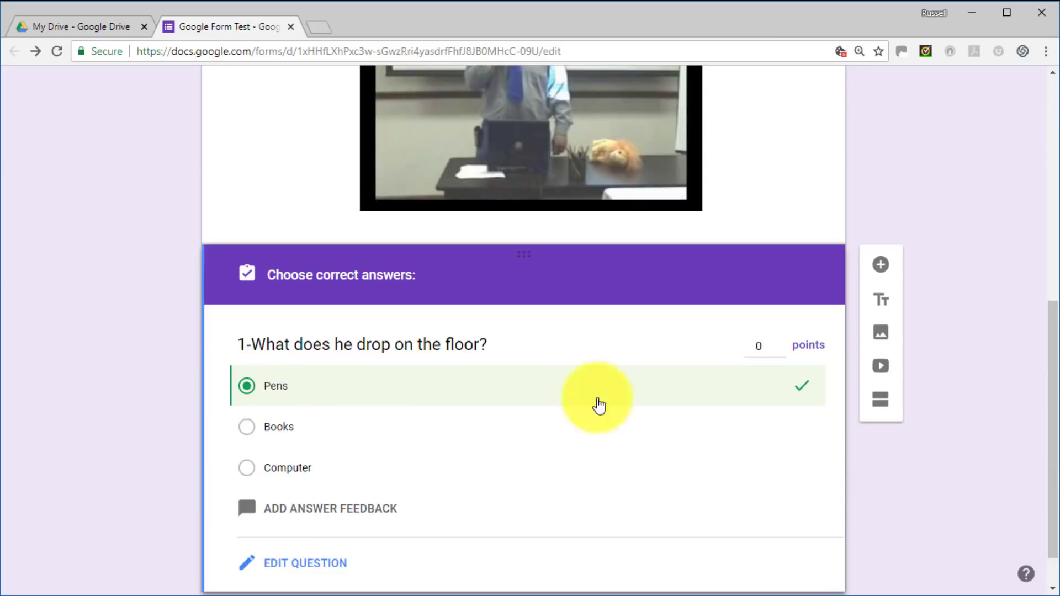
left_click(780, 351)
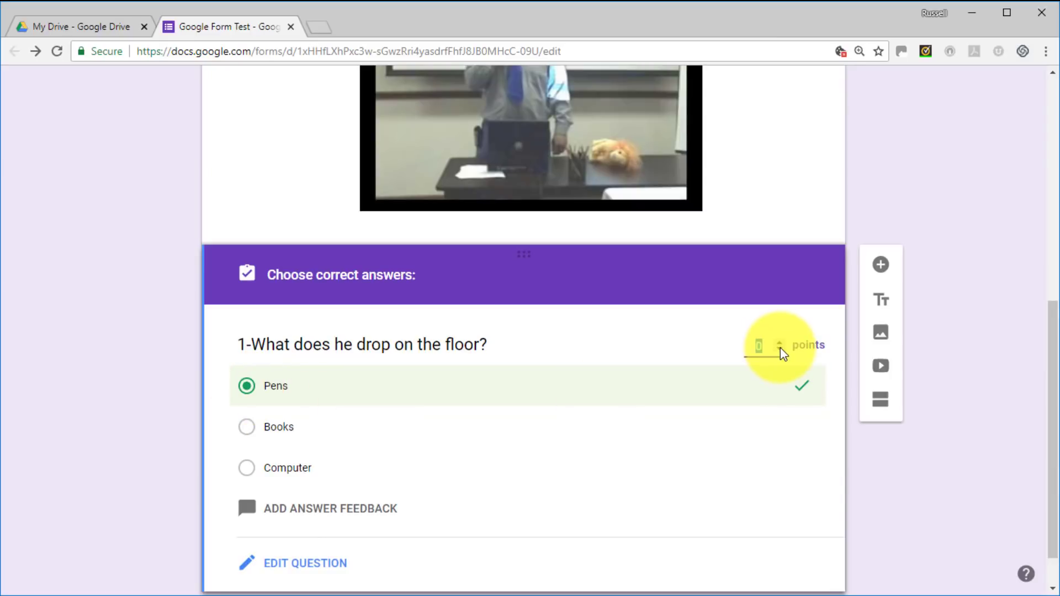
type("3")
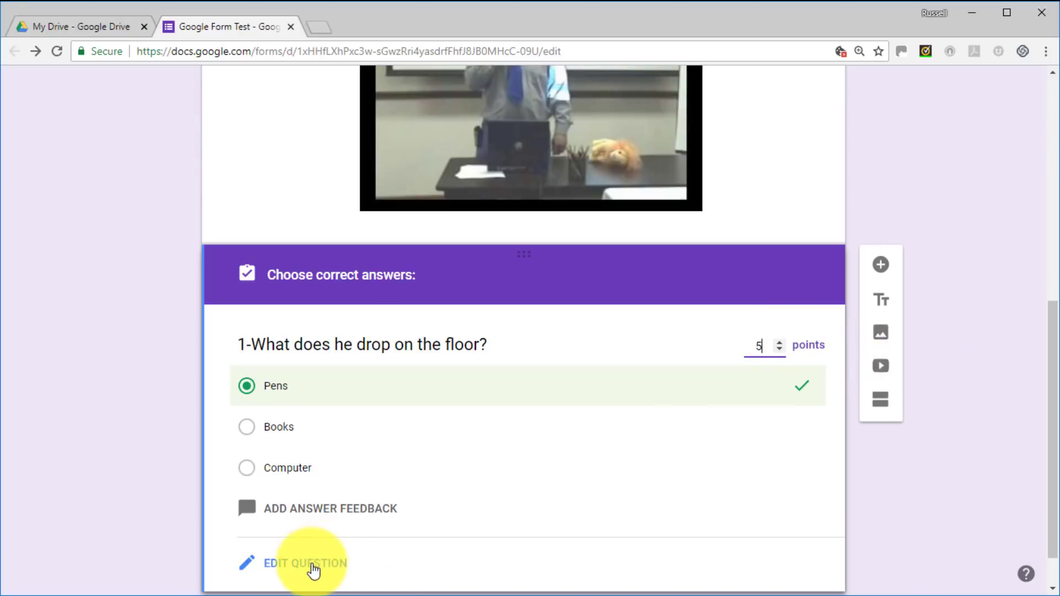
Step: Add the feedback "No, the correct answer was pens" for incorrect answers to the first question
left_click_drag(1051, 391, 1051, 415)
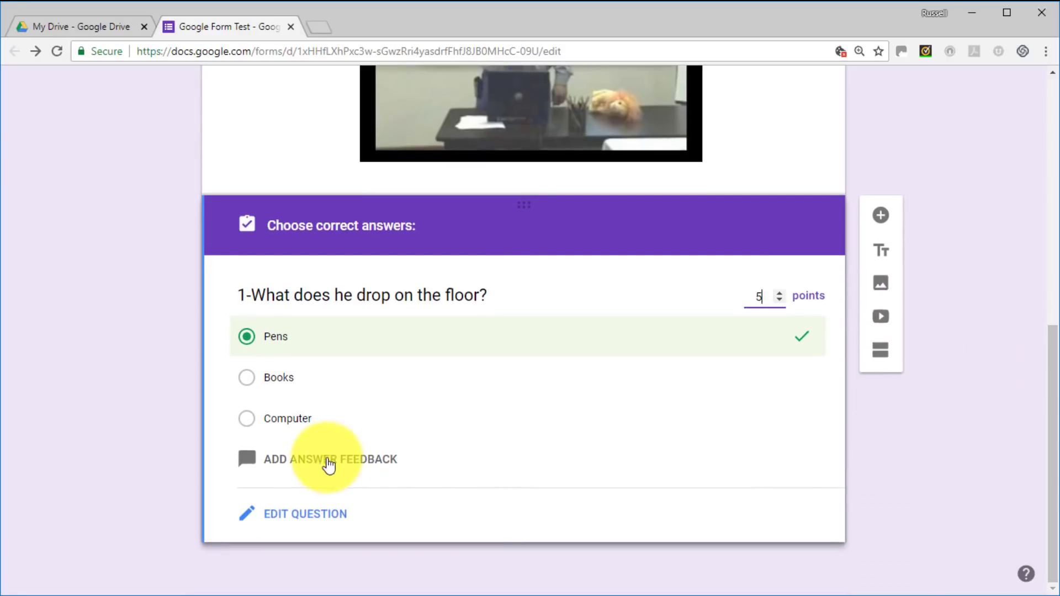
left_click(320, 469)
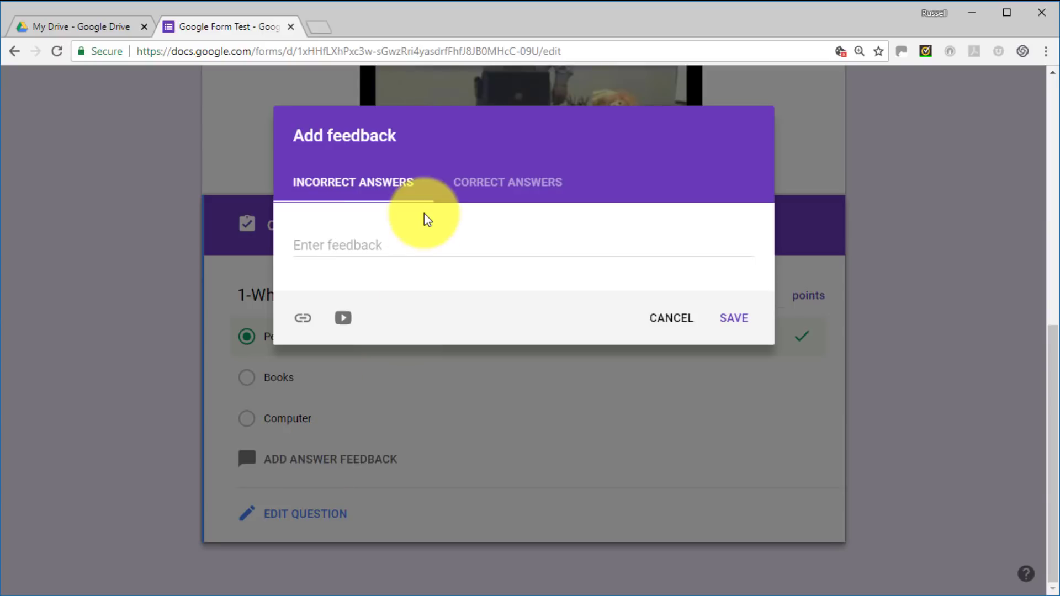
left_click(347, 244)
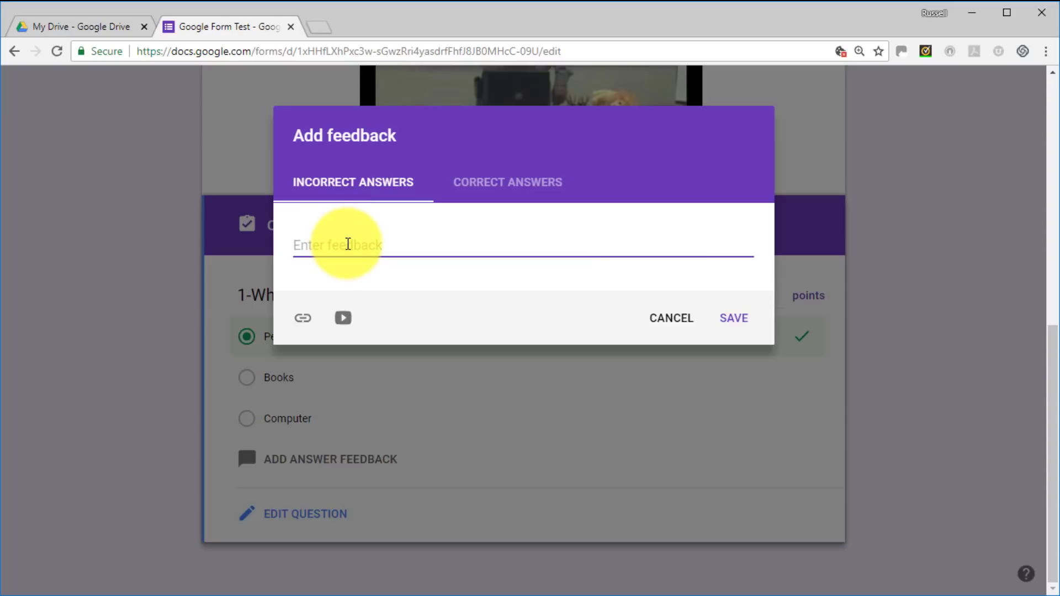
type("N")
key("BackSpace")
type("No, the correct ans")
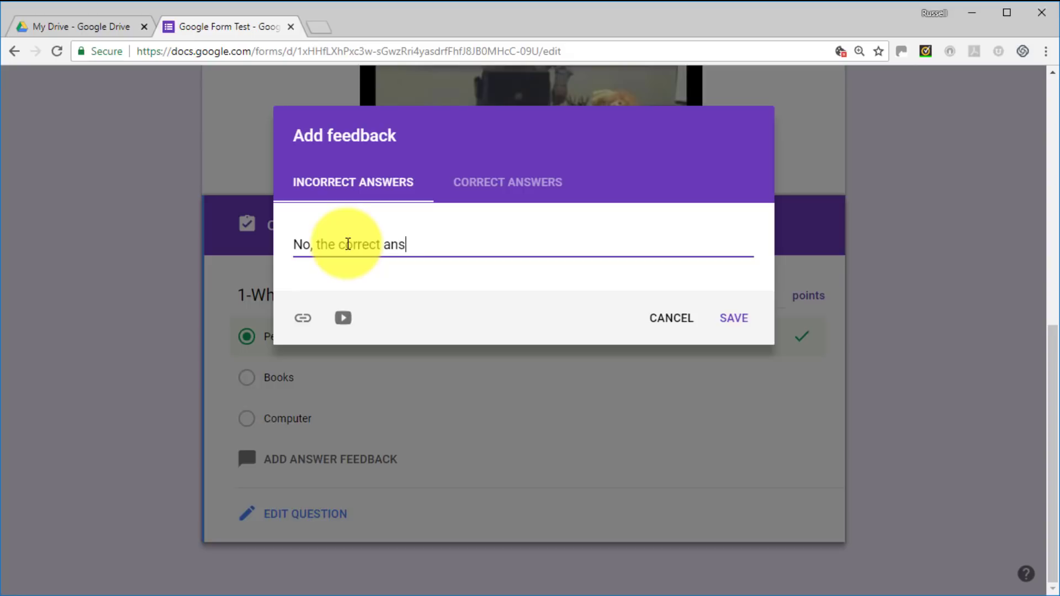
type("wer was pens")
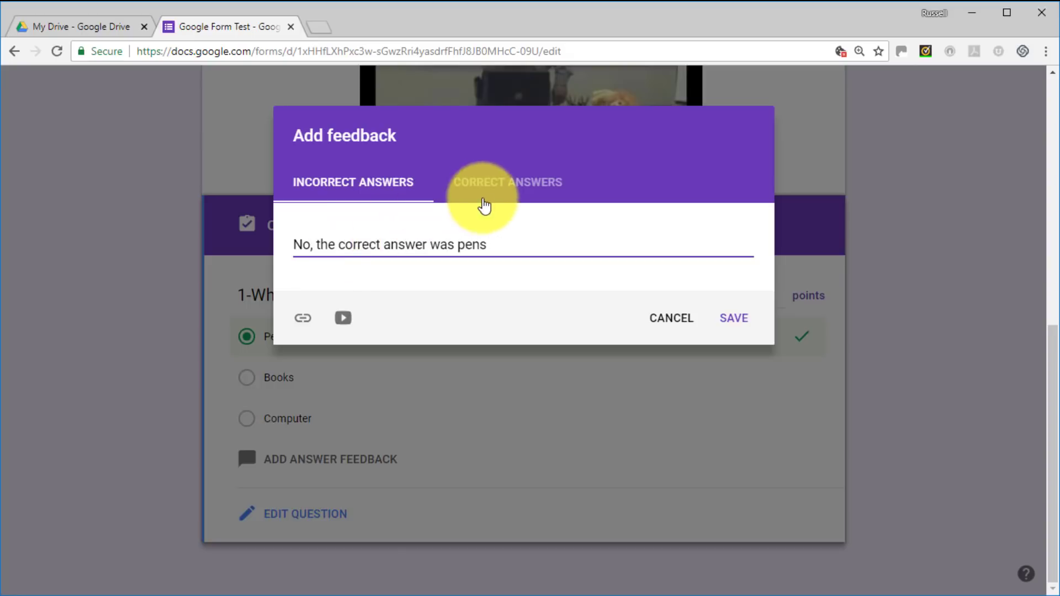
Step: Enter the feedback "Well done." for correct answers to the first question and save the feedback
left_click(480, 187)
left_click(393, 247)
type("Well one")
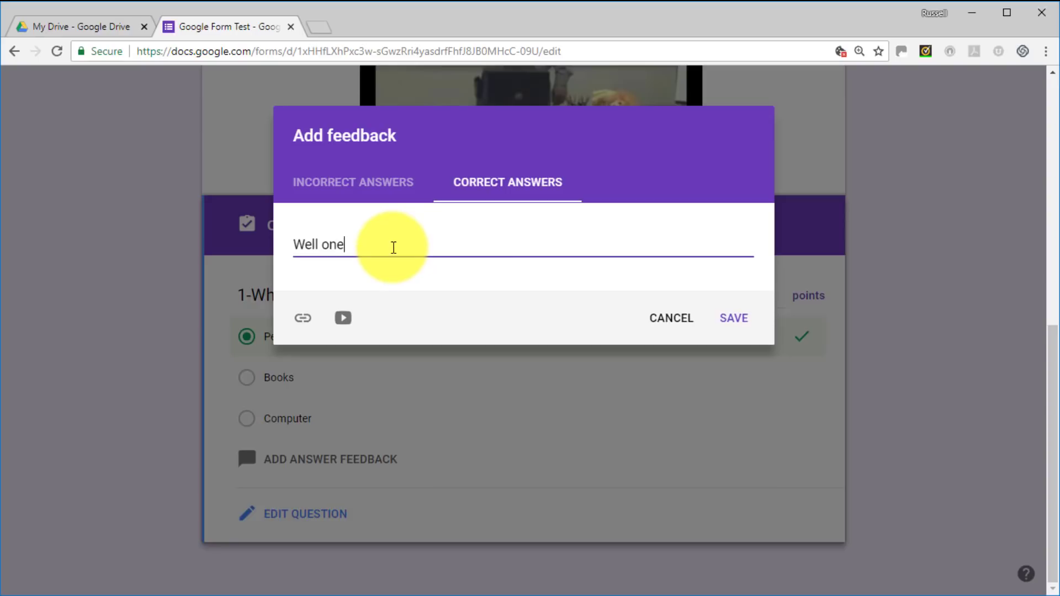
type("one")
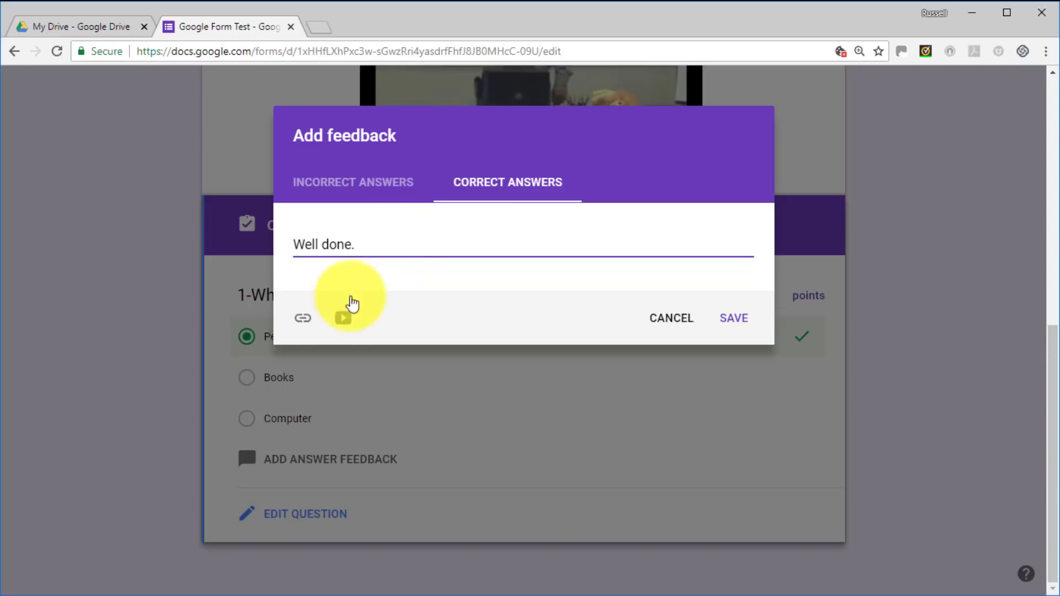
left_click(352, 185)
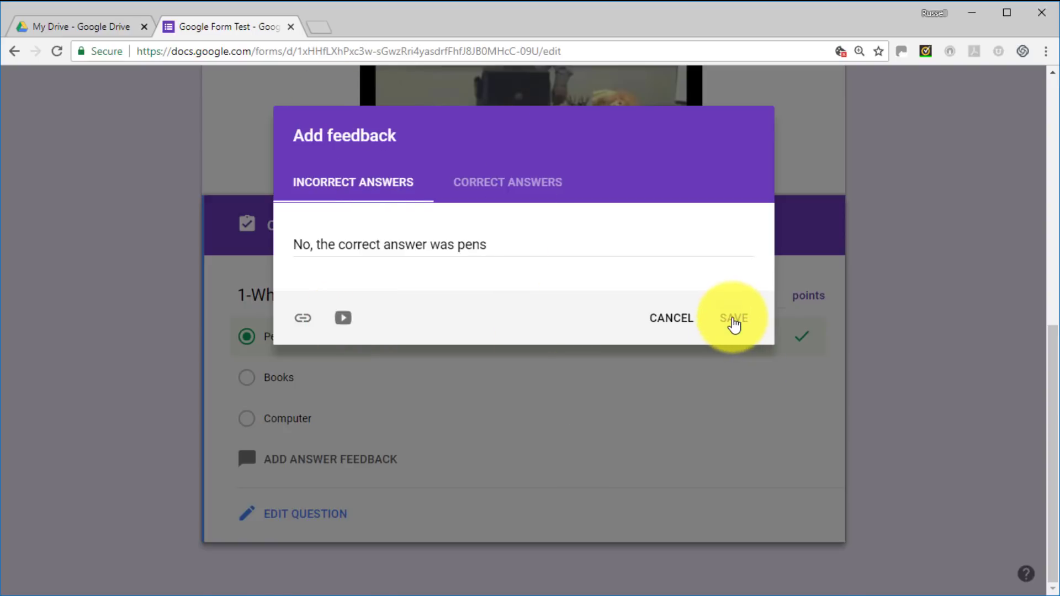
left_click(734, 319)
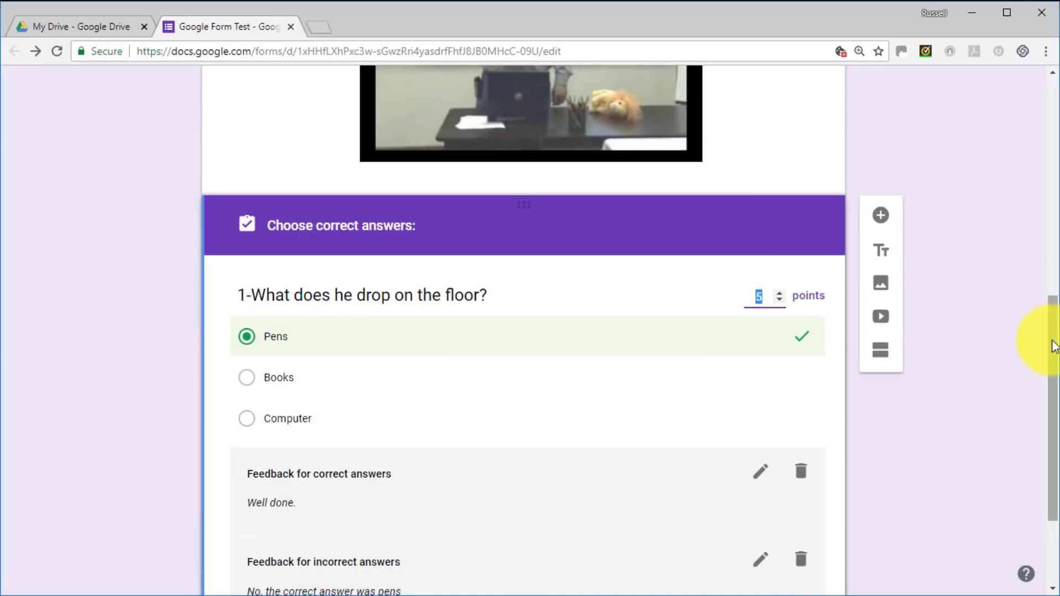
Step: Add a second multiple-choice question titled "2-What does he throw?"
scroll(1053, 399, "down", 3)
scroll(1053, 421, "up", 1)
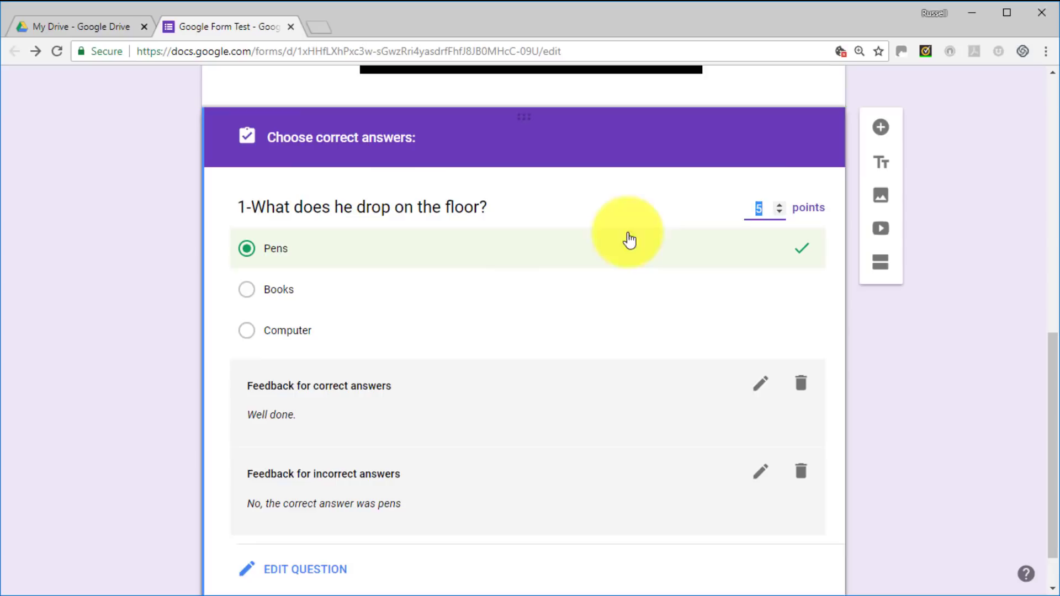
left_click(880, 129)
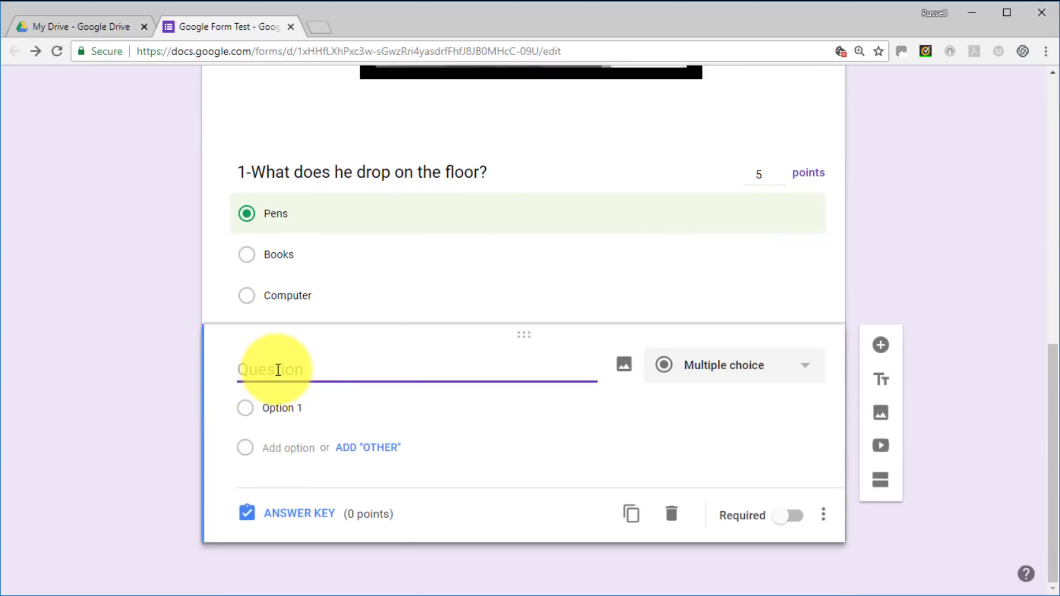
type("2-W")
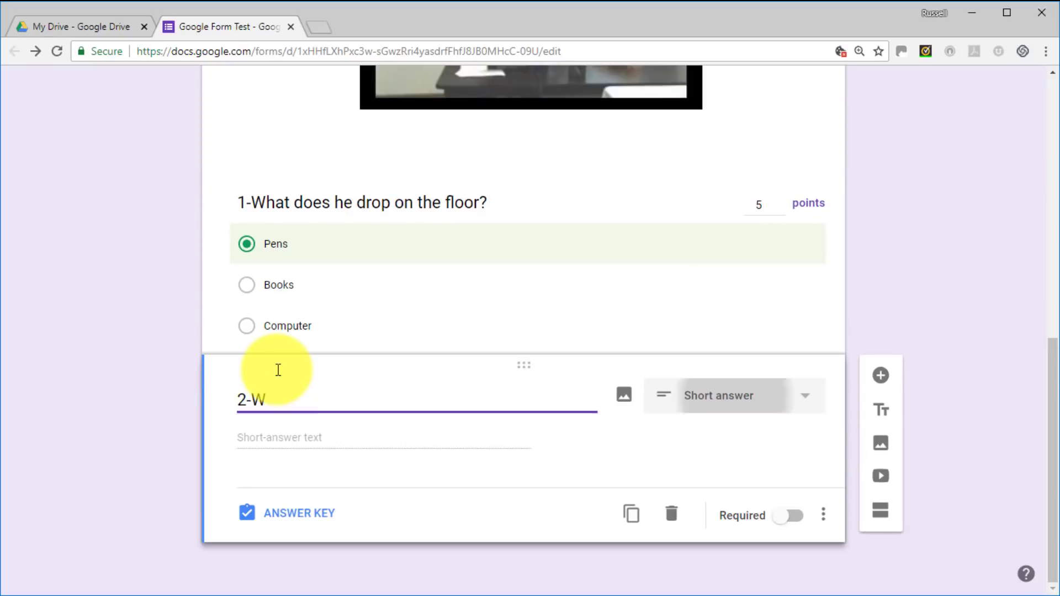
type("hat does he throw")
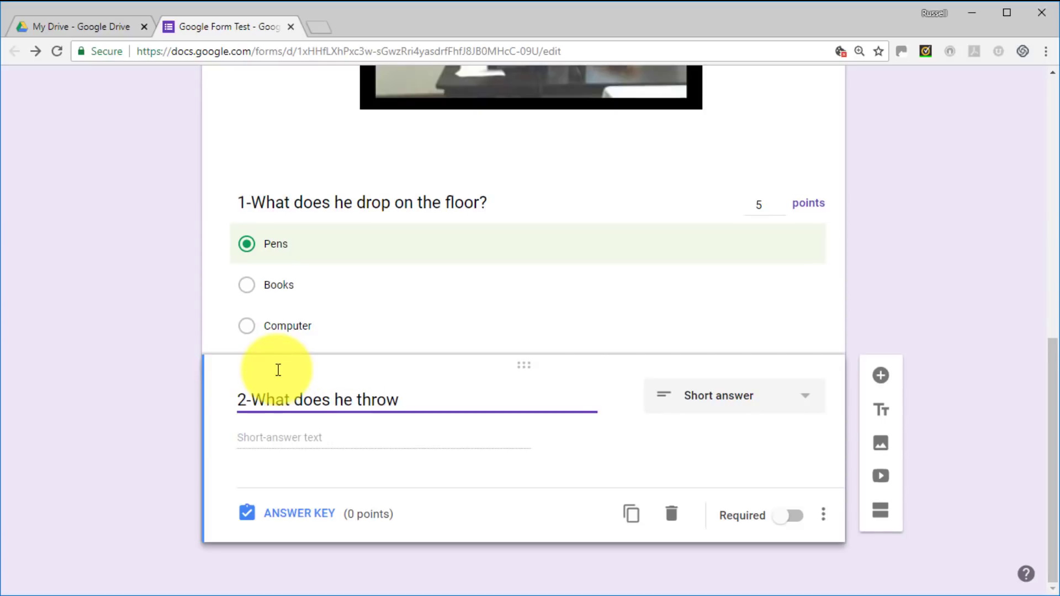
type("?")
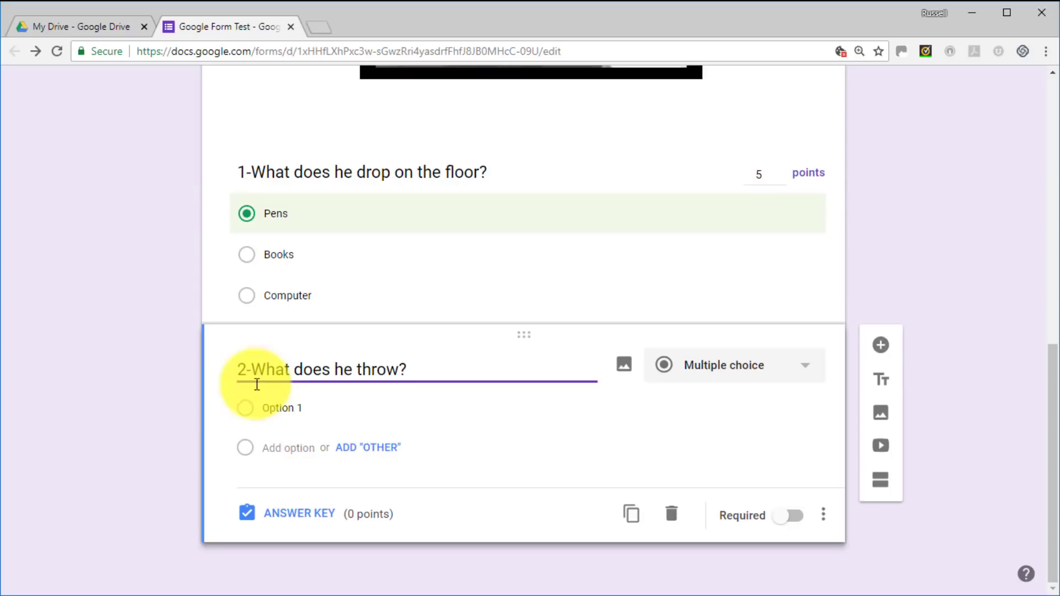
Step: Give the second question the answer options "Book", "Computer" and "Pens"
left_click(290, 408)
type("Book")
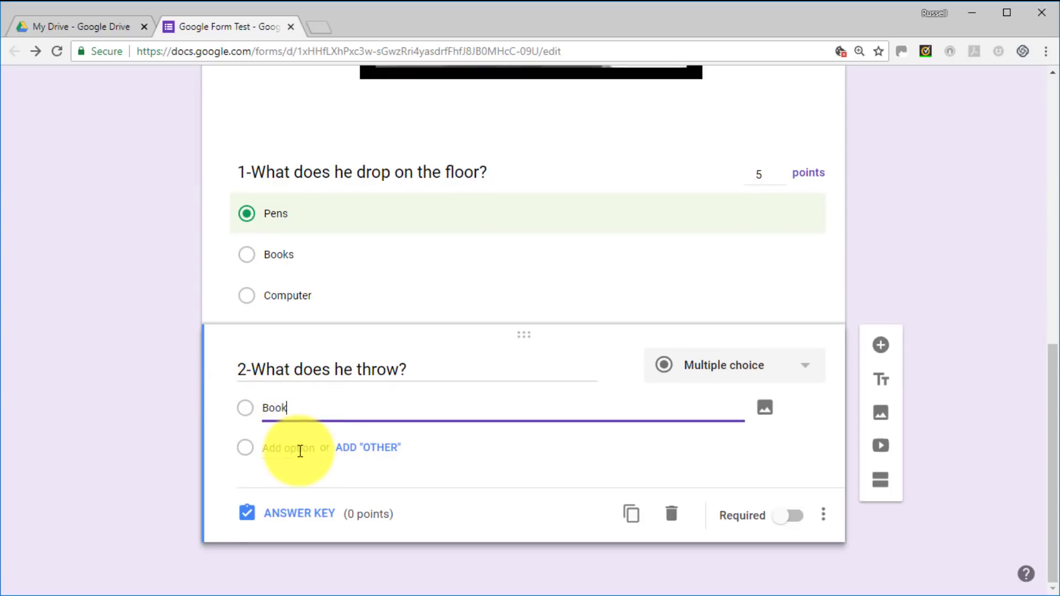
left_click(300, 448)
type("Comput")
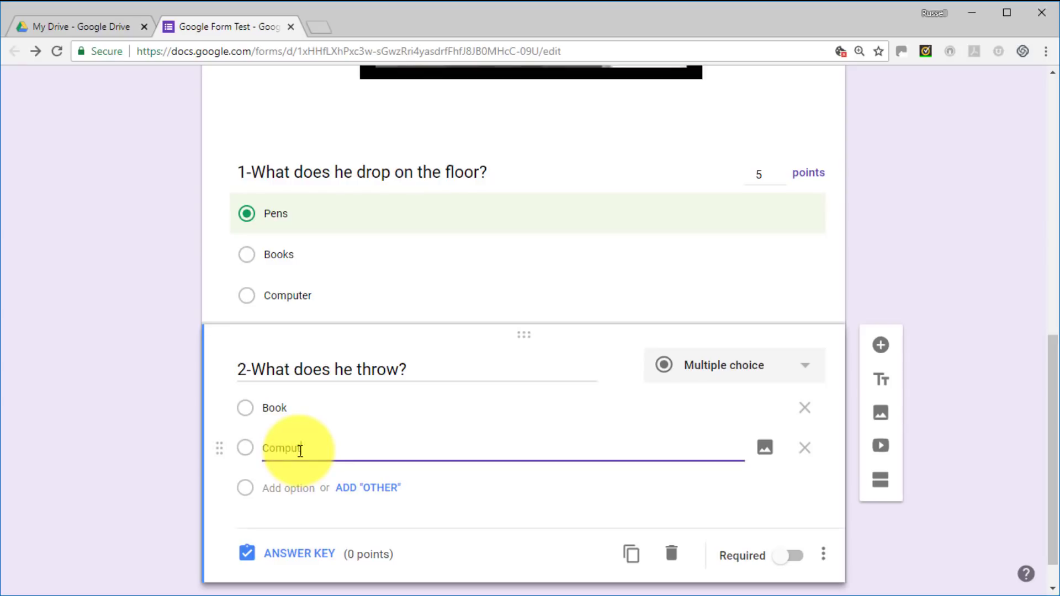
type("er")
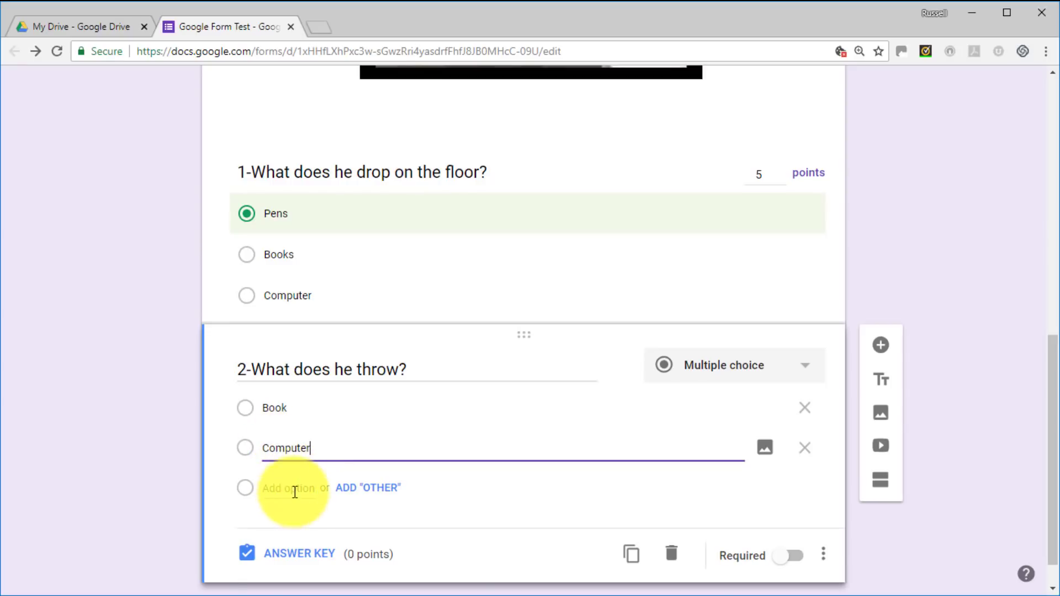
left_click(292, 488)
type("Pens")
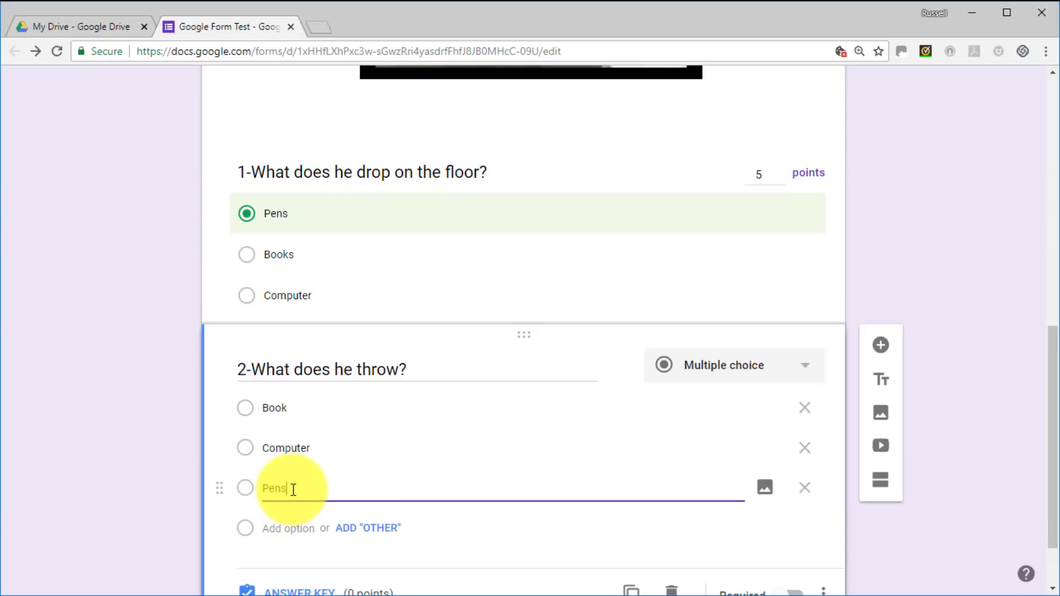
Step: Change the second question's type to Checkboxes and mark "Pens" as its correct answer
left_click_drag(1050, 350, 1051, 402)
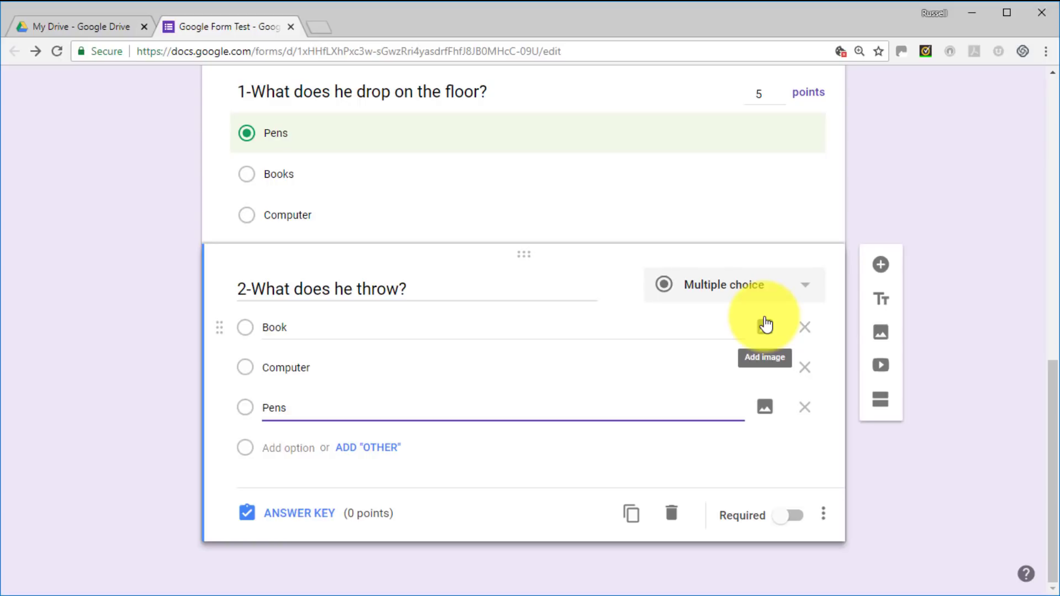
left_click(805, 291)
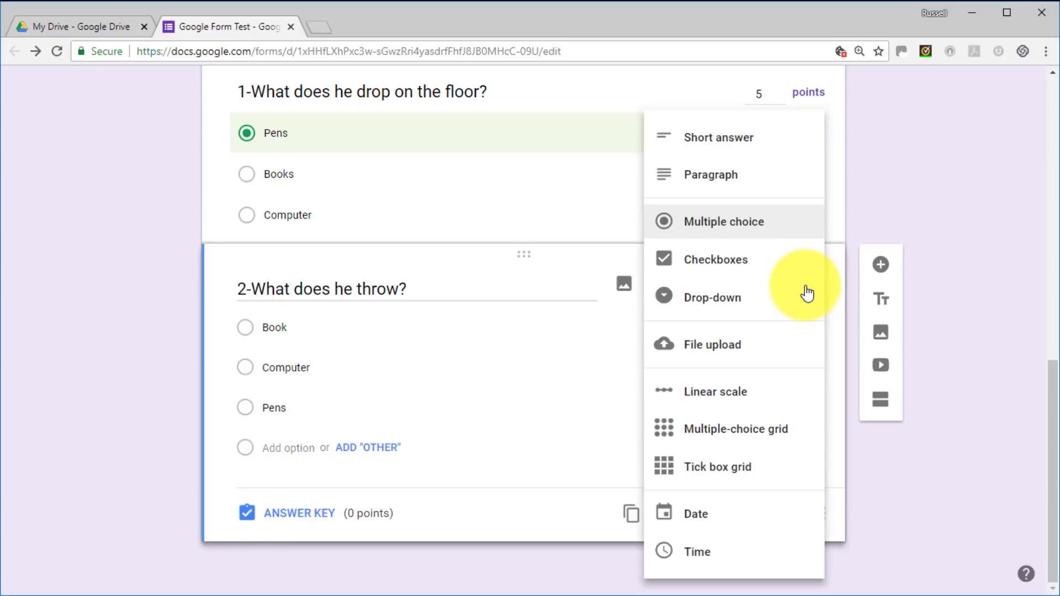
left_click(732, 268)
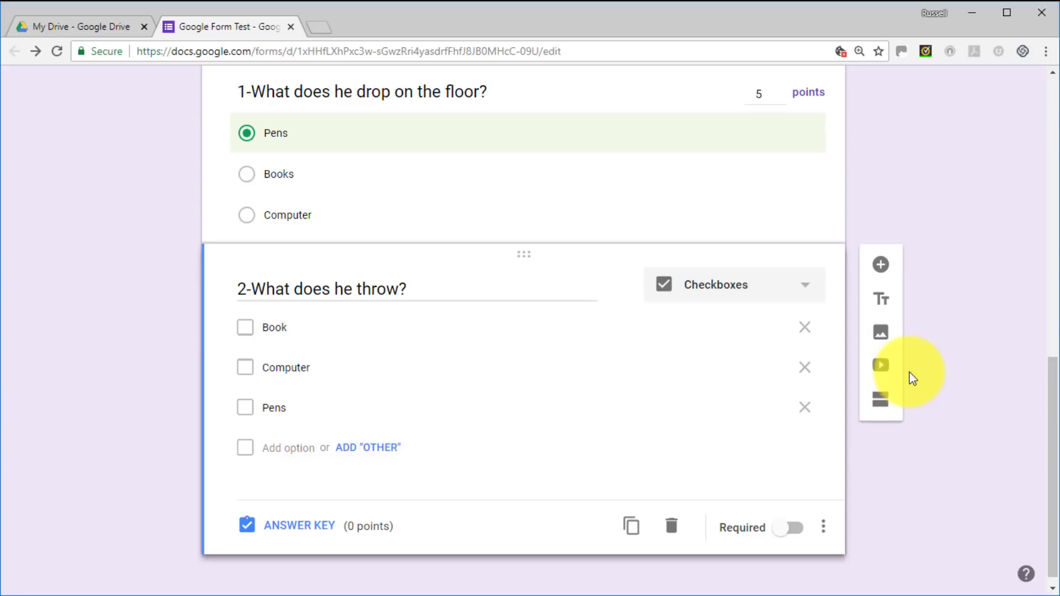
mouse_move(771, 373)
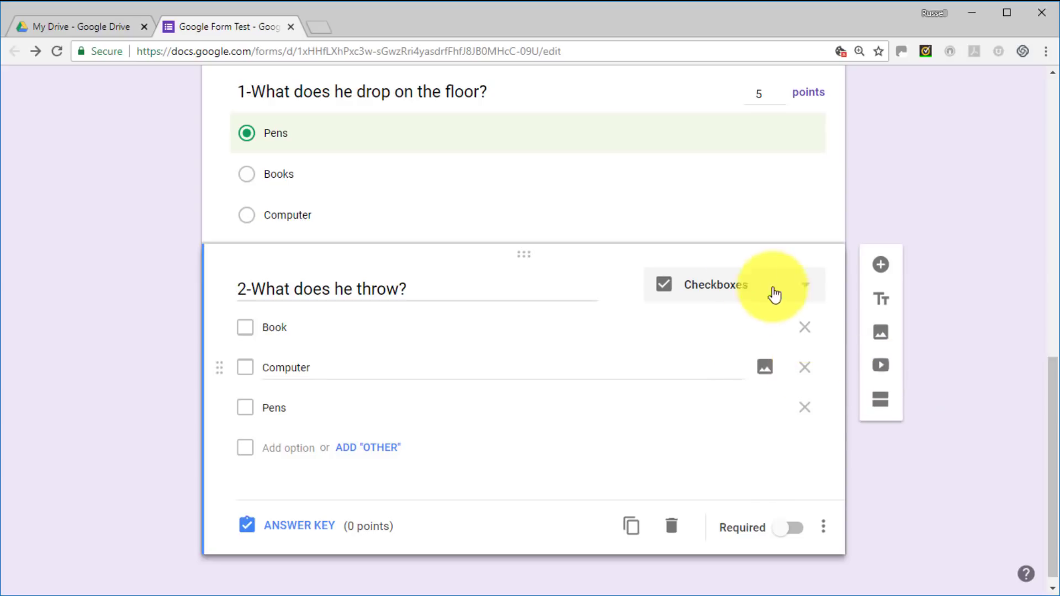
left_click(809, 289)
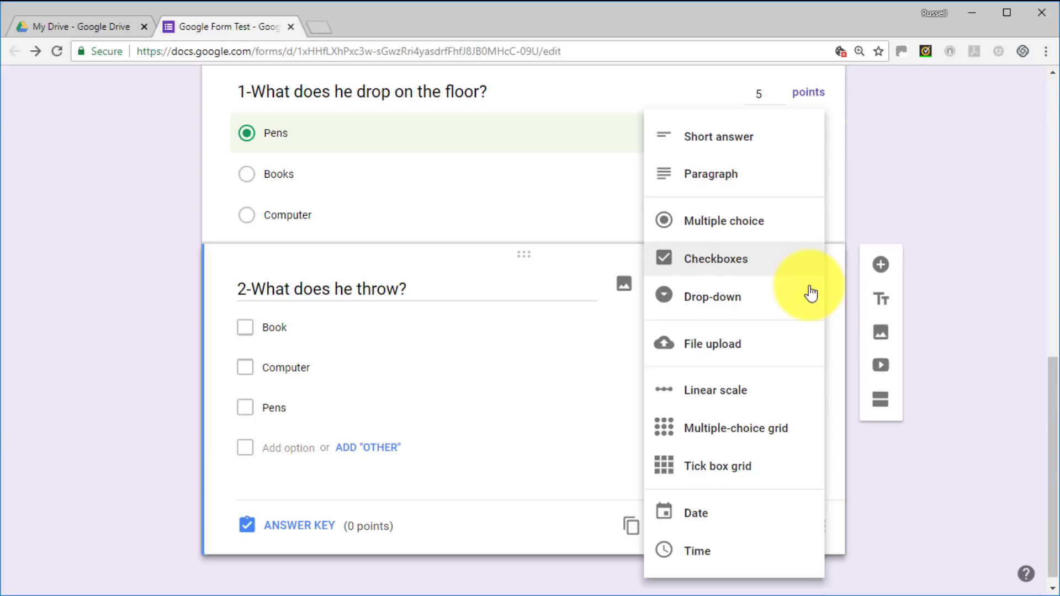
left_click(700, 266)
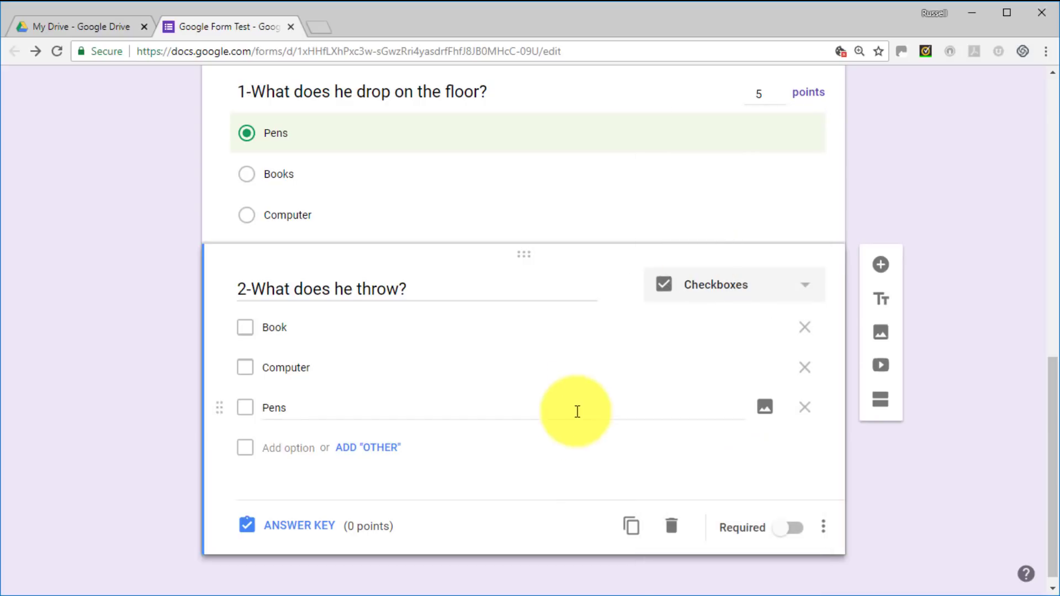
left_click(298, 526)
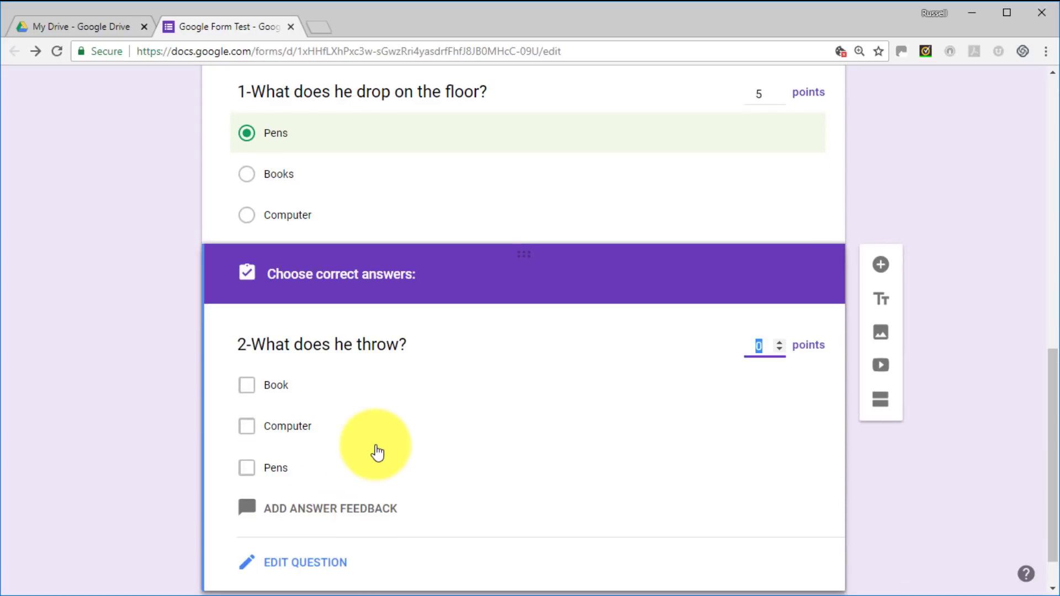
left_click(246, 467)
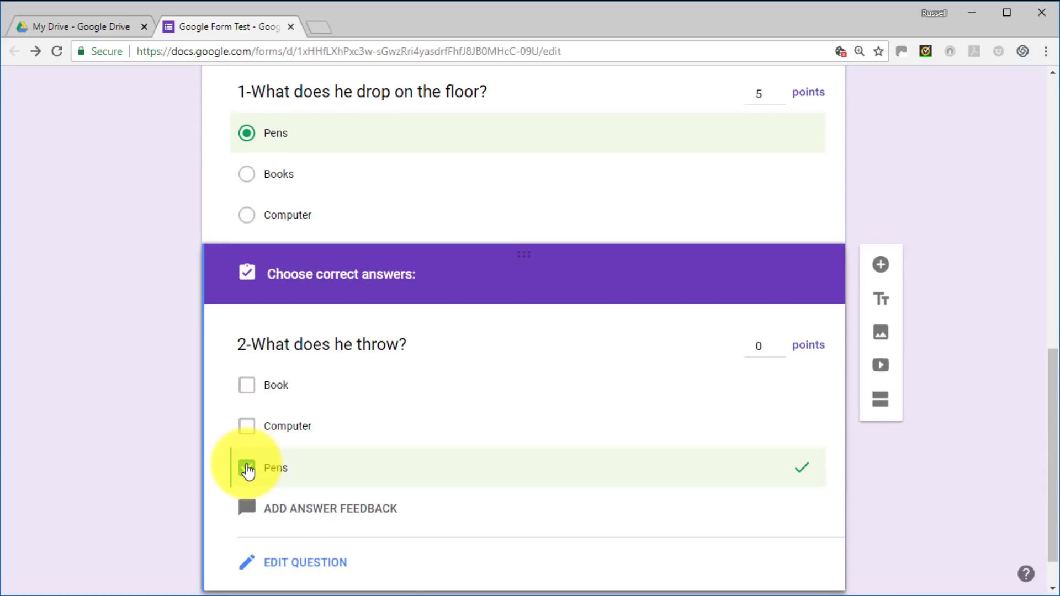
Step: Enter the feedback "No, the correct is pen. He throws a pen into the audience." for incorrect answers to the second question
scroll(1049, 426, "down", 1)
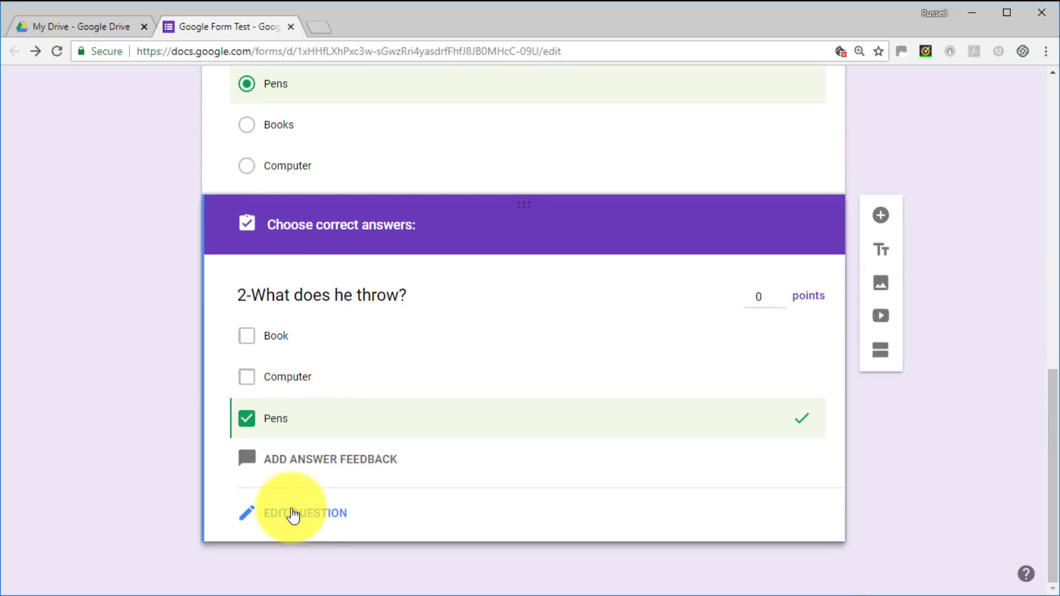
left_click(305, 466)
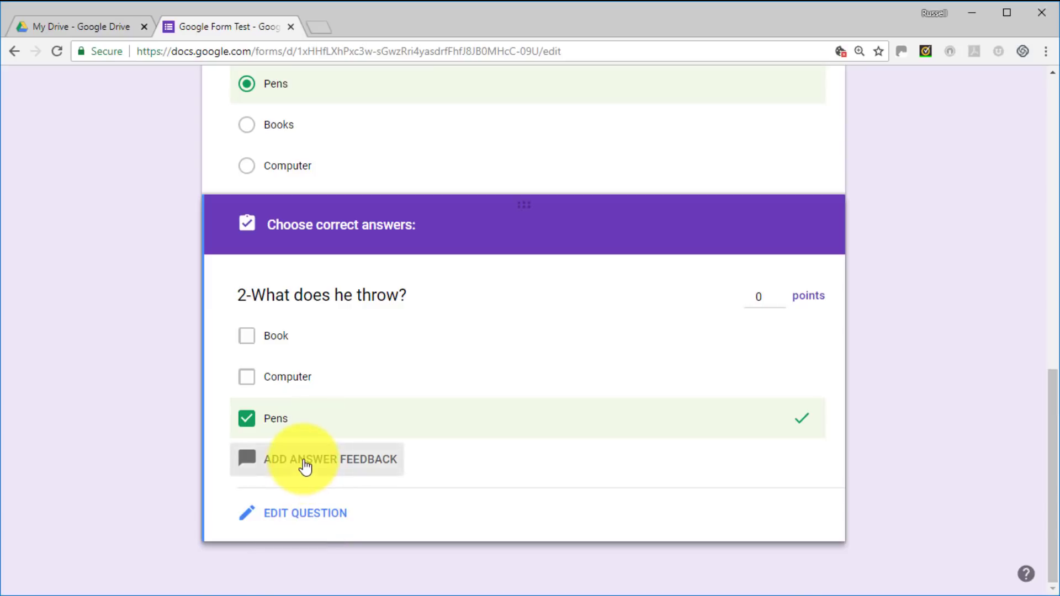
left_click(392, 244)
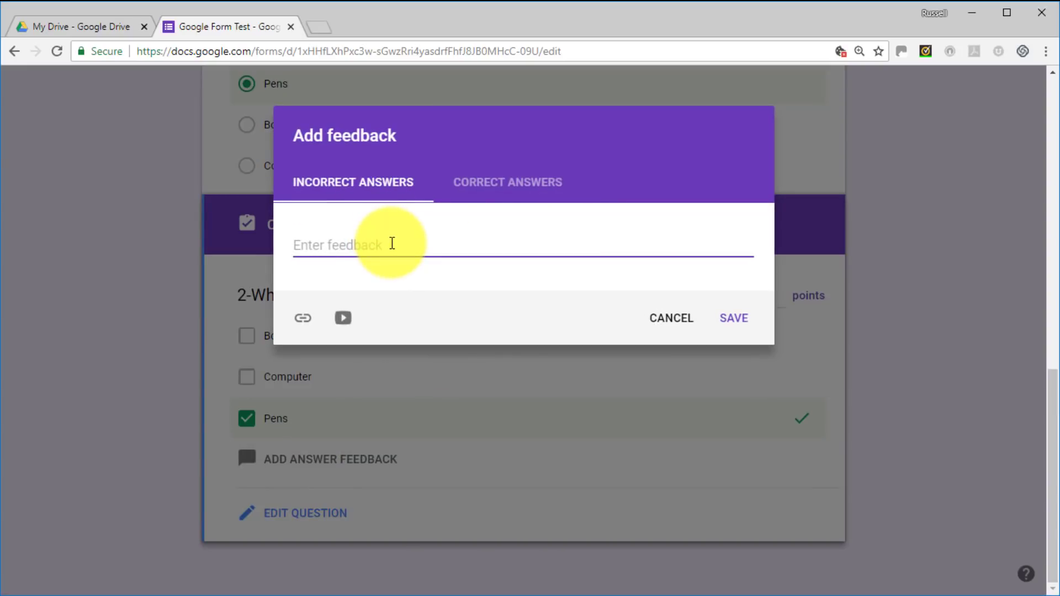
type("No, the corr")
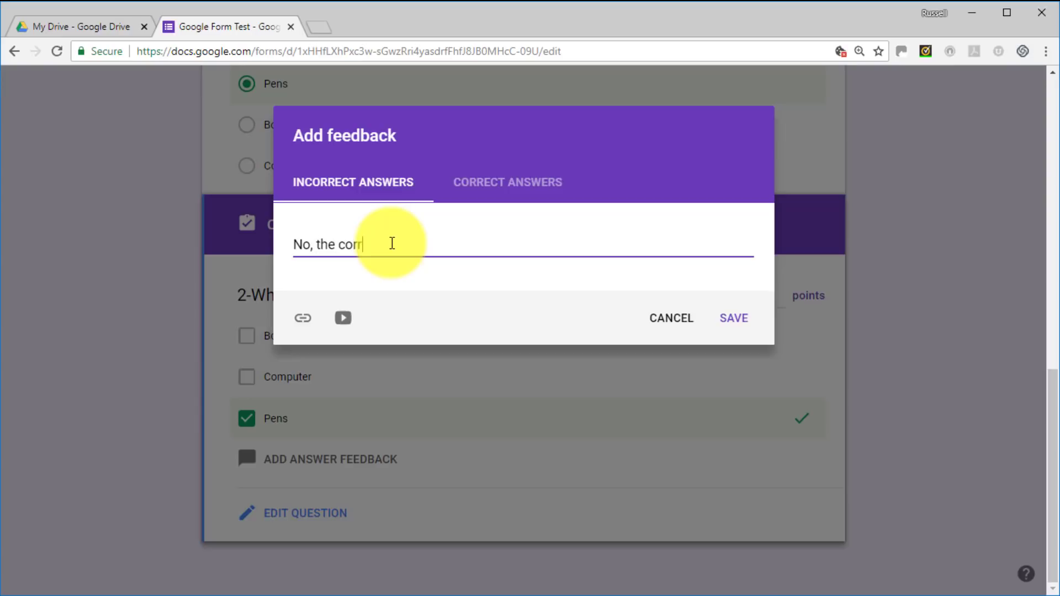
type("ect i")
type("s P")
type("en. He trhow")
key("BackSpace")
key("BackSpace")
key("BackSpace")
key("BackSpace")
type("hrows a")
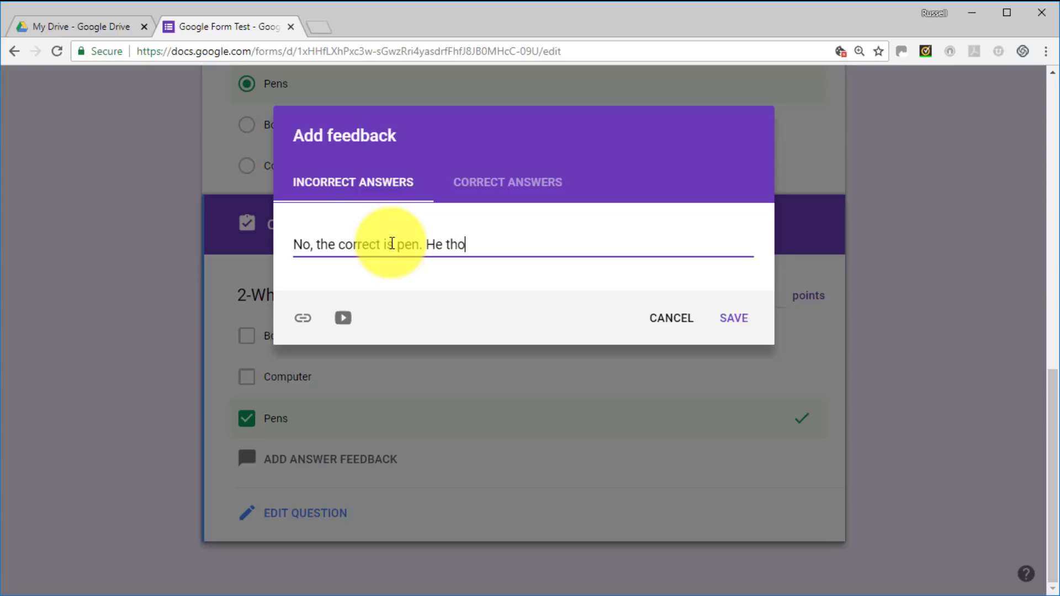
type(" pen int")
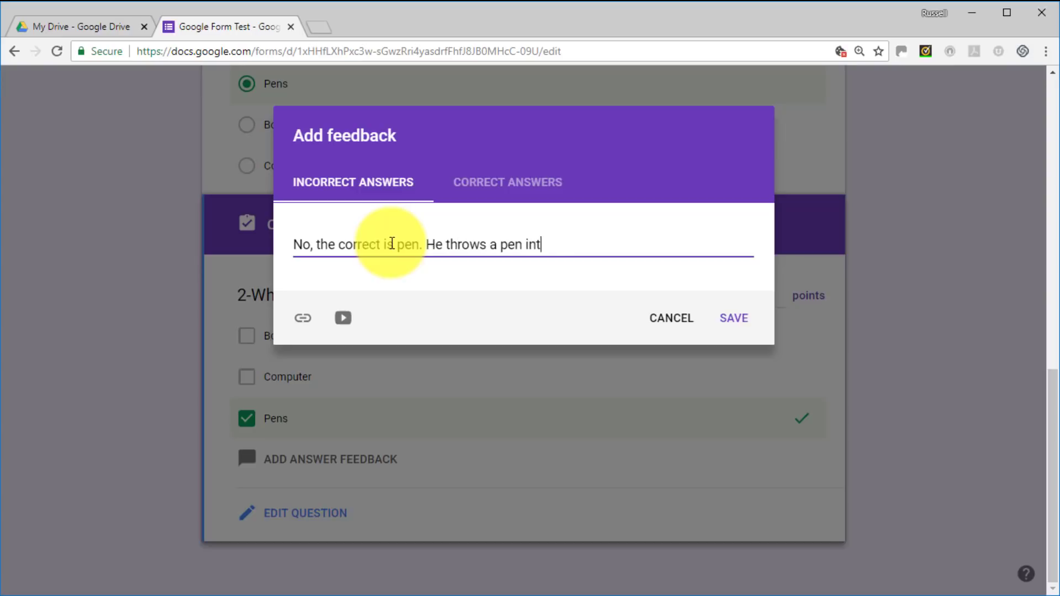
type("o the audience.")
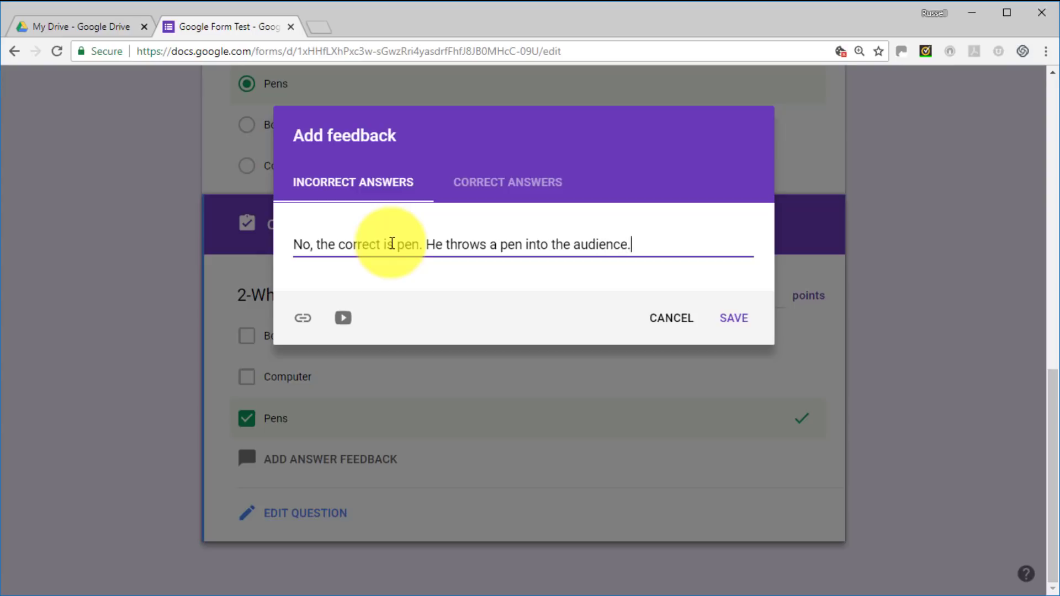
Step: Save the feedback "Well done." for correct answers to the second question and set its value to 5 points
left_click(494, 184)
left_click(386, 239)
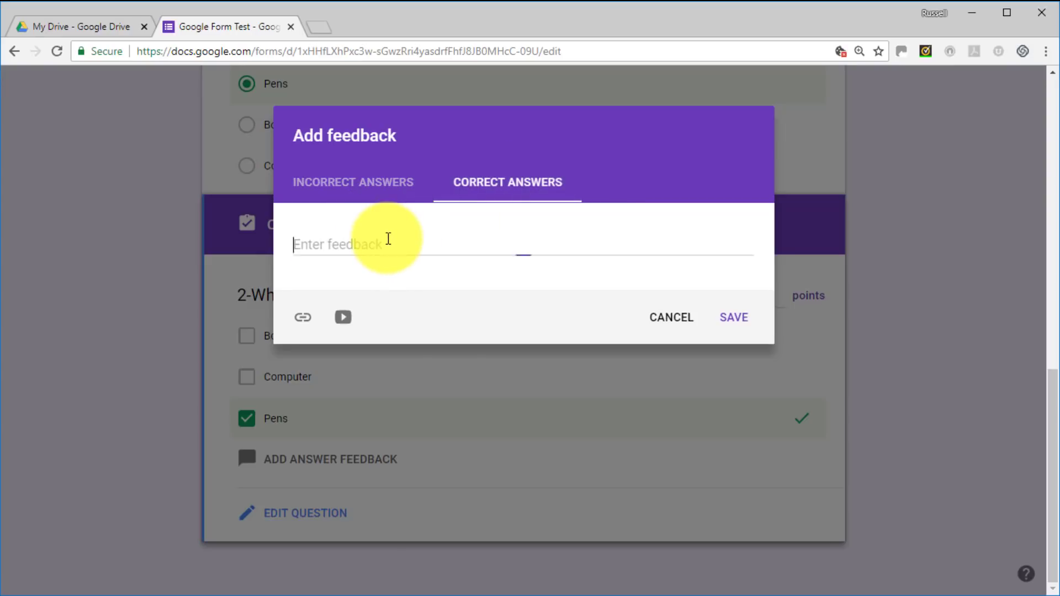
type("Well done.")
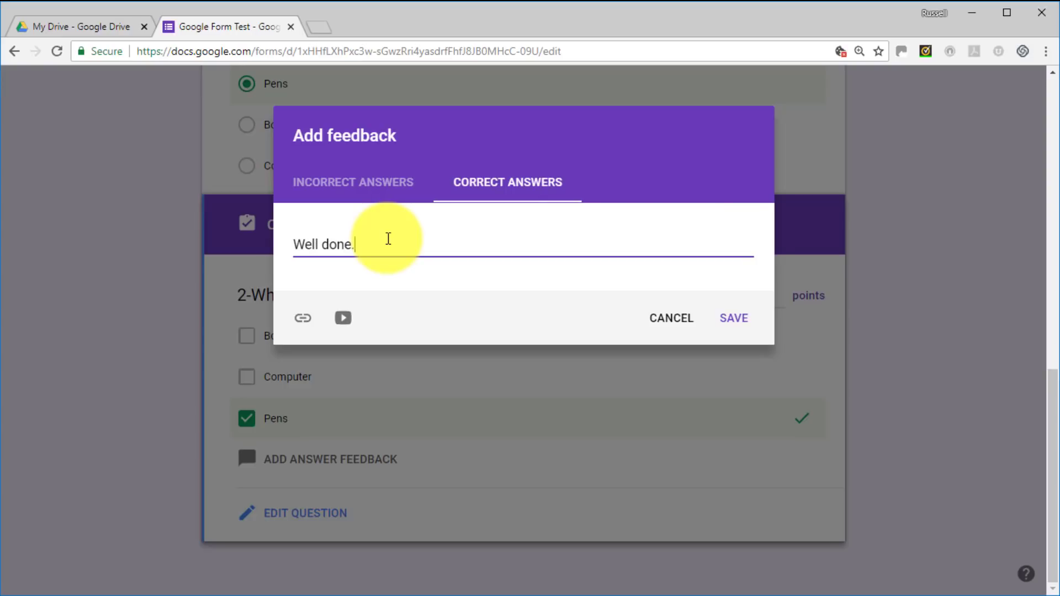
left_click(734, 320)
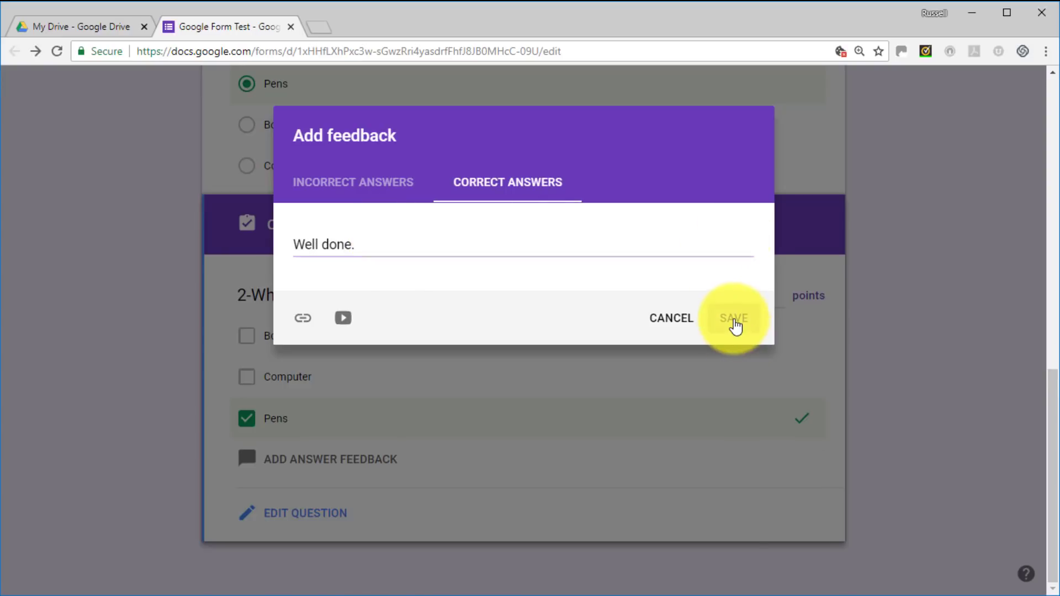
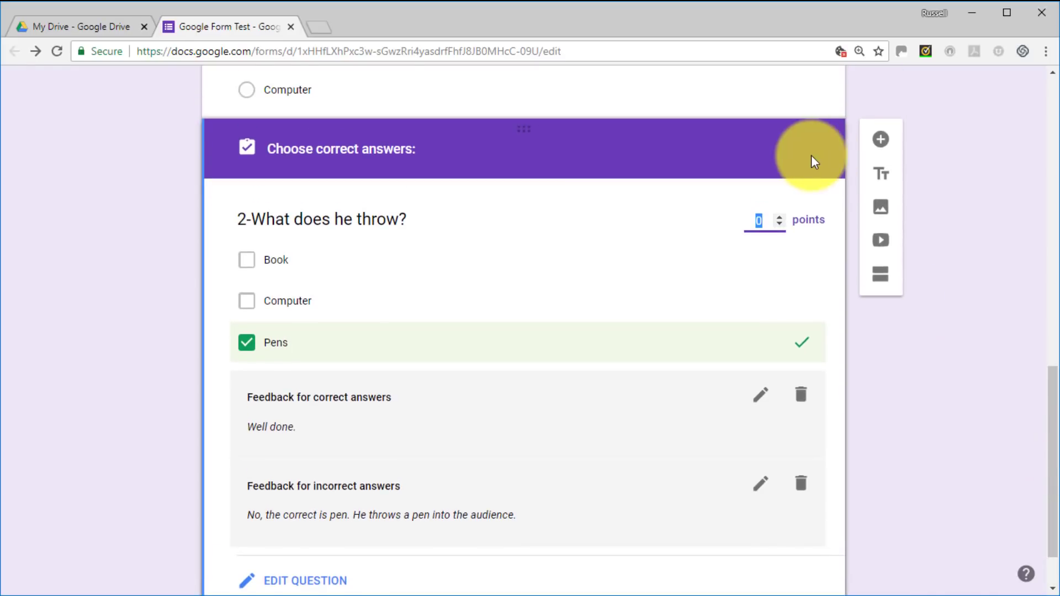
left_click(779, 217)
left_click(779, 217)
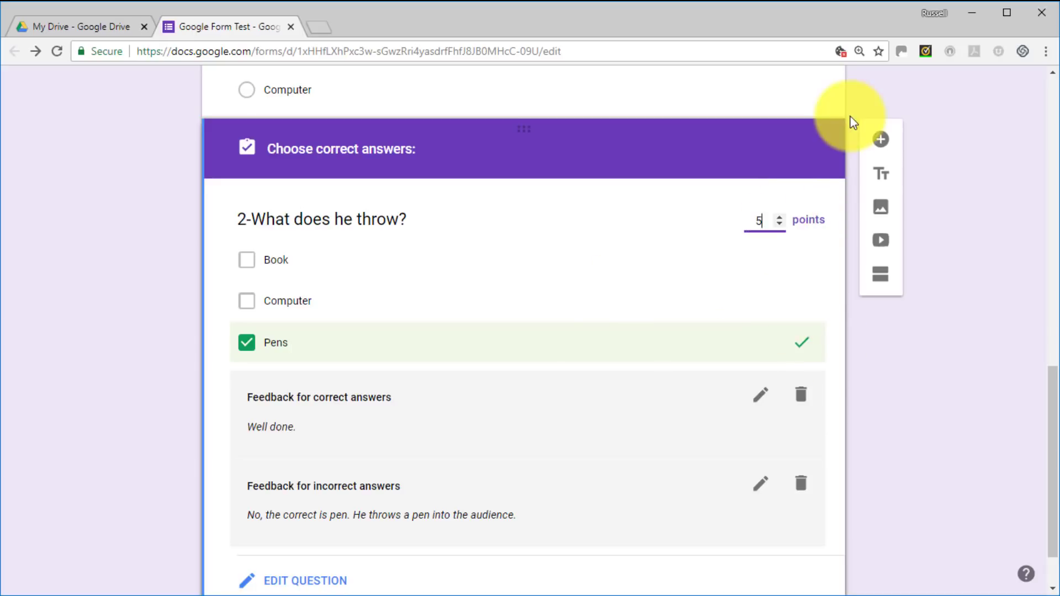
Step: Add a third question titled "3-What does he sit on?" with the Short answer type
left_click(881, 140)
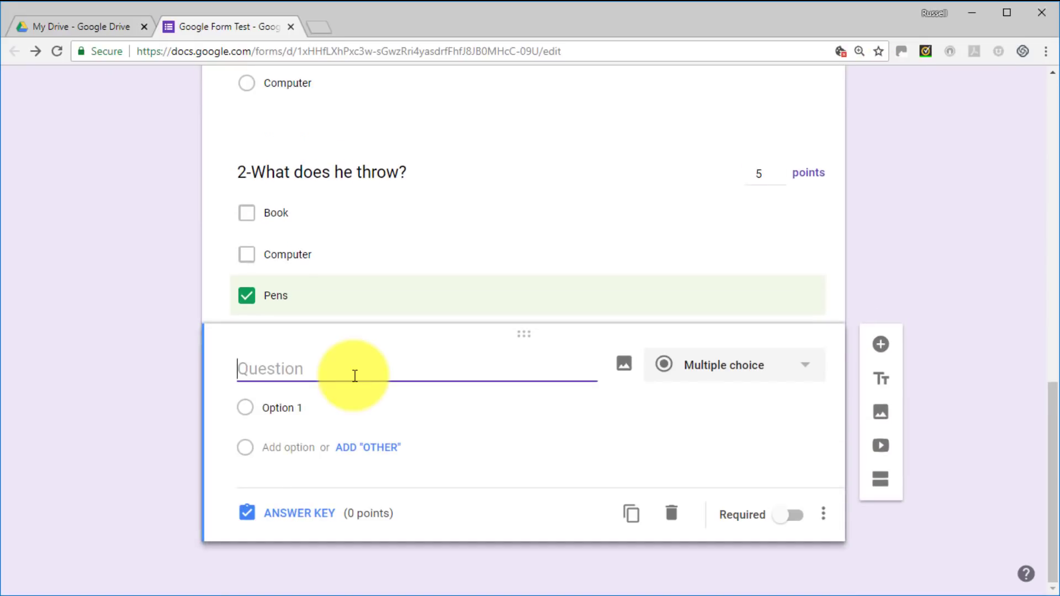
type("3-What")
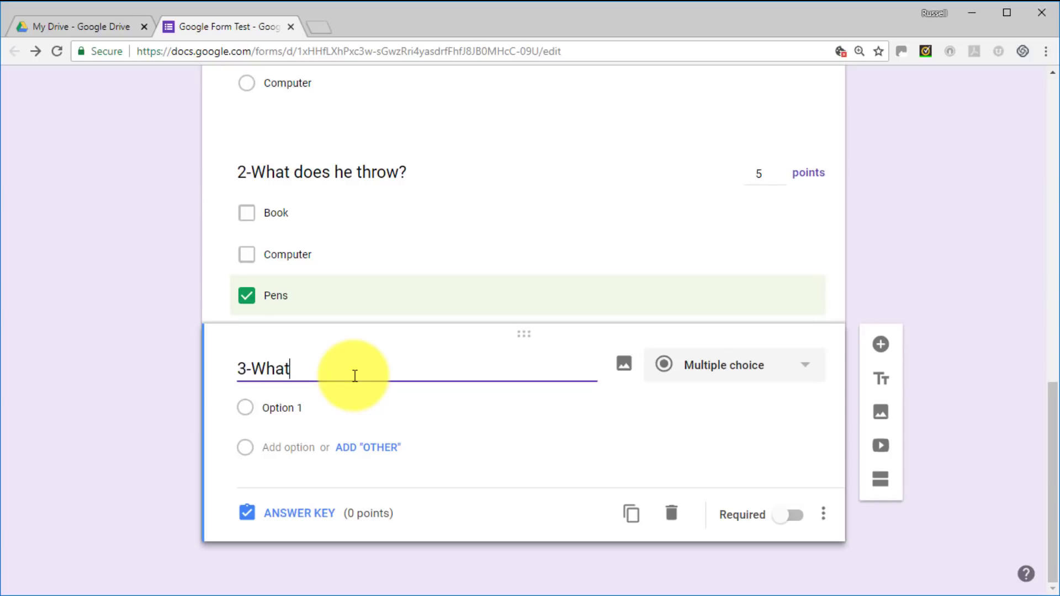
type(" does he")
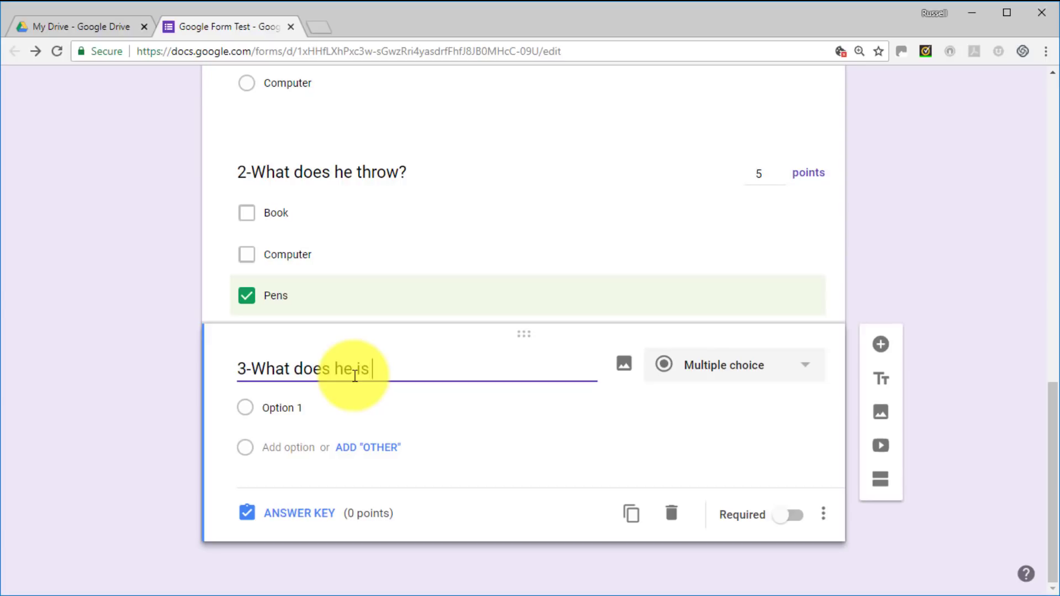
type(" sit on?")
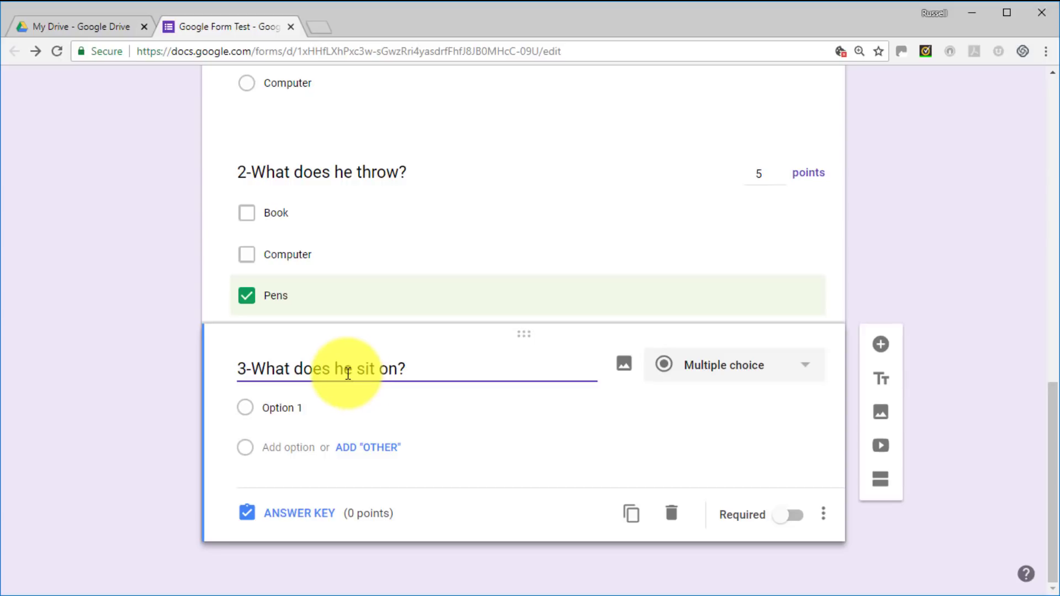
left_click(809, 368)
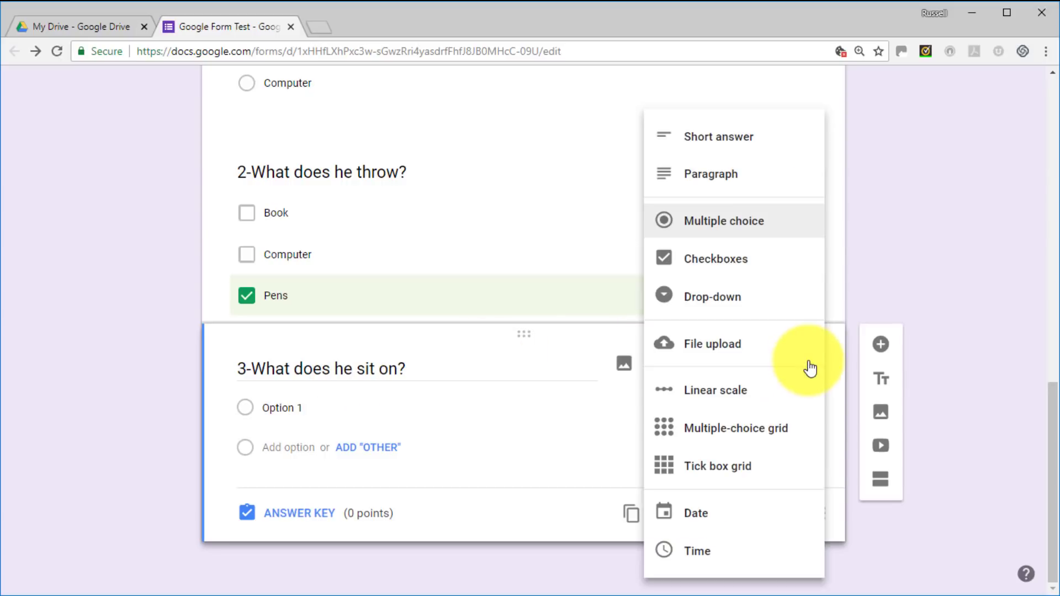
left_click(738, 142)
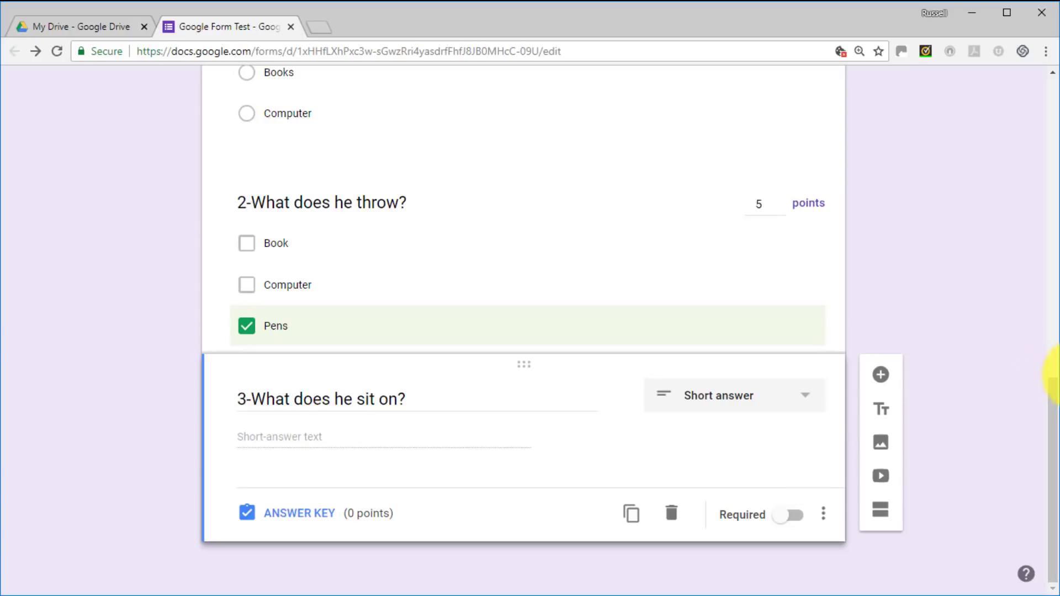
Step: List "Table", "table", "Table." and "table." as correct answers in the third question's answer key
left_click(284, 516)
left_click(295, 460)
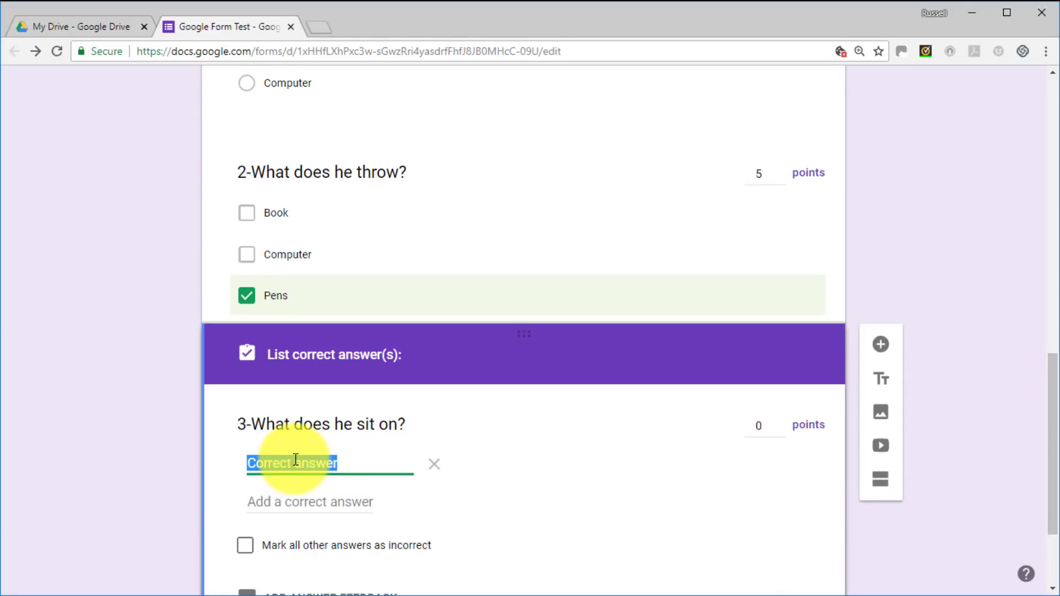
type("Table")
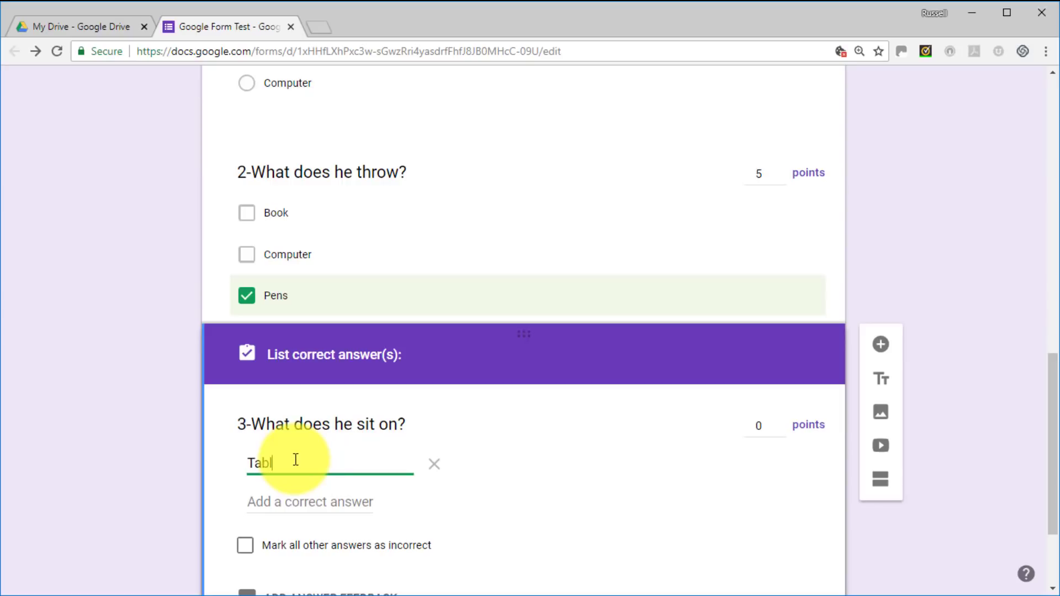
left_click(270, 503)
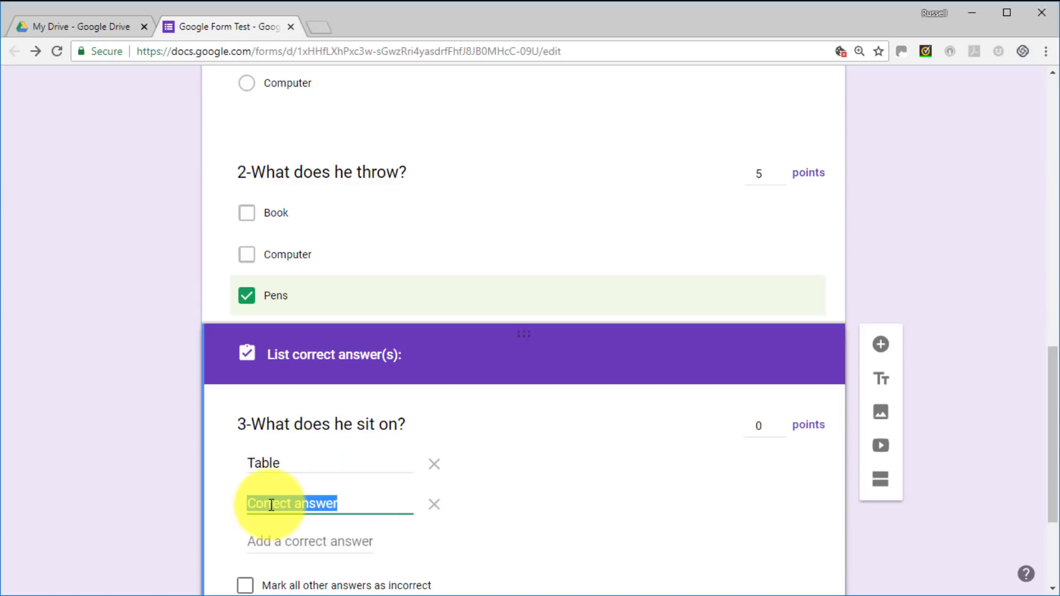
type("table")
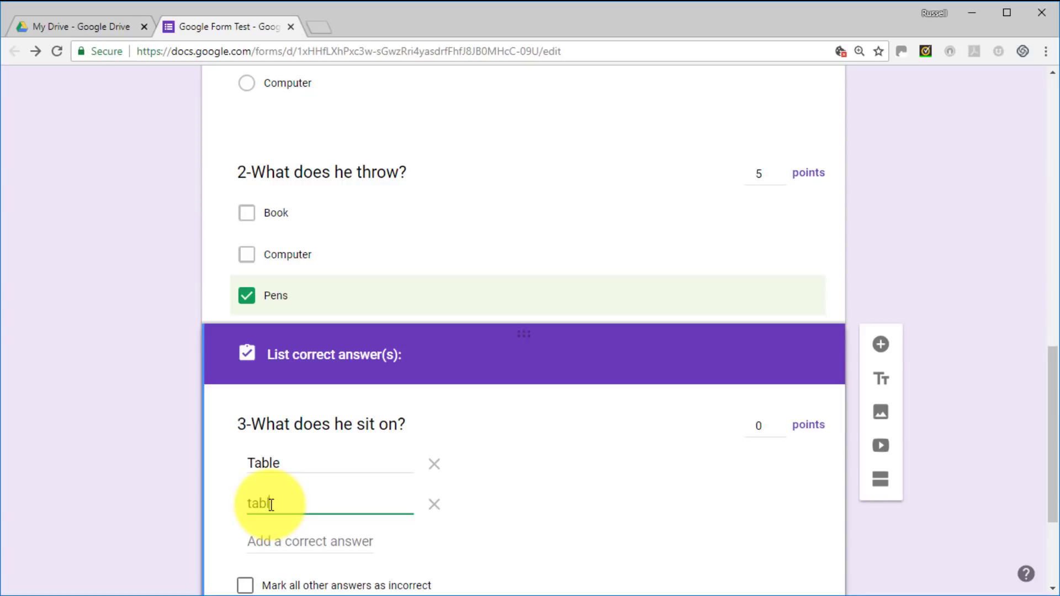
left_click(289, 542)
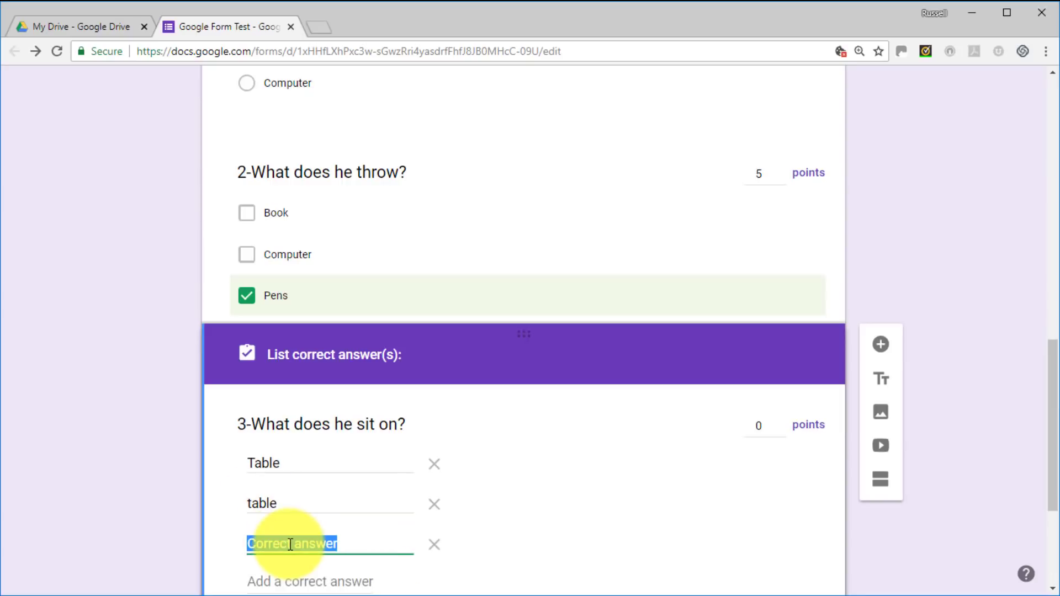
type("Table")
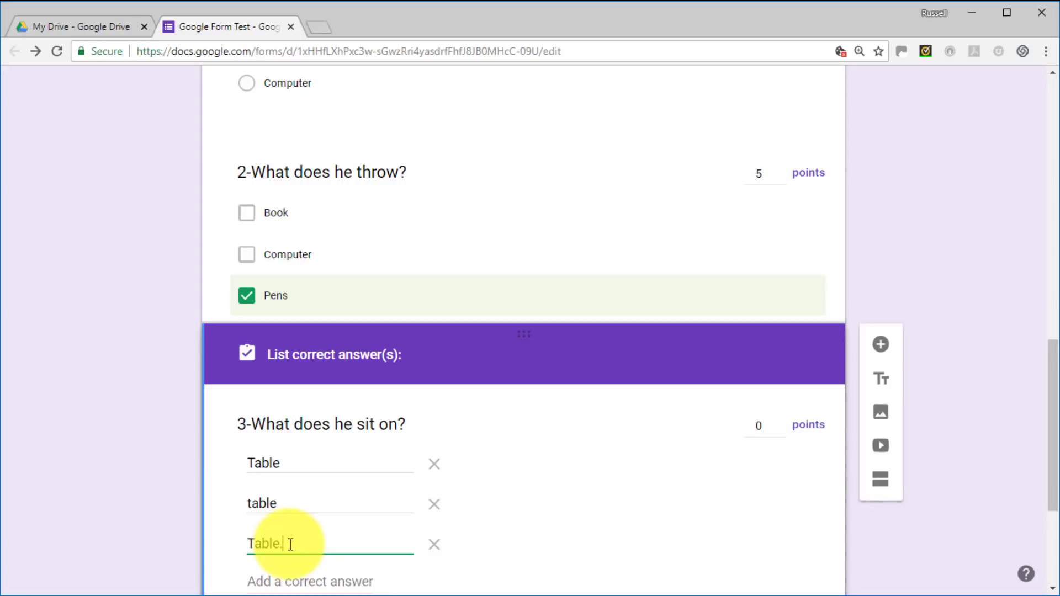
type(".")
left_click(301, 577)
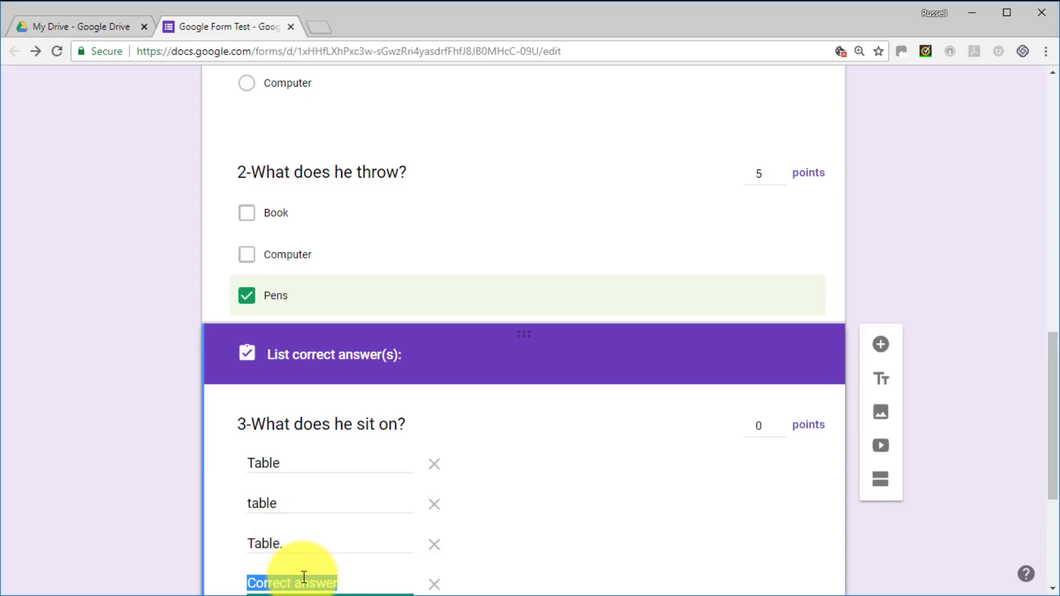
type("table")
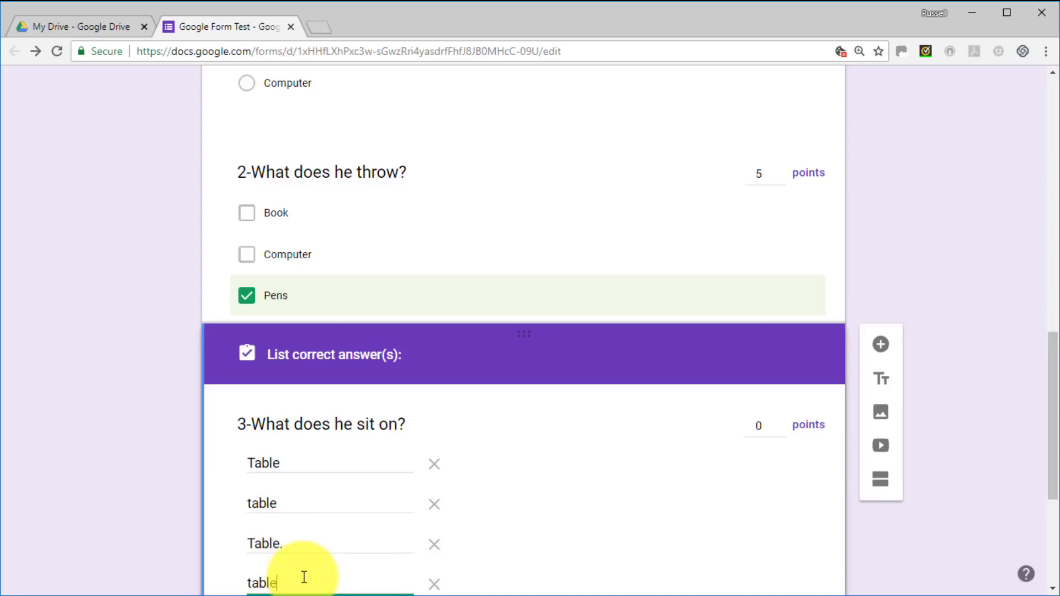
type(".")
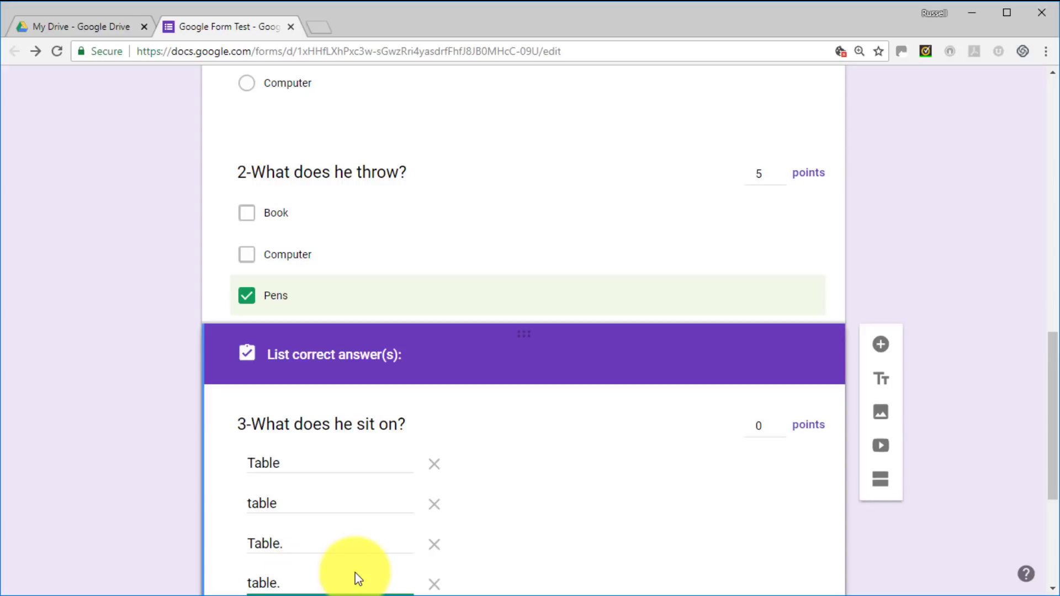
Step: Mark all other answers as incorrect in the answer key of the third question
scroll(1047, 458, "down", 3)
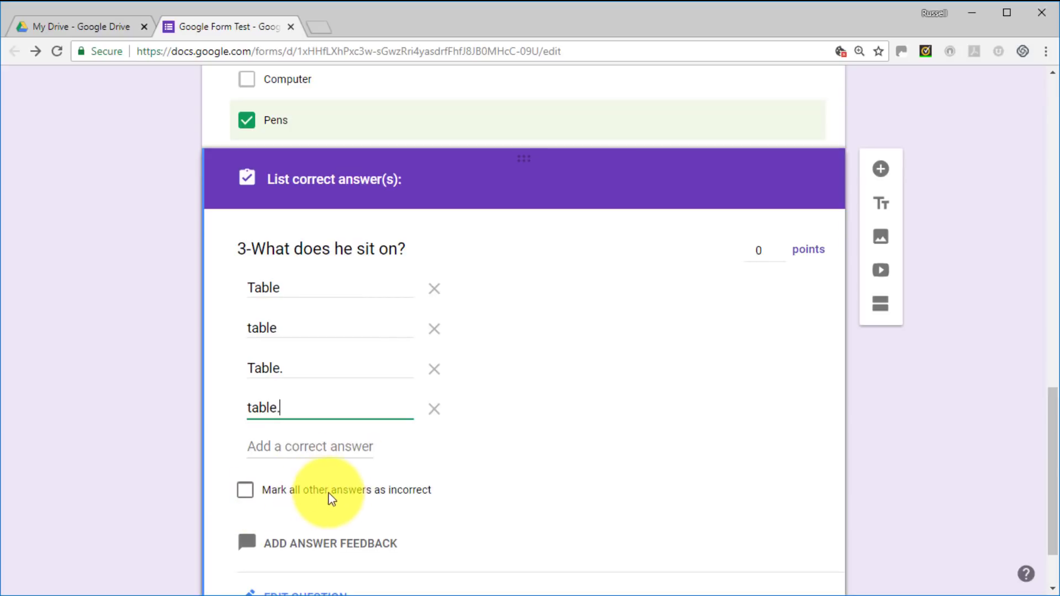
left_click(245, 490)
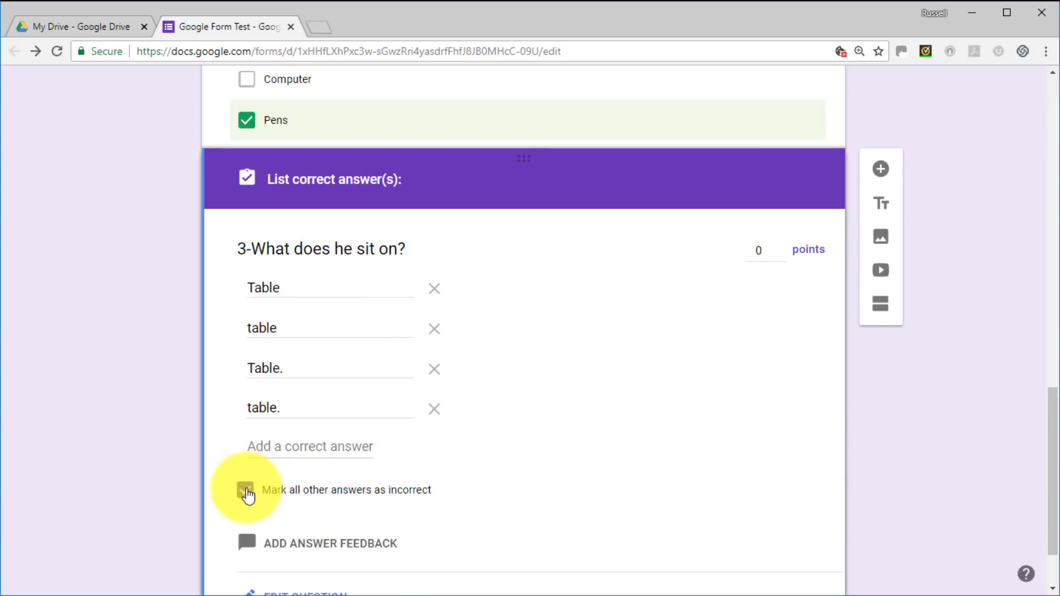
left_click_drag(1049, 448, 991, 469)
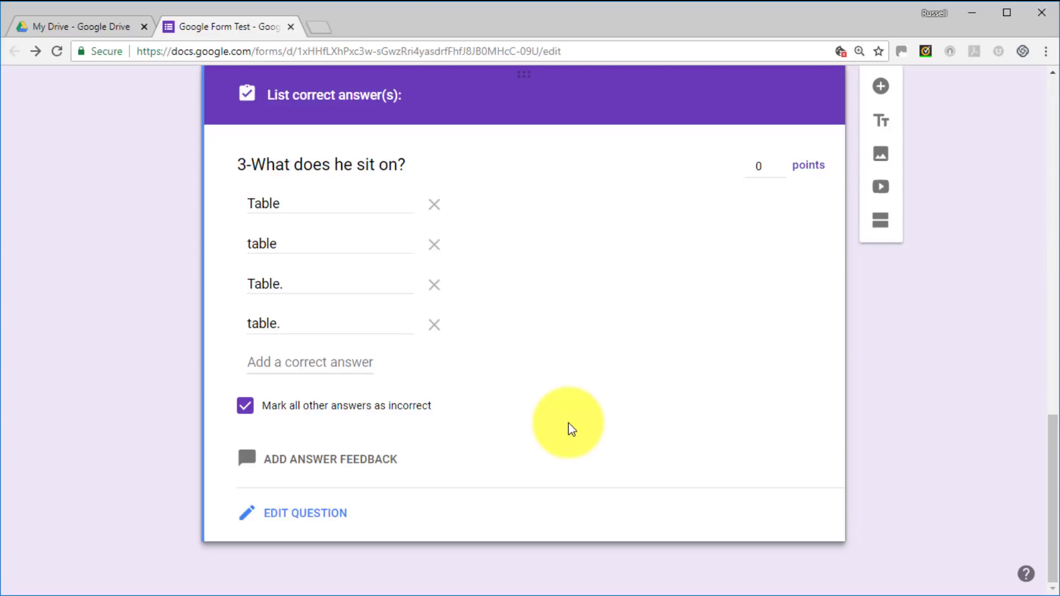
Step: Add a fourth question of type Multiple-choice grid, titled "Are these countries north or south of the equator?"
left_click_drag(1052, 437, 1052, 418)
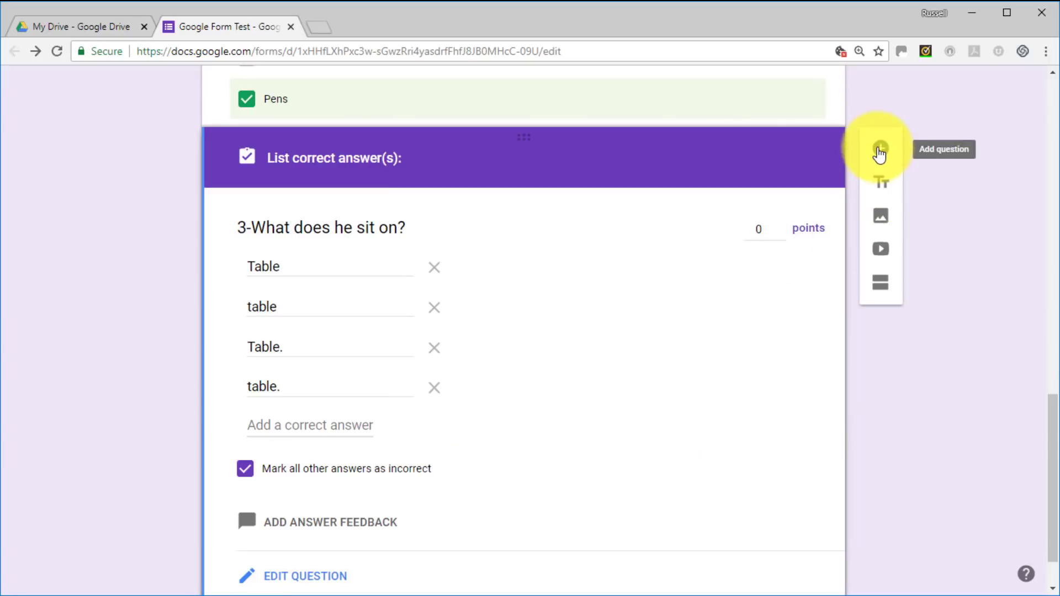
left_click(879, 151)
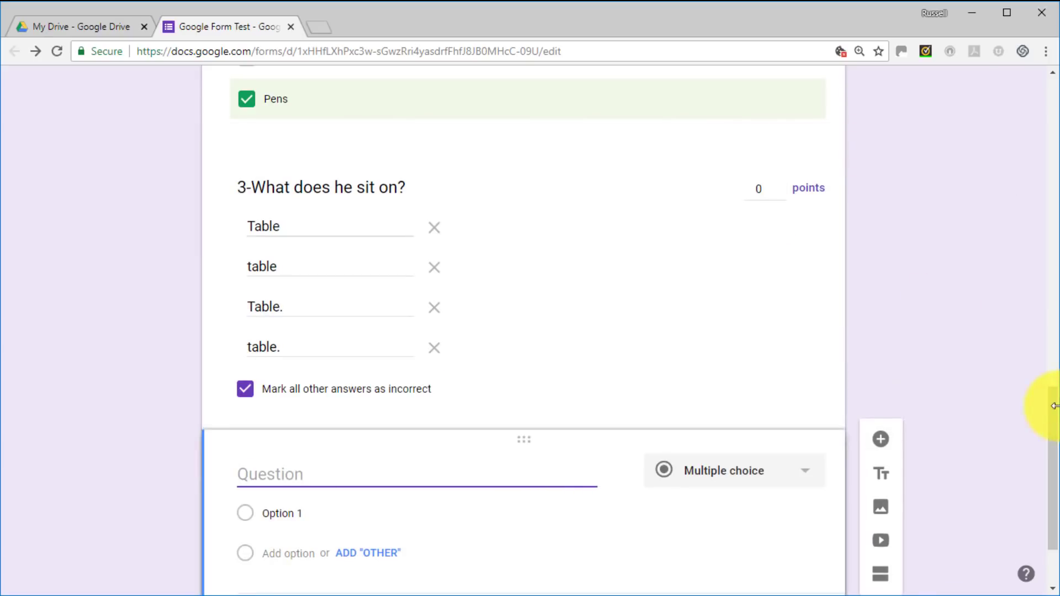
left_click(804, 480)
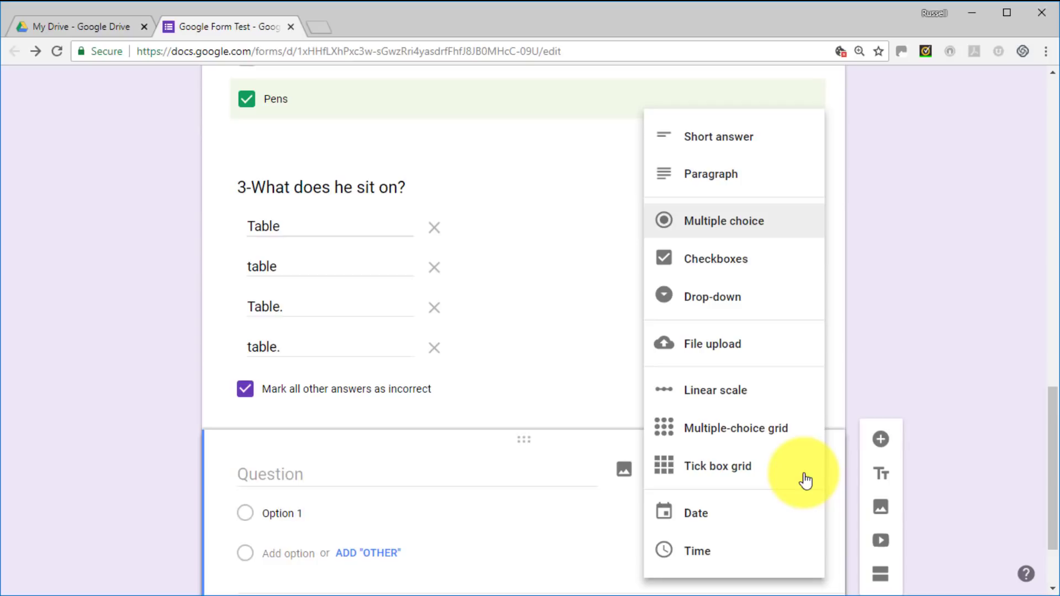
left_click(726, 436)
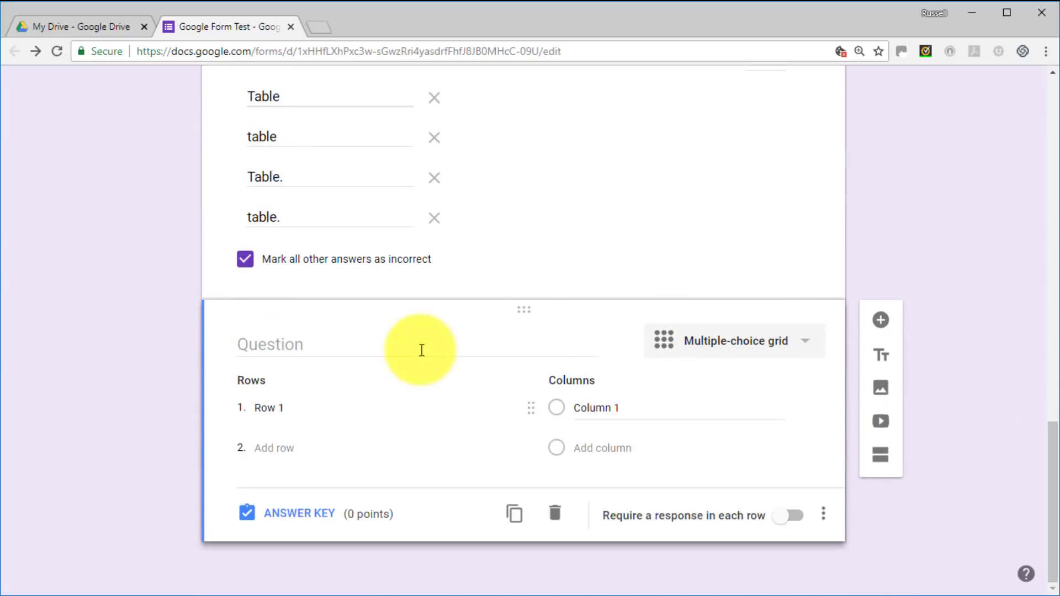
left_click(387, 351)
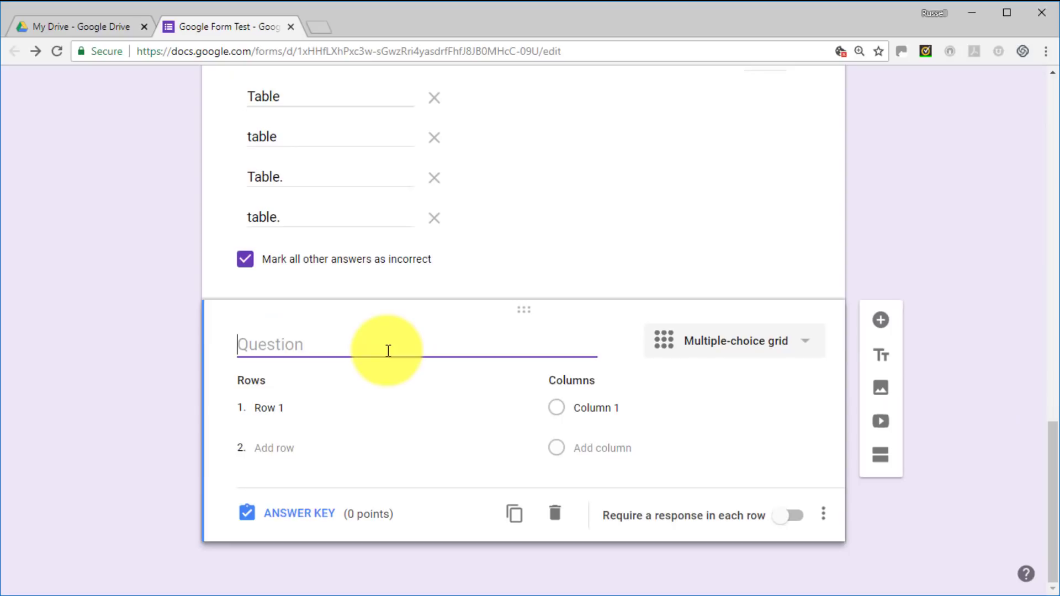
type("Are these cou")
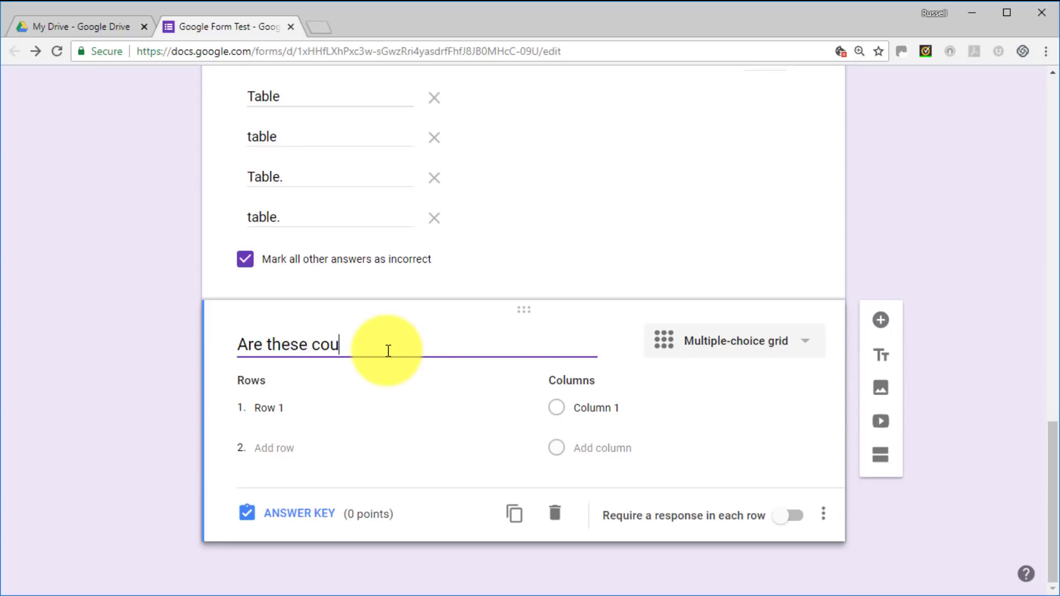
type("ntries north or south")
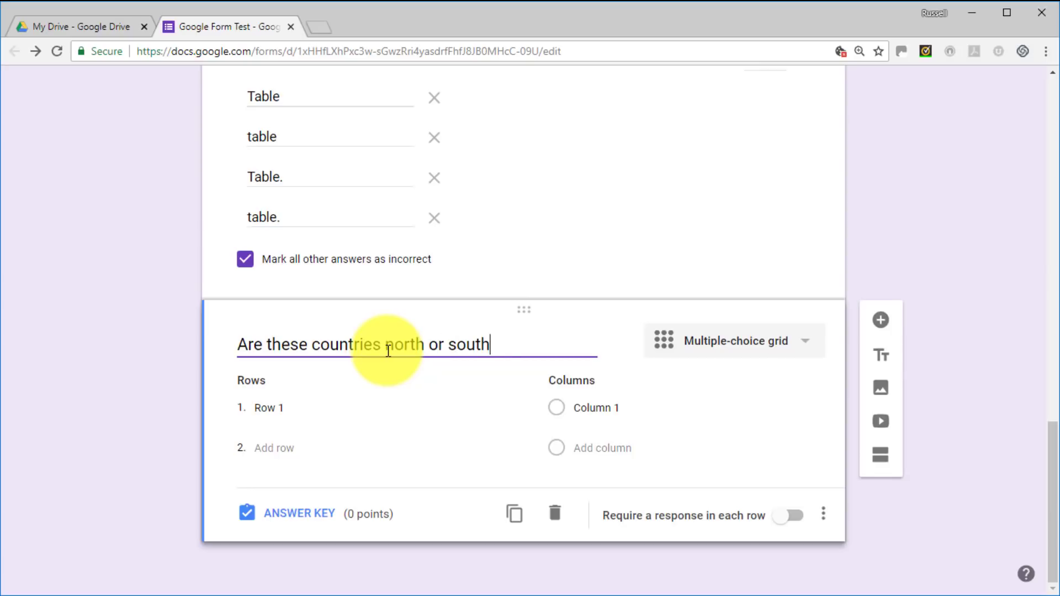
type(" of the eq")
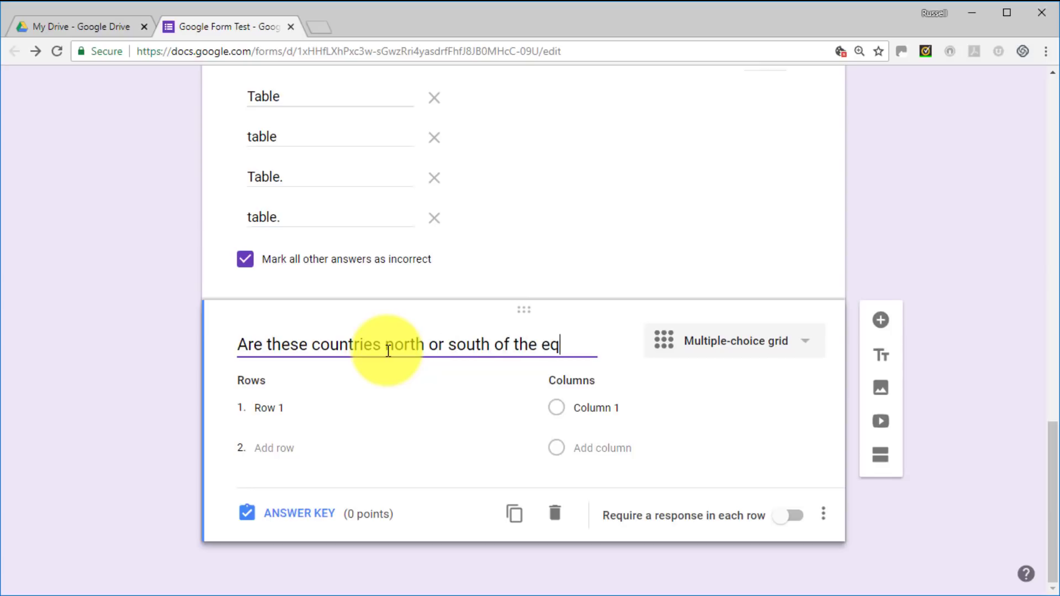
type("uator")
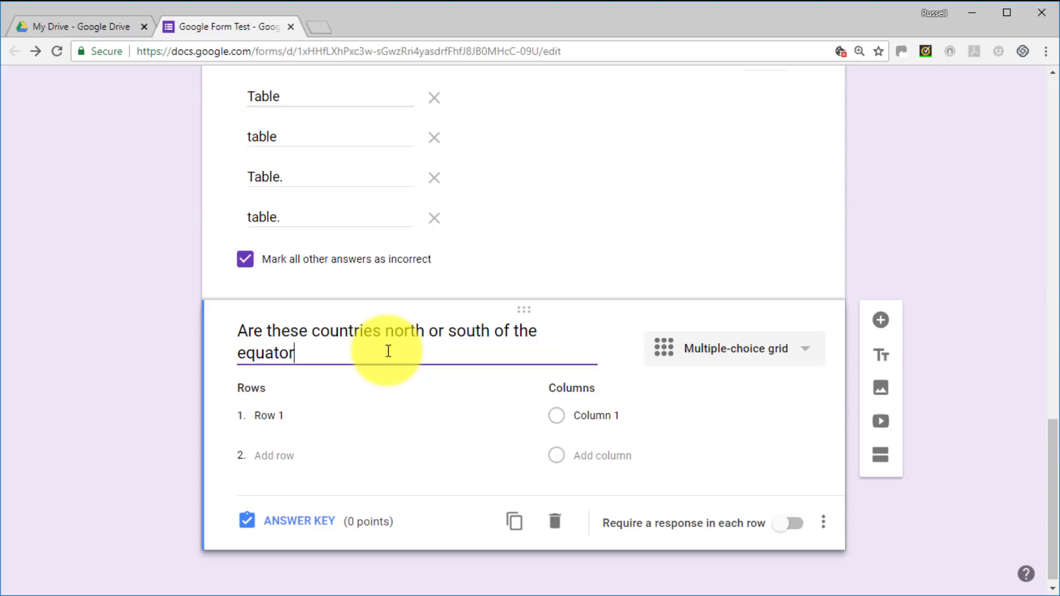
type("?")
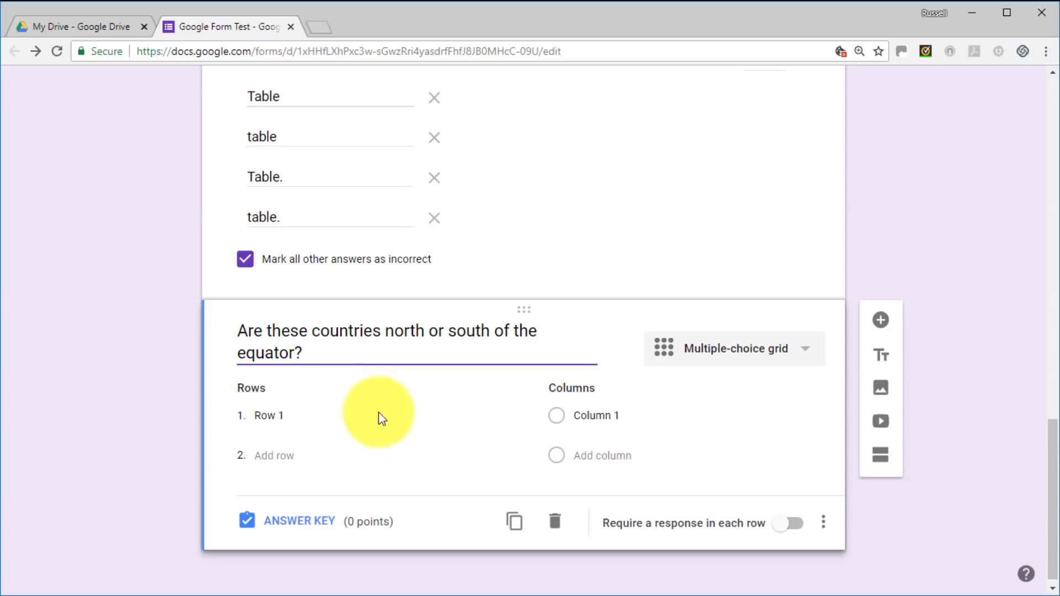
Step: Fill the grid question's rows with "Spain", "Italy", "Chile" and "Canada"
left_click(327, 419)
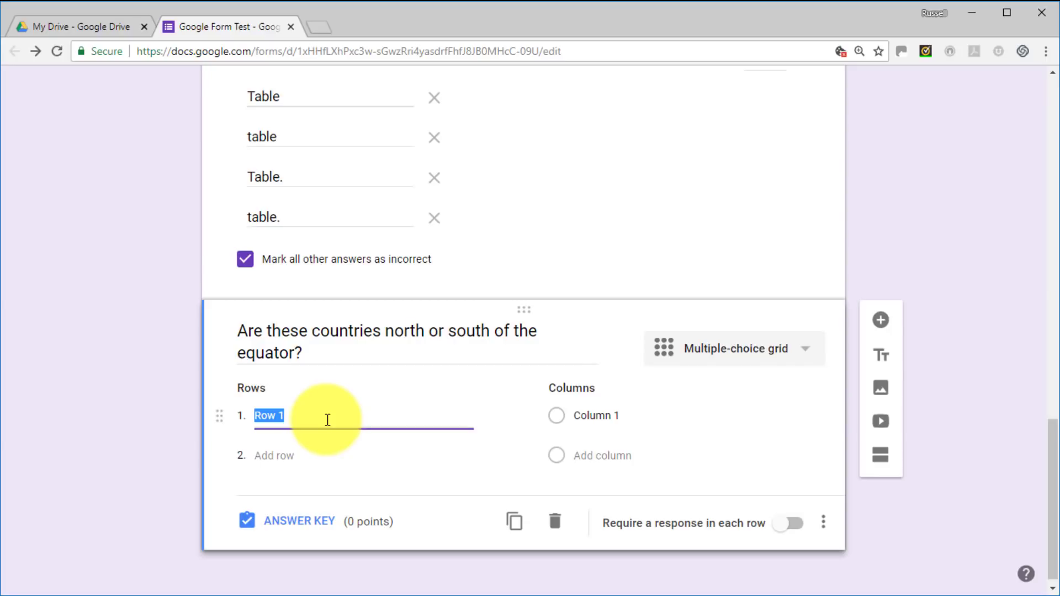
type("Spain")
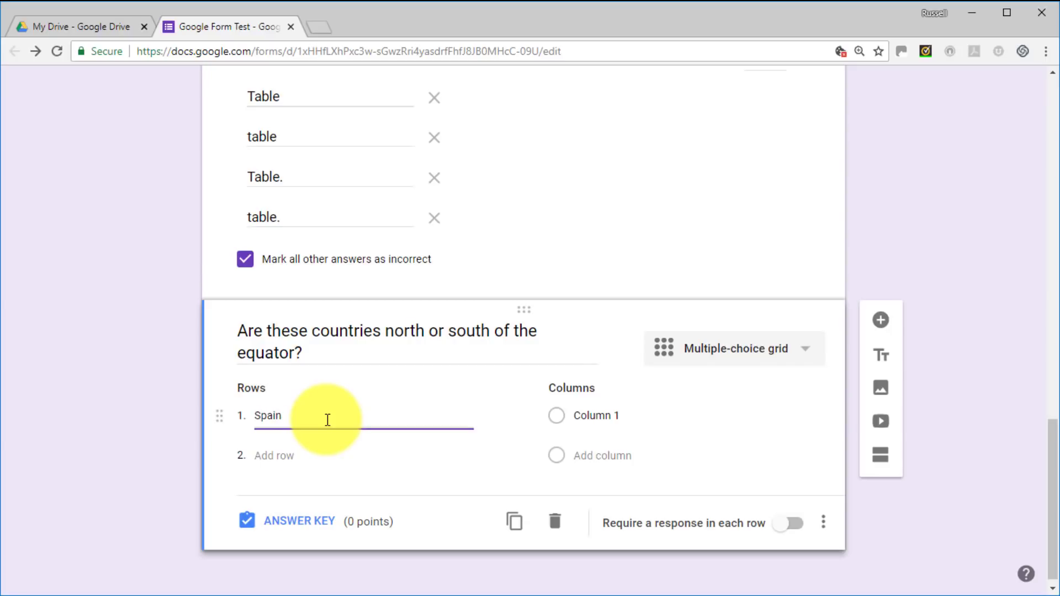
left_click(306, 456)
left_click(277, 457)
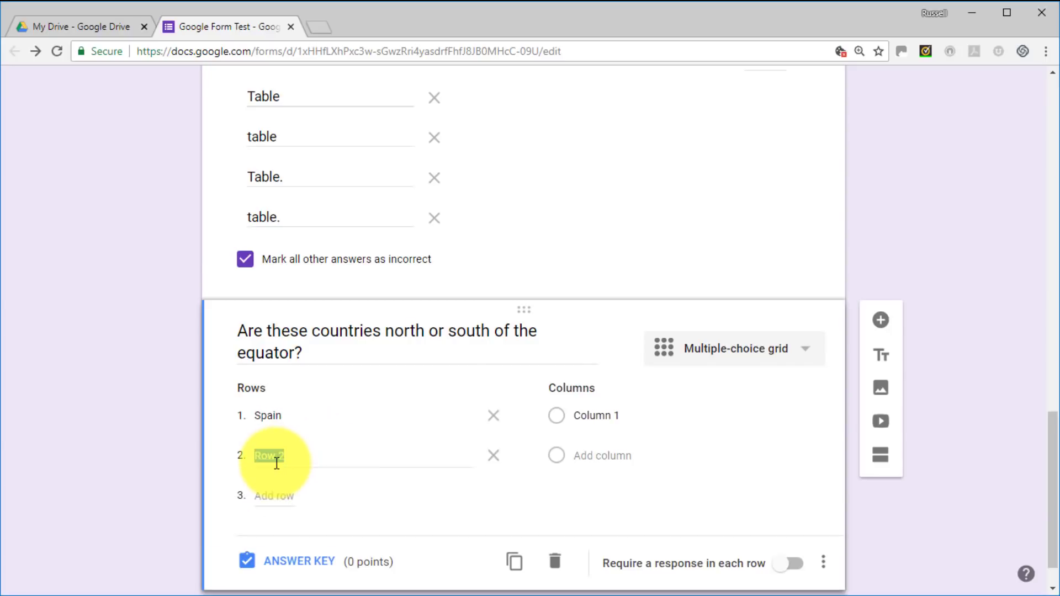
key("BackSpace")
type("Italy")
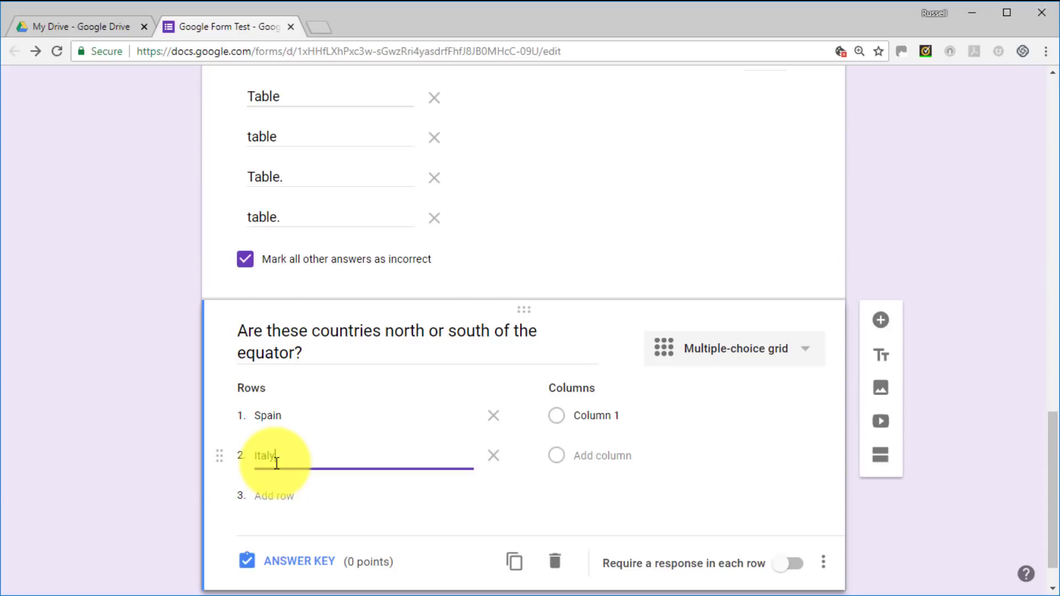
left_click(284, 496)
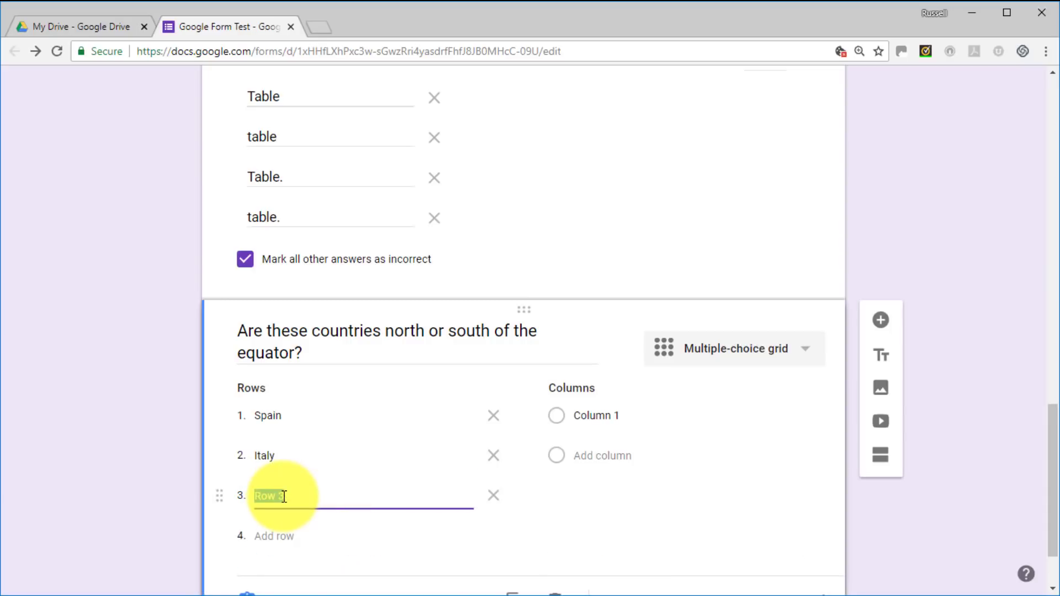
type("Chile")
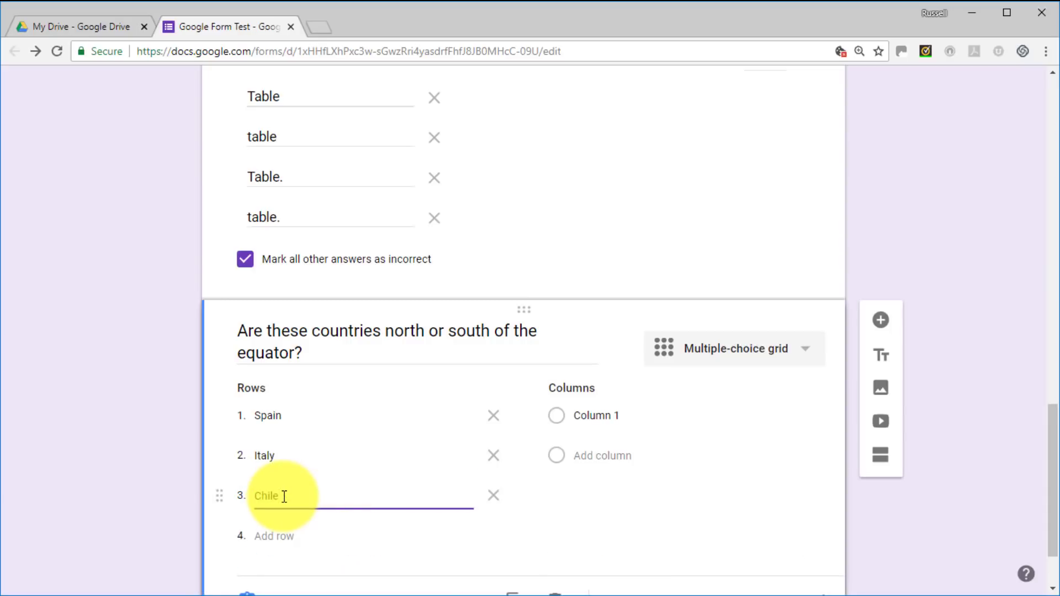
left_click(285, 534)
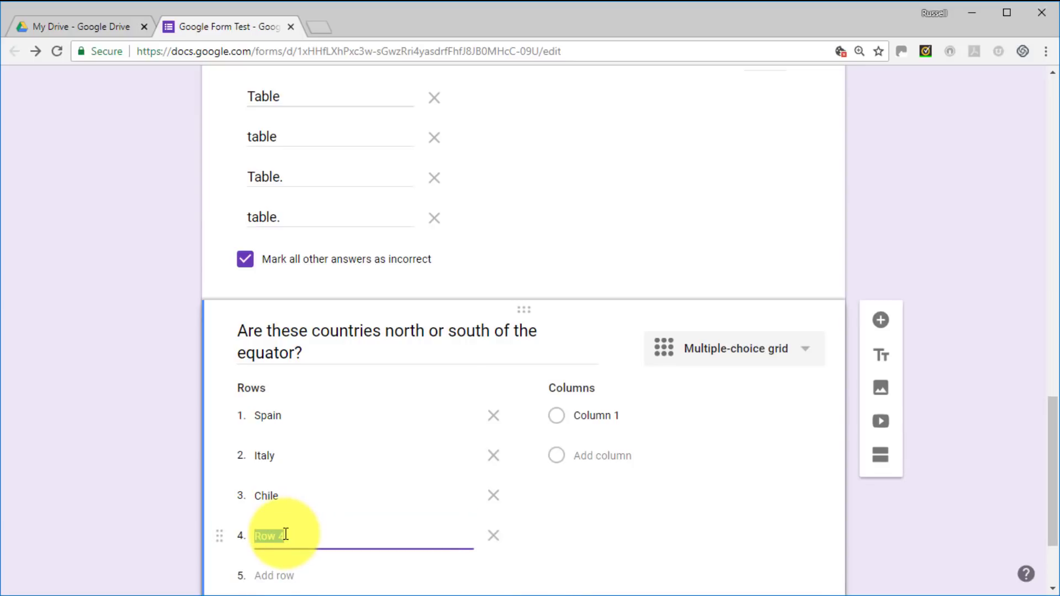
type("Canada")
Step: Name the grid question's three columns "North", "South" and "On"
left_click(602, 414)
type("No")
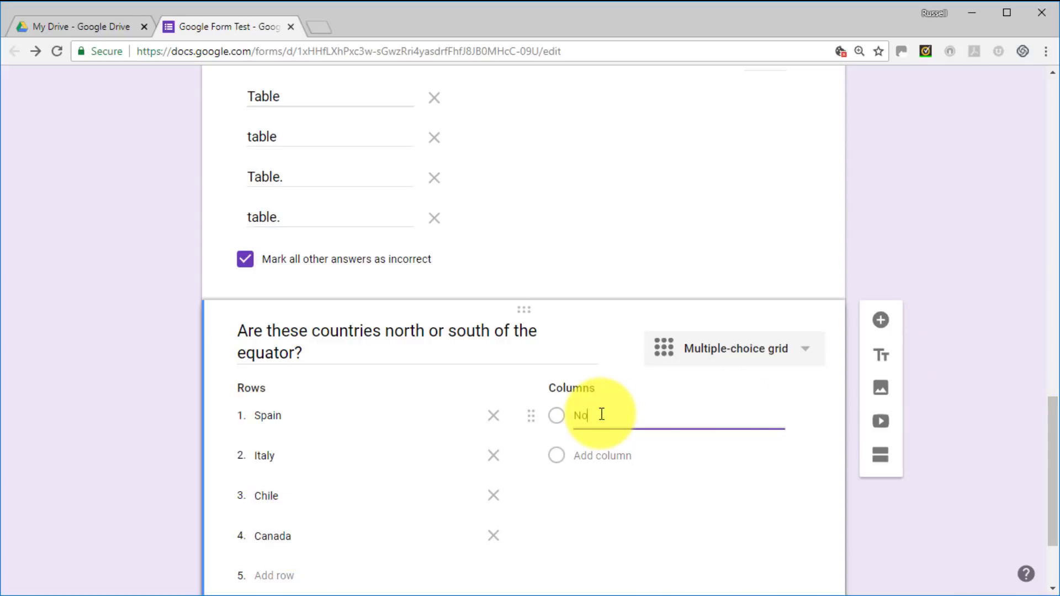
type("rth")
left_click(603, 450)
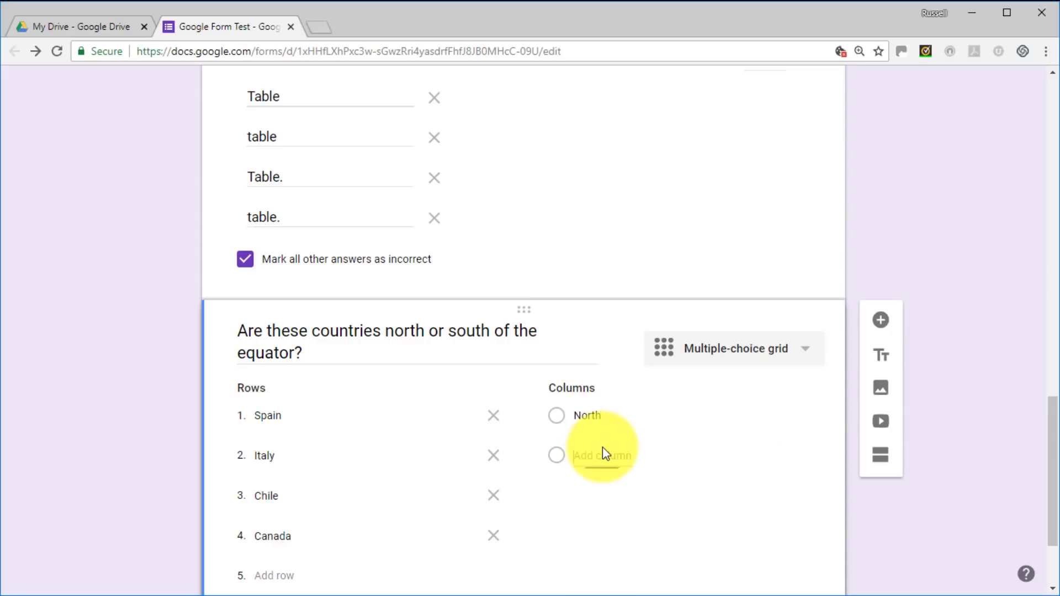
type("South")
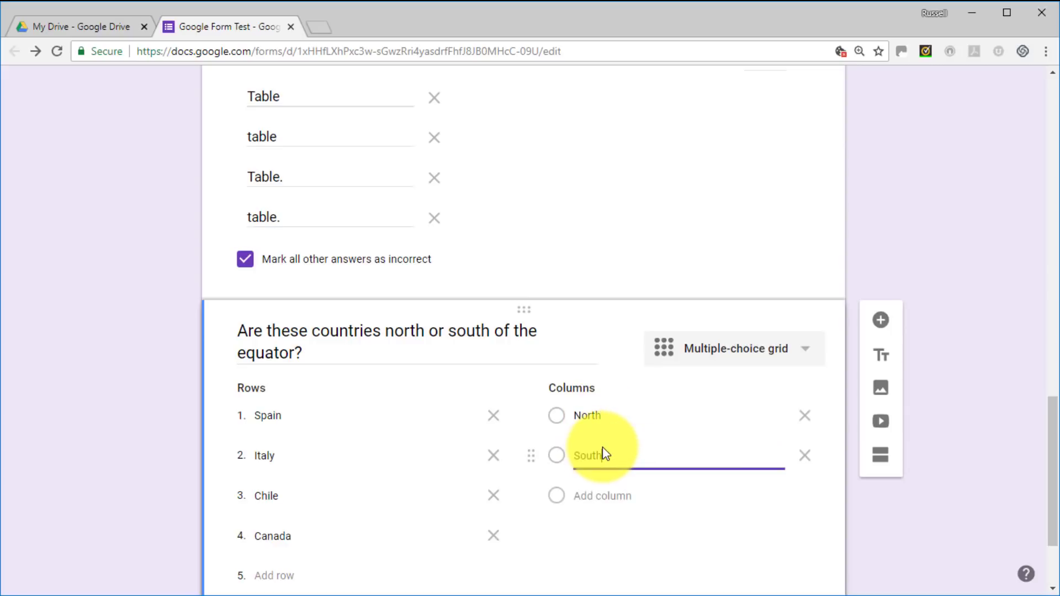
left_click(602, 494)
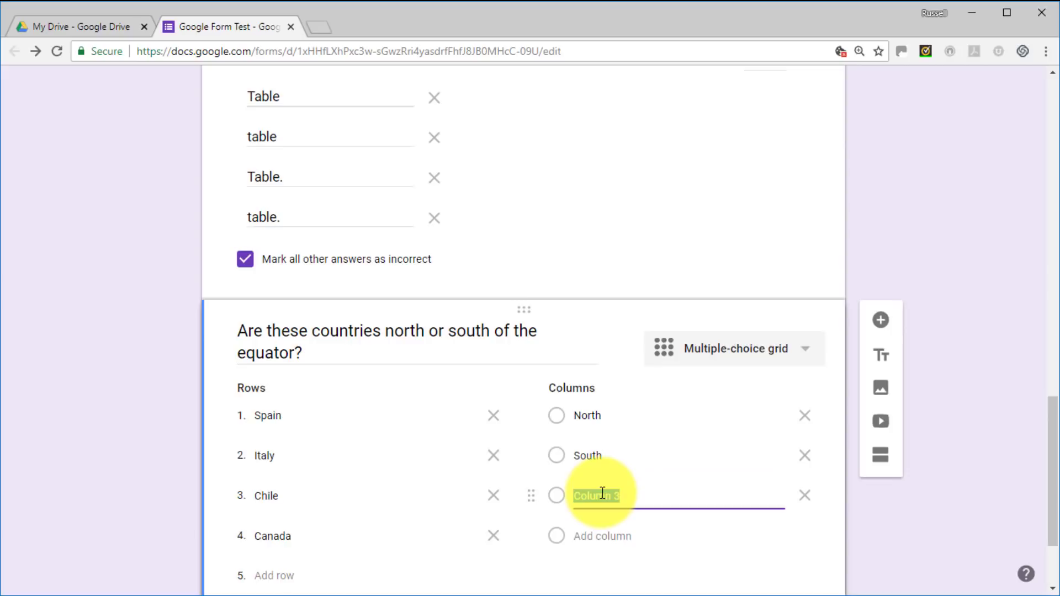
type("On")
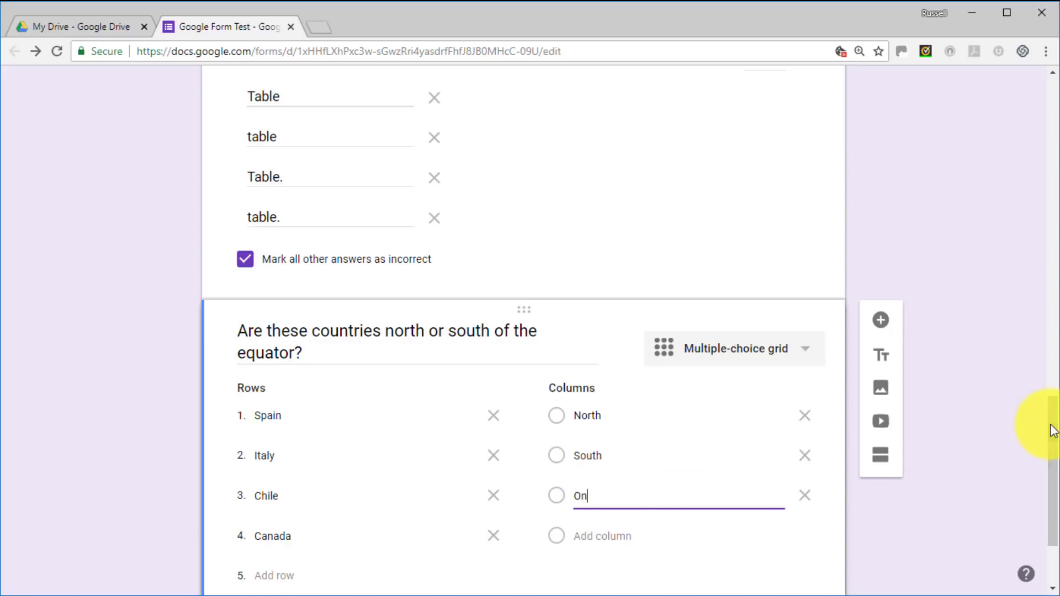
Step: Define the grid question's answer key with North for Spain, Italy and Canada, and South for Chile
left_click_drag(1053, 431, 1052, 473)
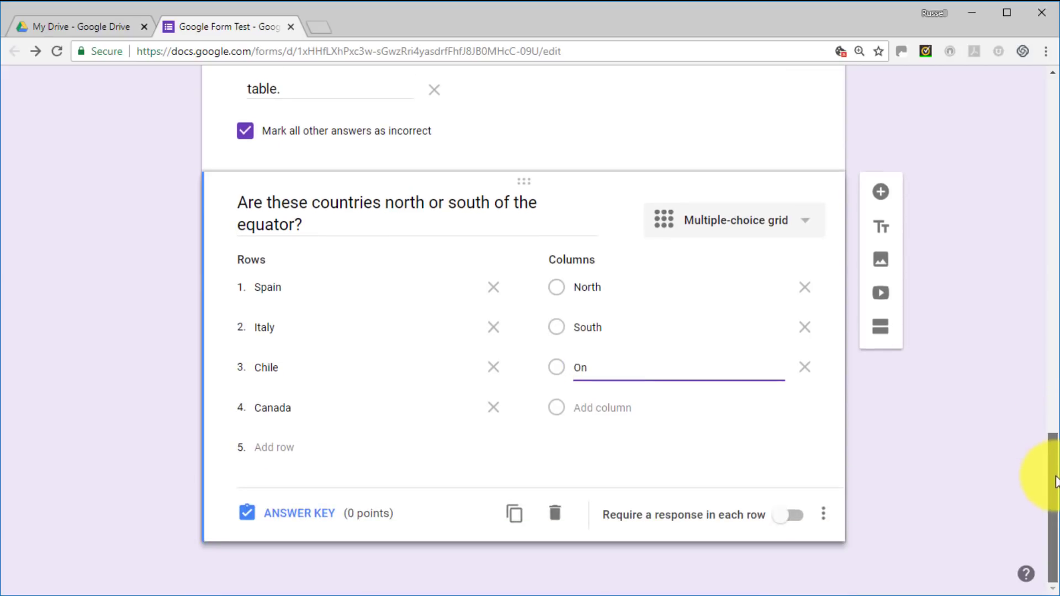
left_click(283, 518)
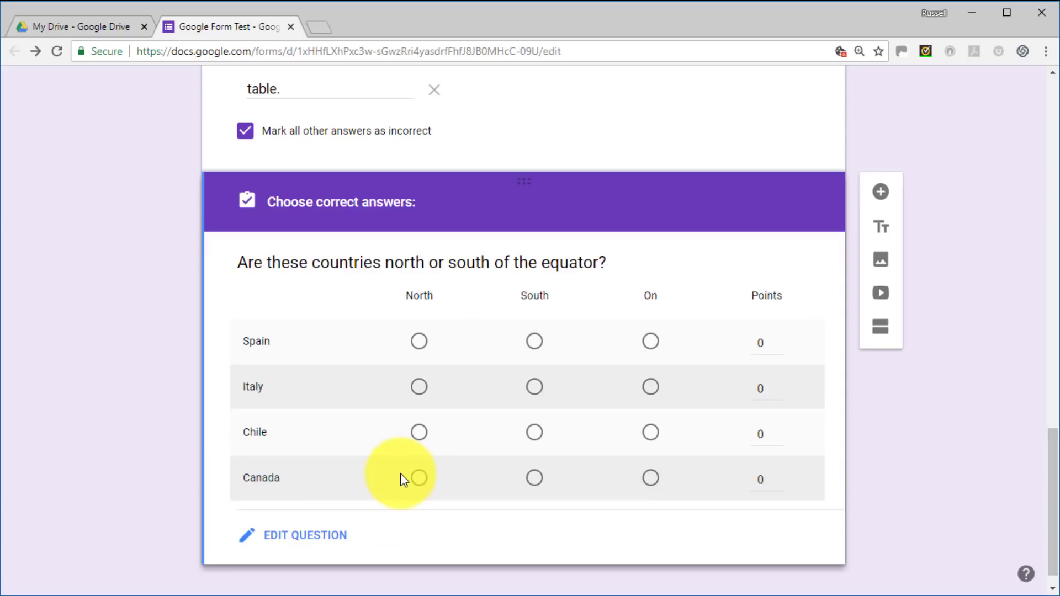
left_click(419, 341)
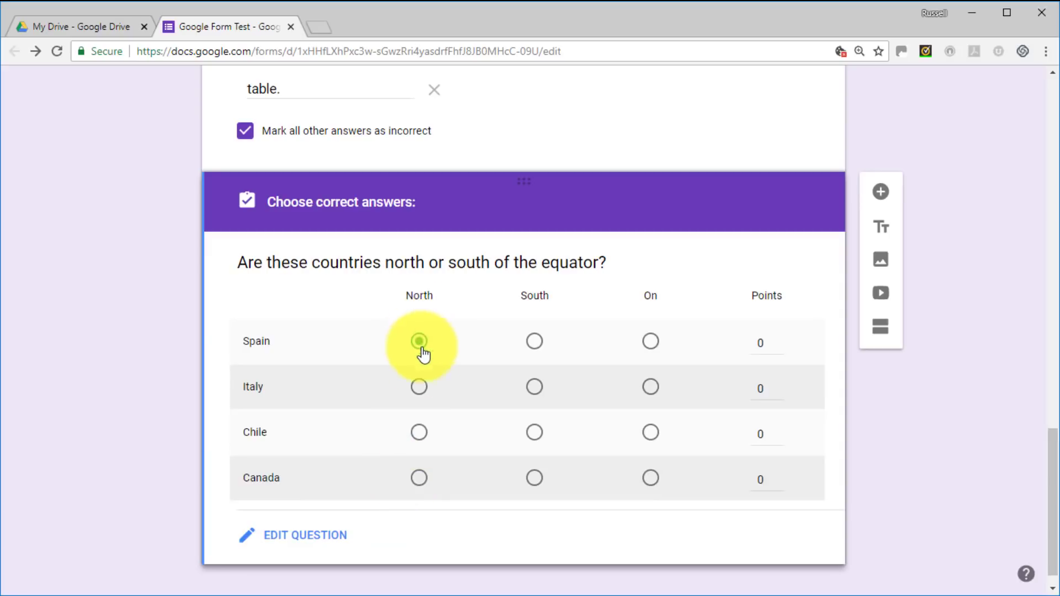
left_click(419, 388)
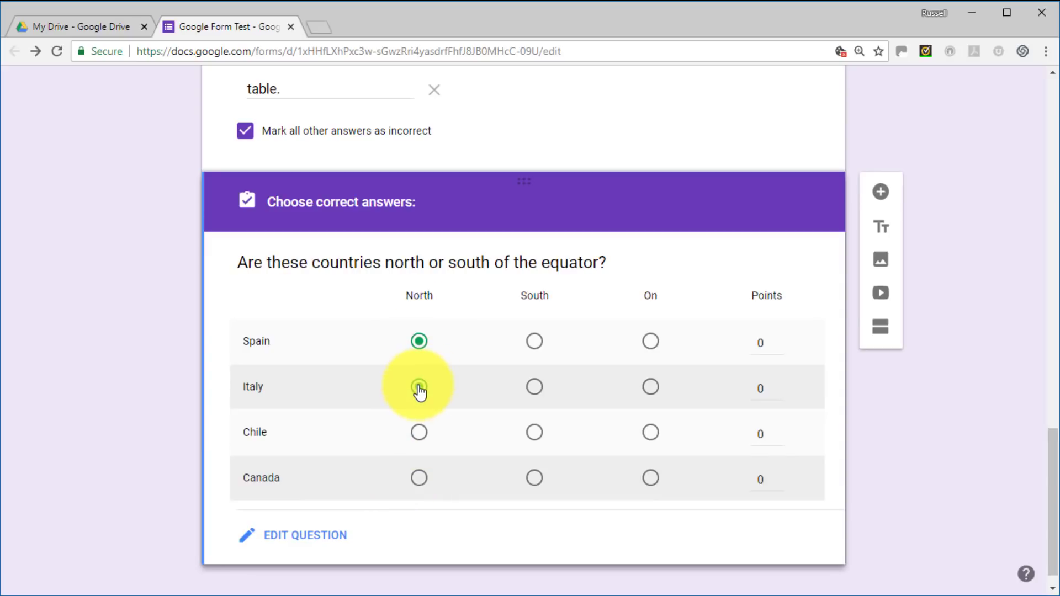
left_click(534, 433)
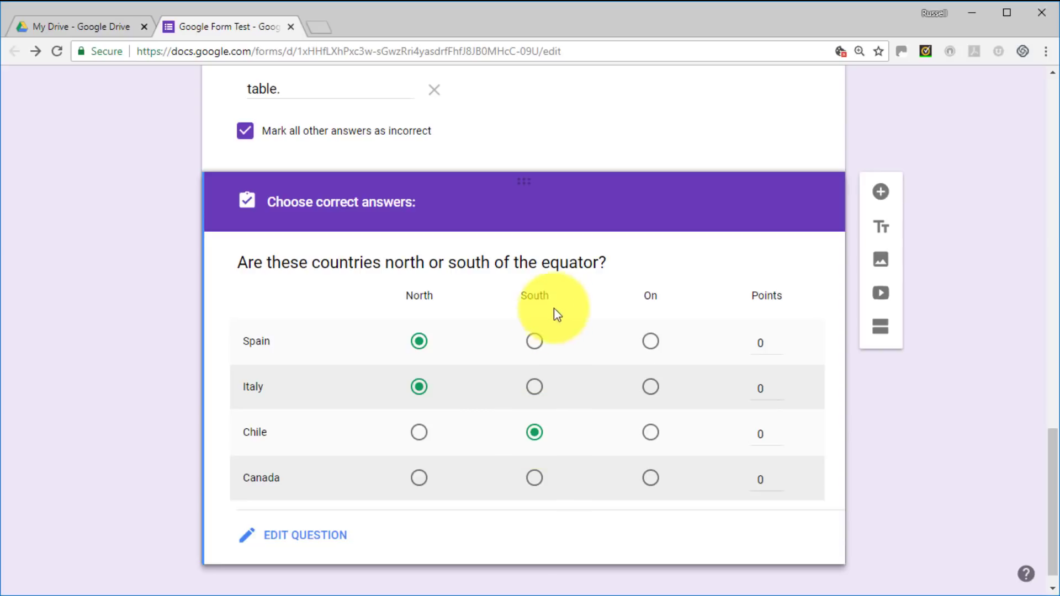
left_click(419, 478)
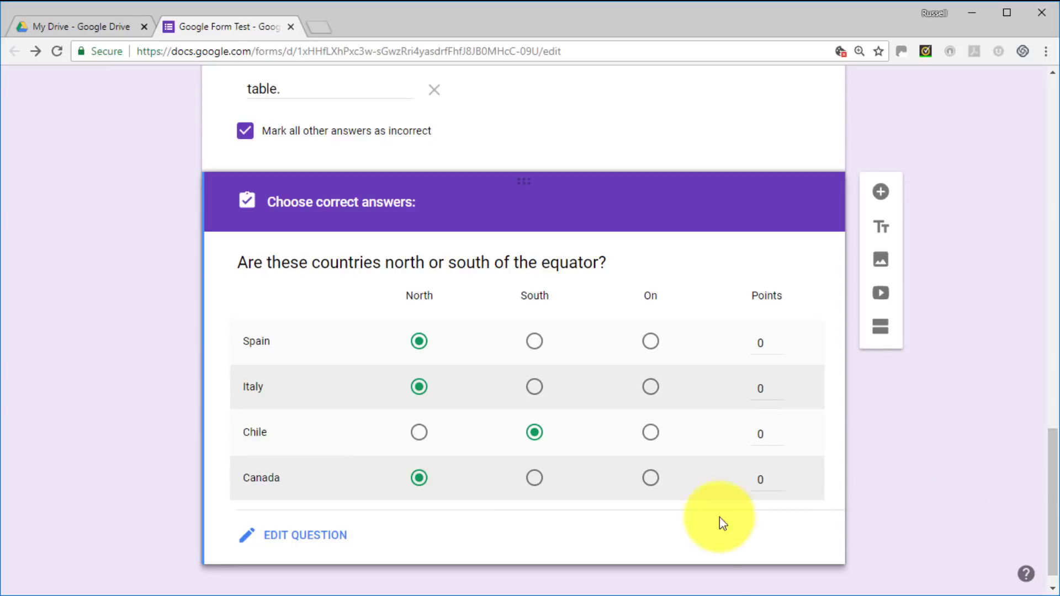
Step: Assign 5 points to each row of the equator grid question: Spain, Italy, Chile and Canada
left_click(319, 542)
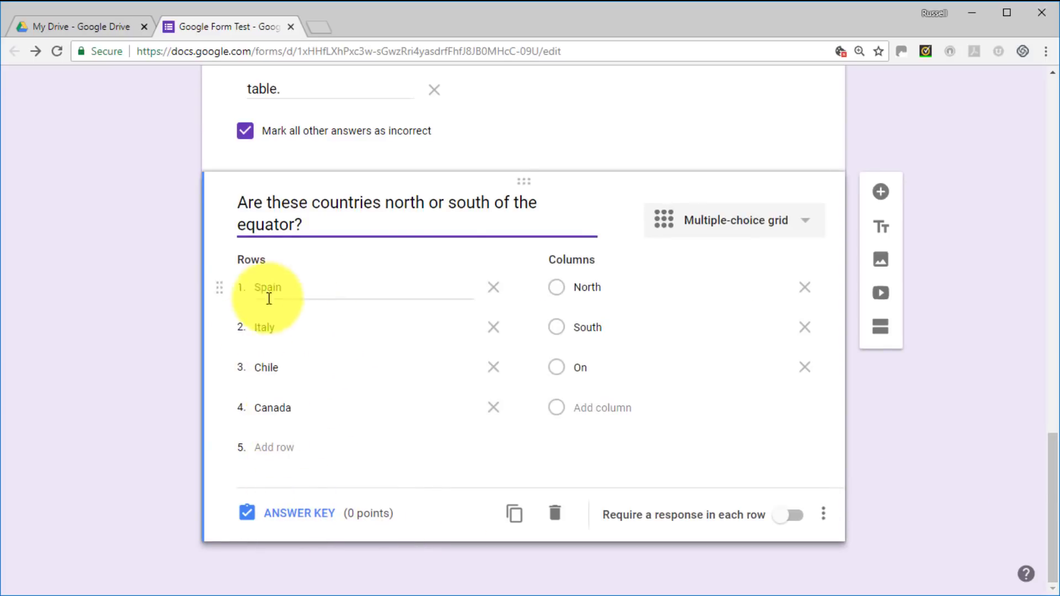
left_click(288, 507)
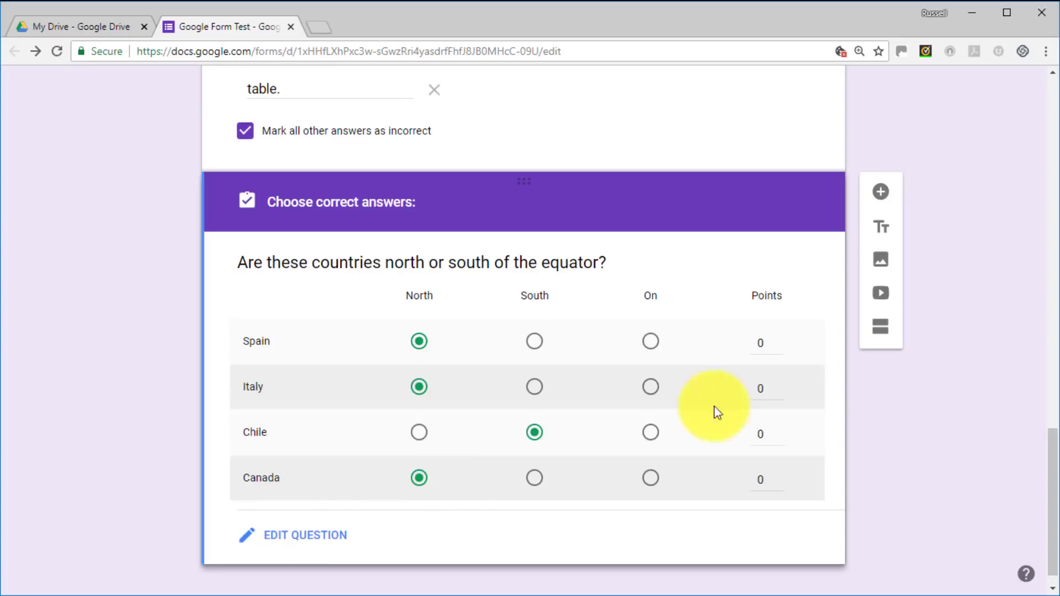
scroll(1047, 485, "down", 1)
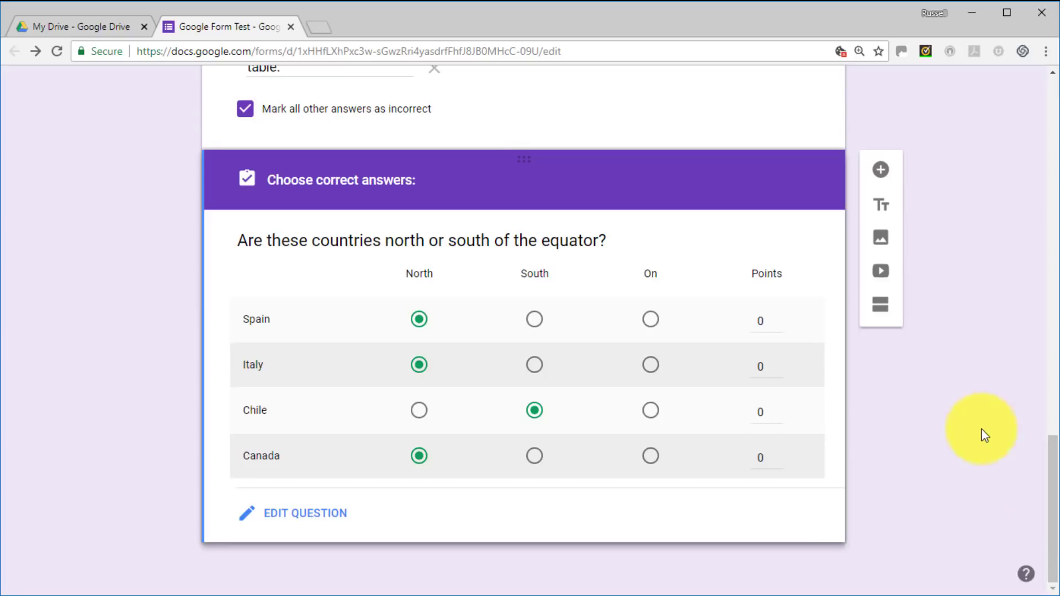
left_click(779, 320)
left_click(780, 365)
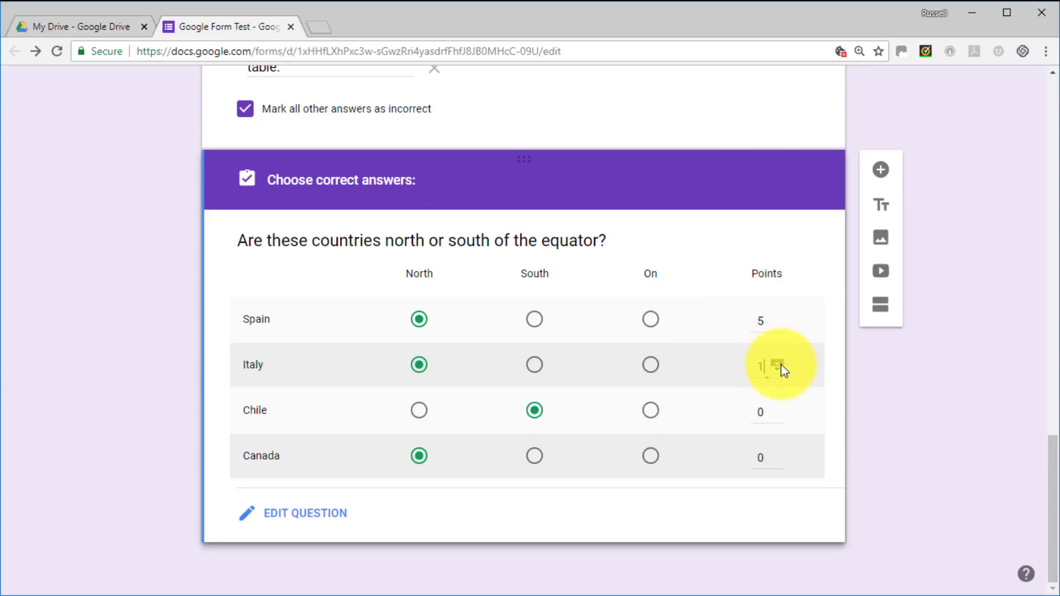
left_click(779, 364)
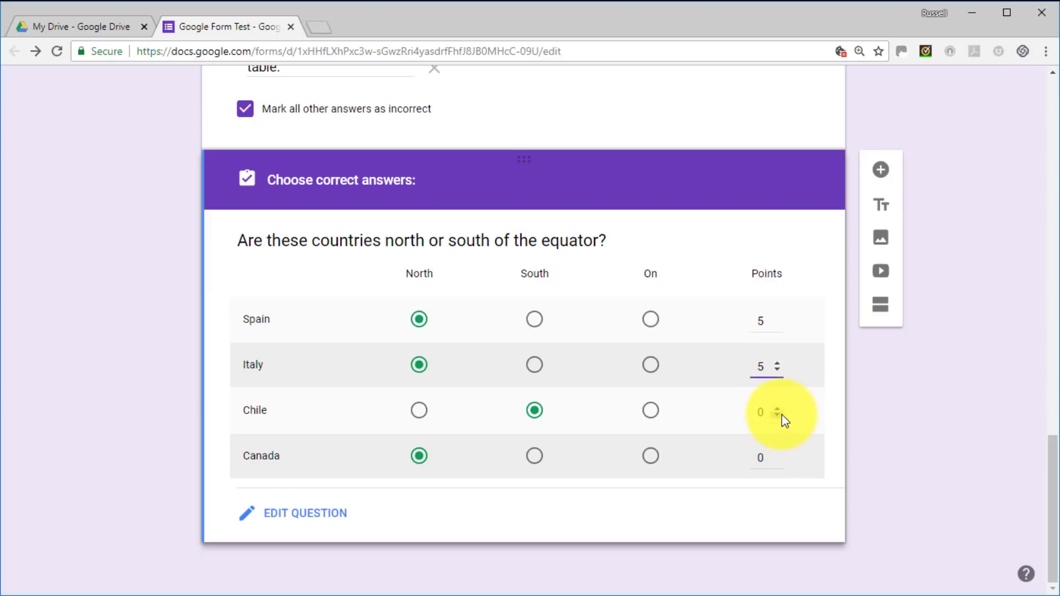
left_click(778, 410)
left_click(777, 409)
left_click(777, 410)
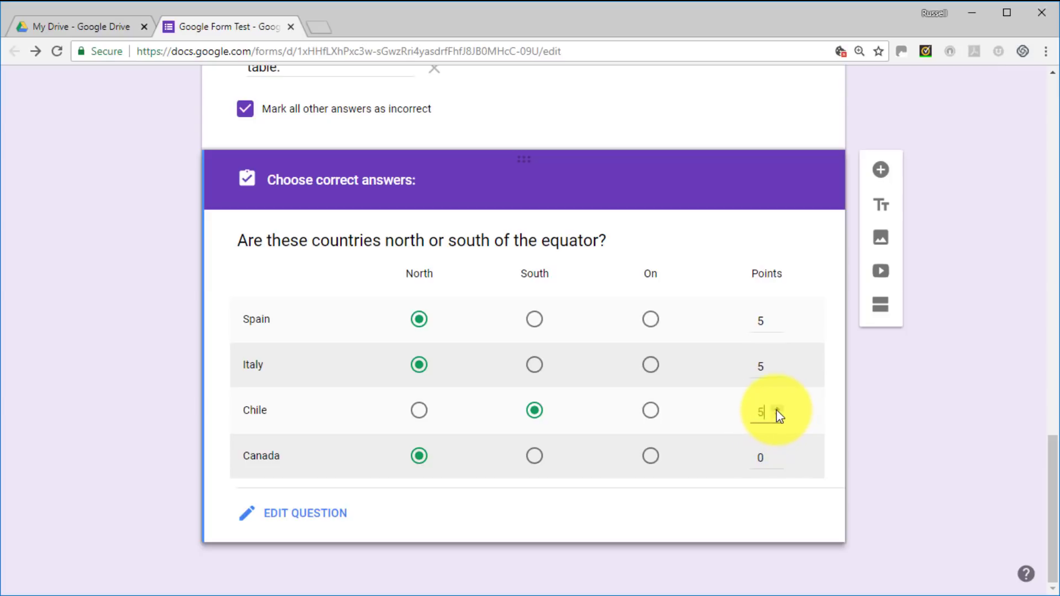
left_click(779, 456)
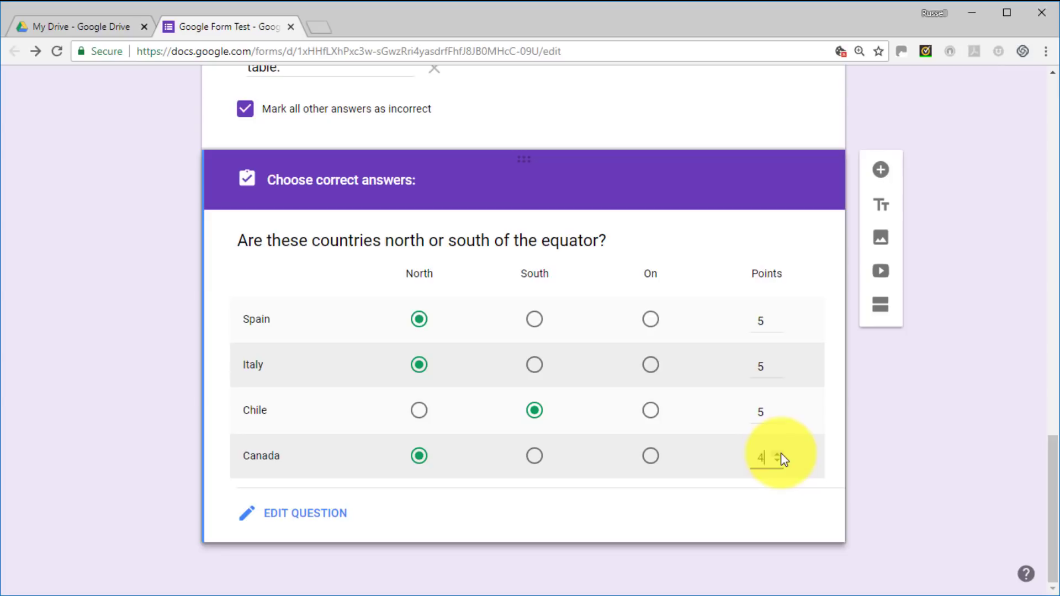
Step: Set question 3, "What does he sit on?", to 5 points and return it to question editing
left_click_drag(1053, 464, 1053, 386)
left_click(775, 312)
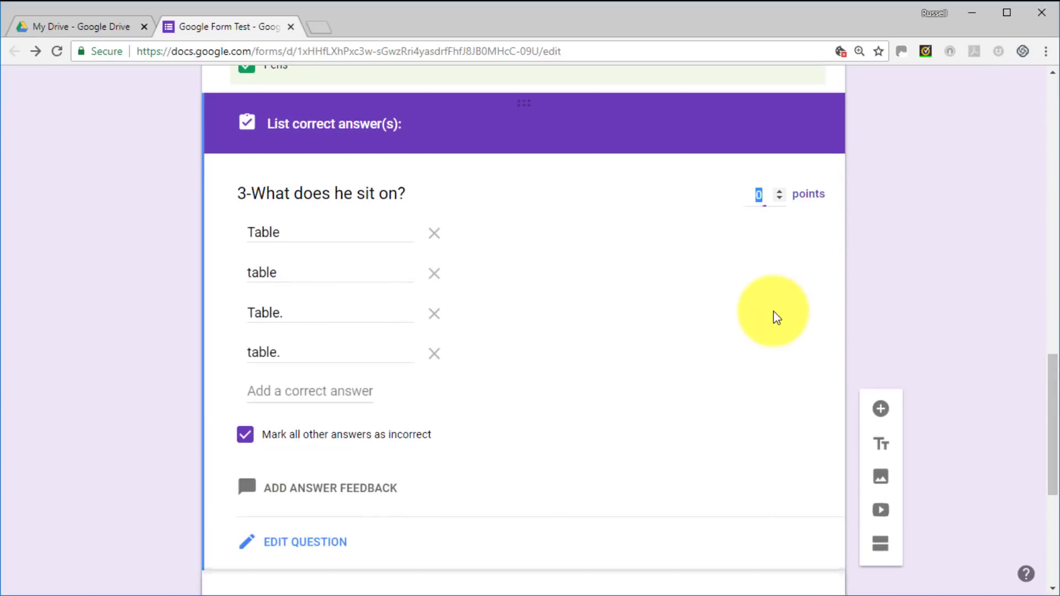
left_click(778, 191)
left_click(779, 191)
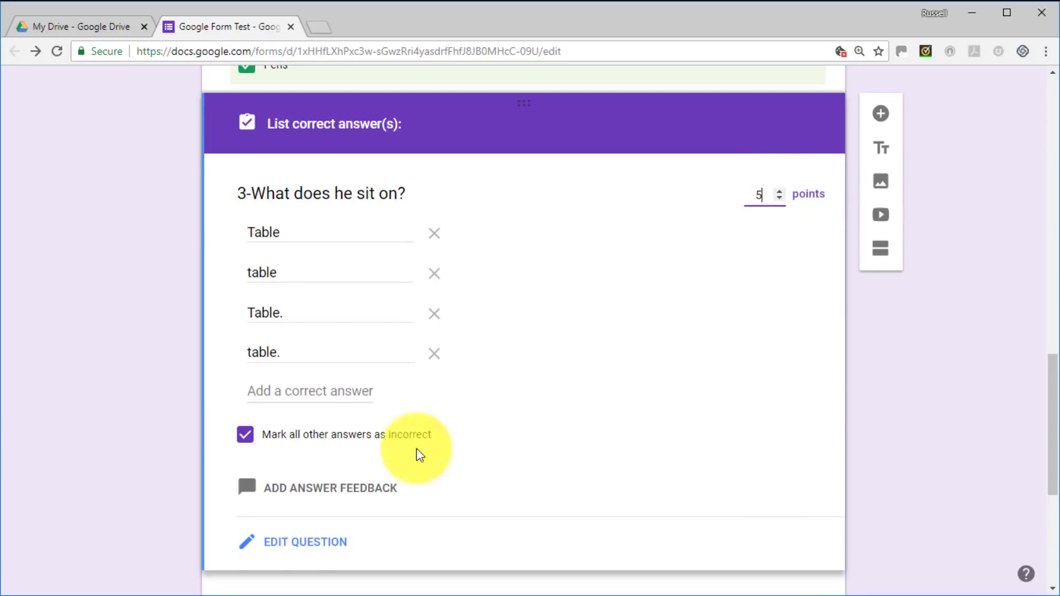
left_click(310, 544)
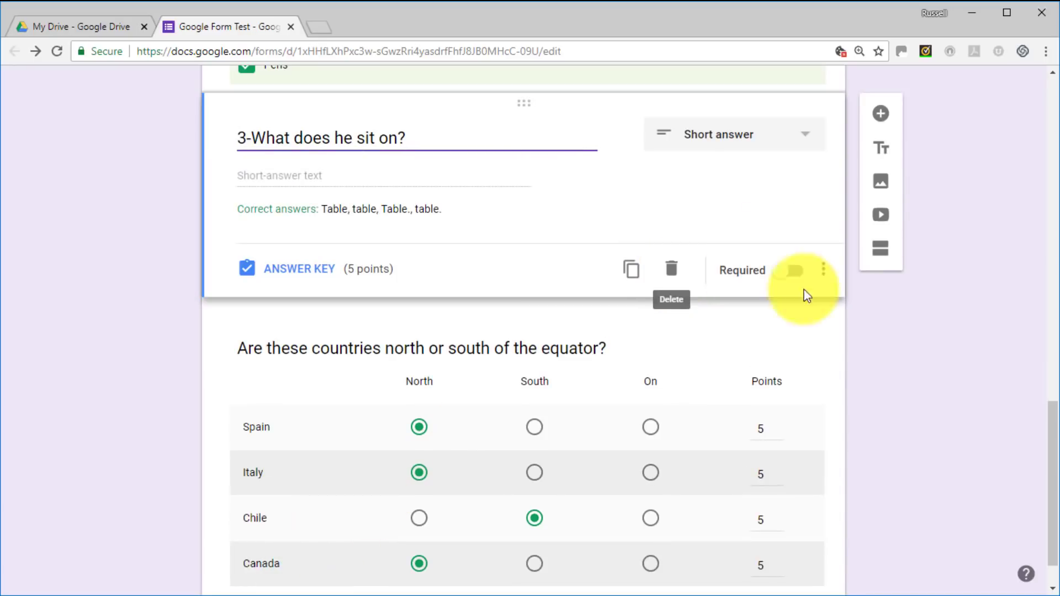
Step: Generate a shortened link for sending the form and copy it
left_click_drag(1053, 416, 1039, 306)
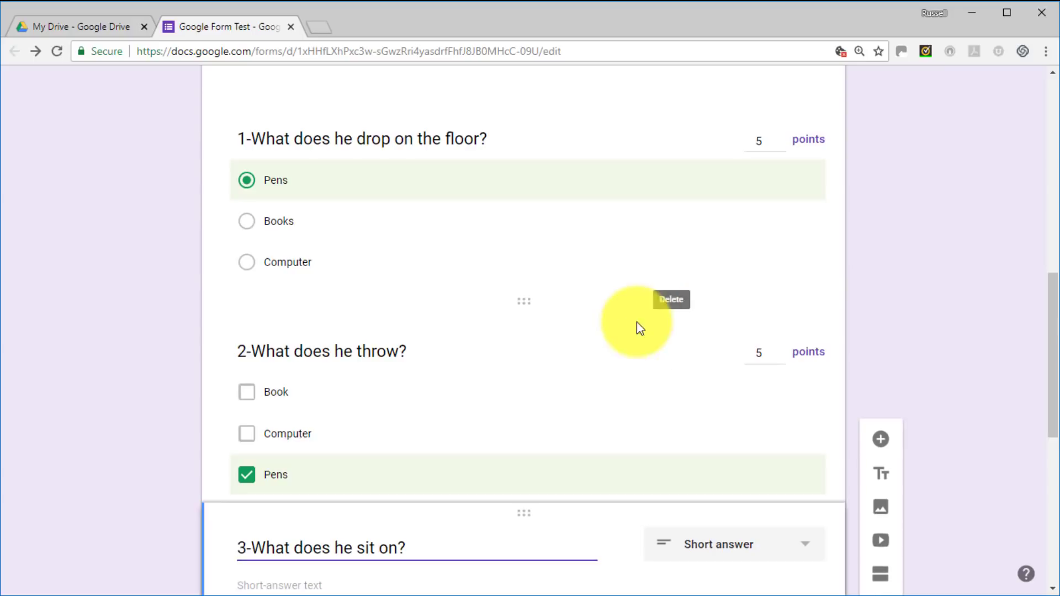
left_click(687, 374)
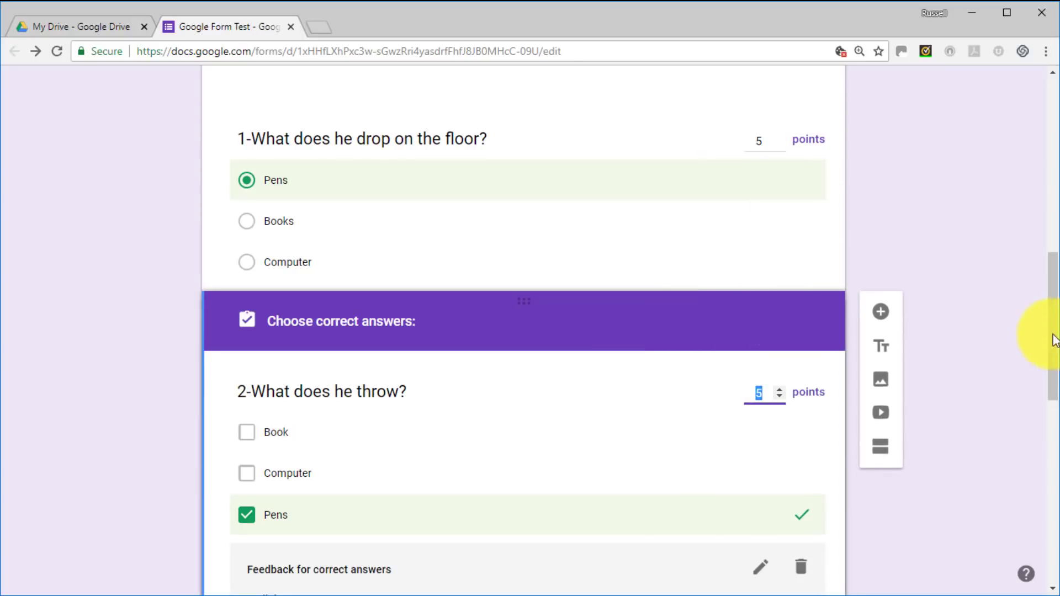
left_click_drag(1054, 336, 1051, 549)
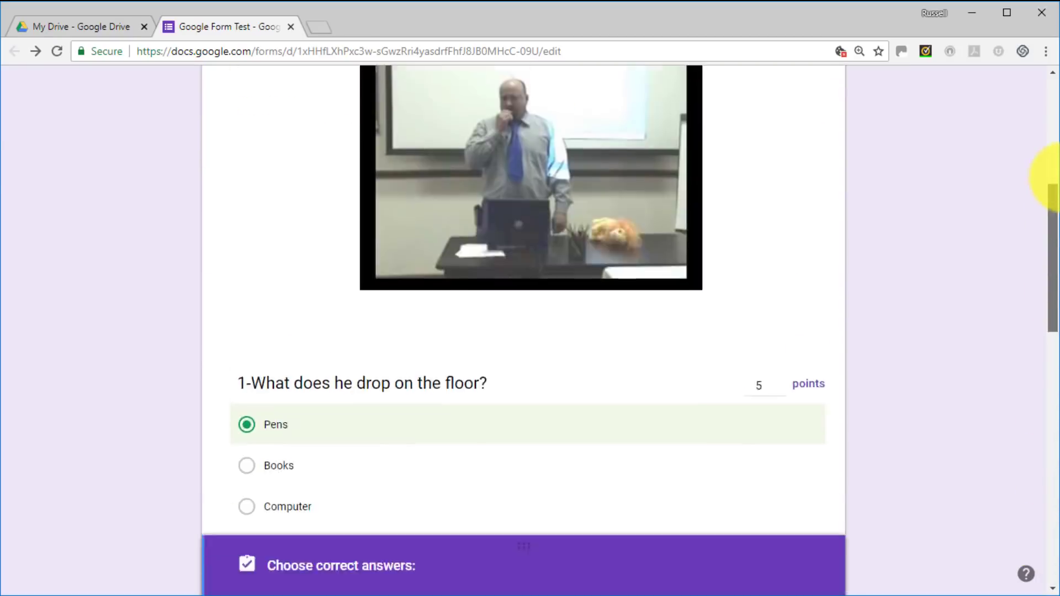
left_click_drag(1051, 177, 1055, 107)
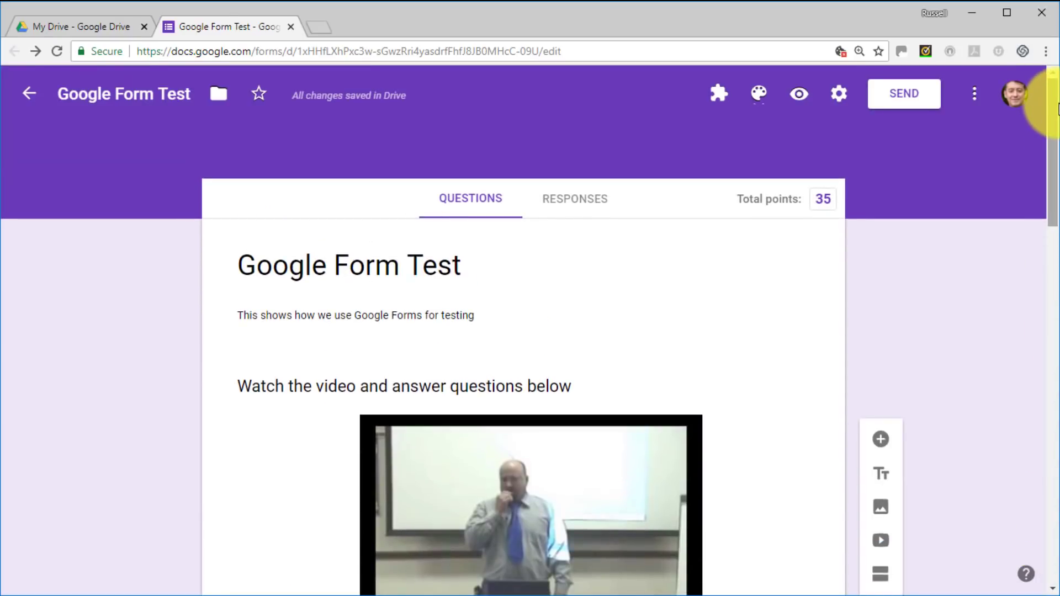
left_click(900, 94)
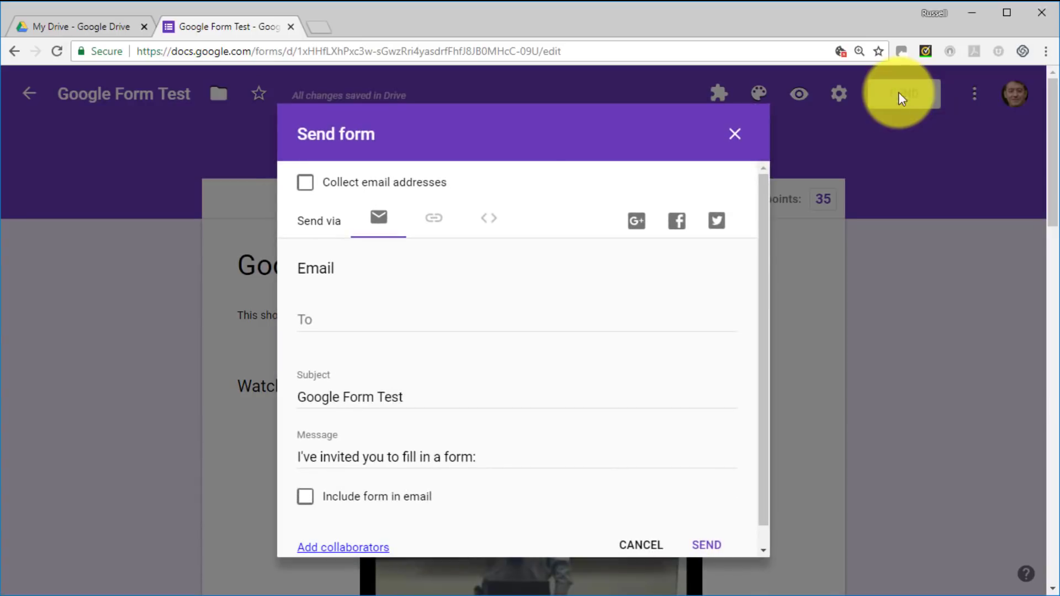
left_click(432, 219)
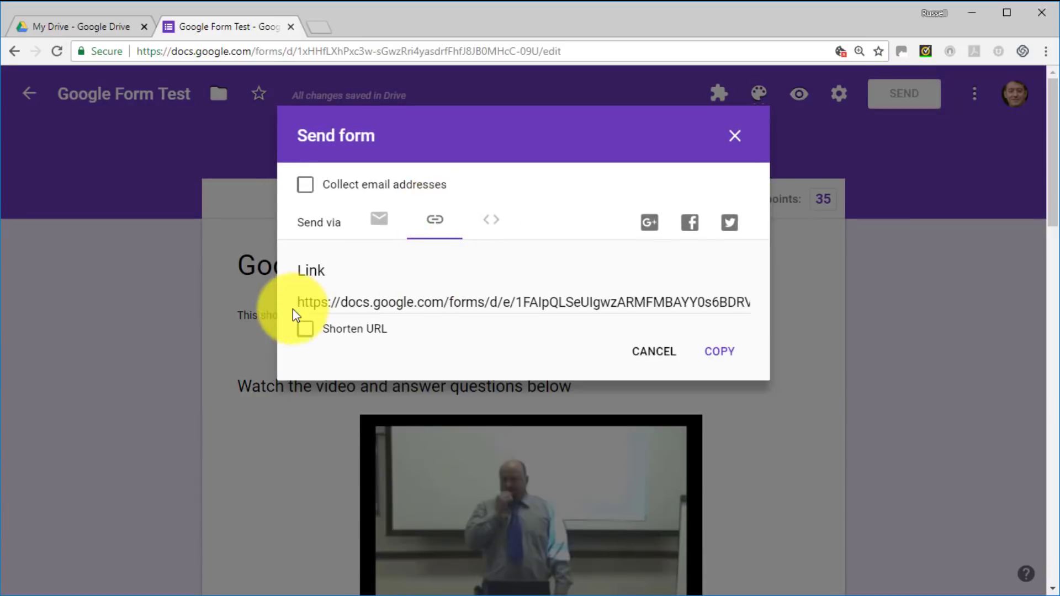
left_click(300, 328)
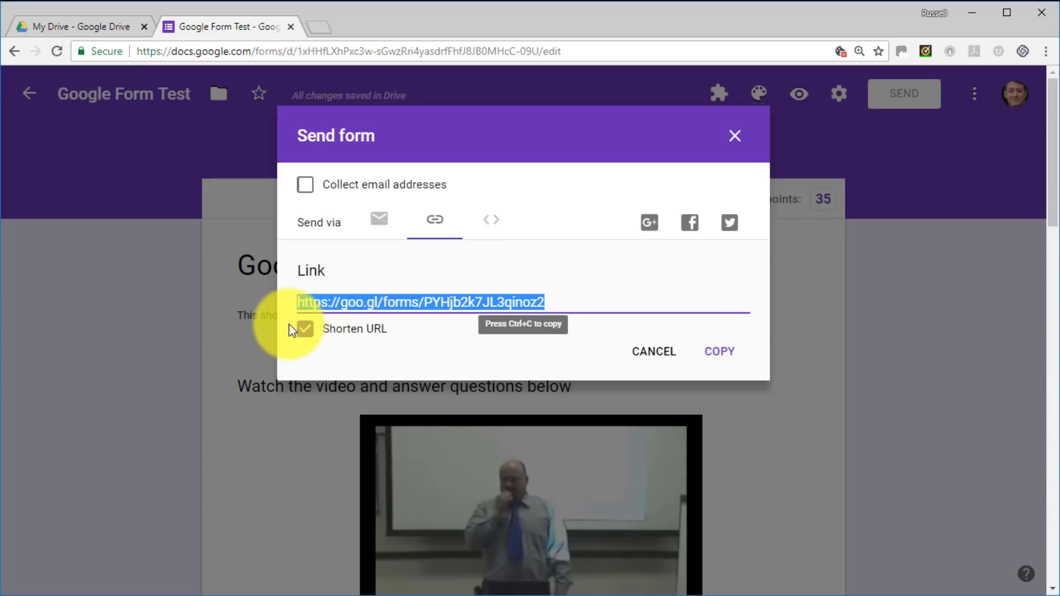
right_click(397, 303)
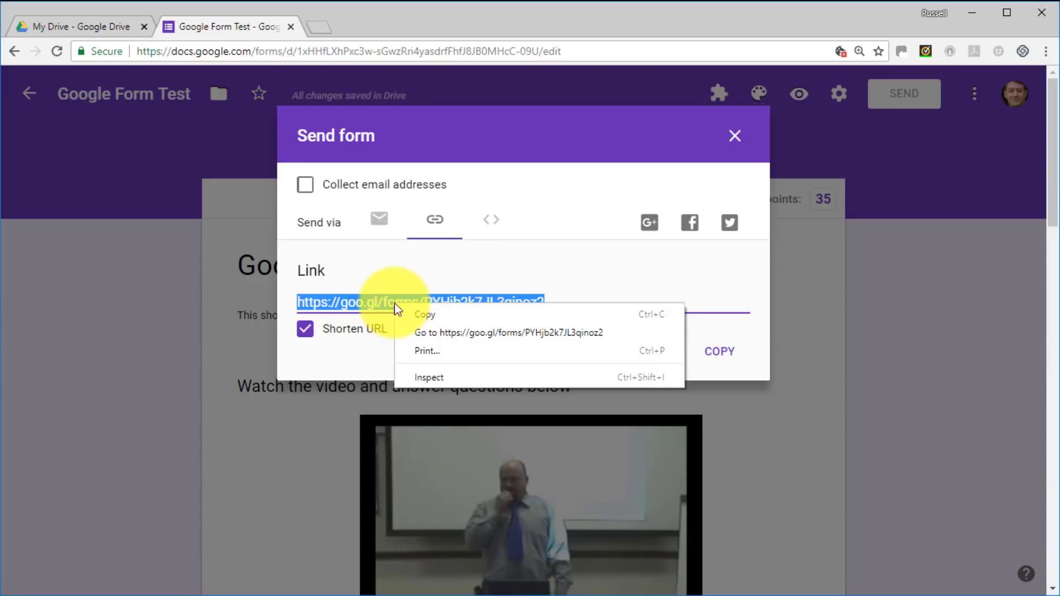
left_click(419, 315)
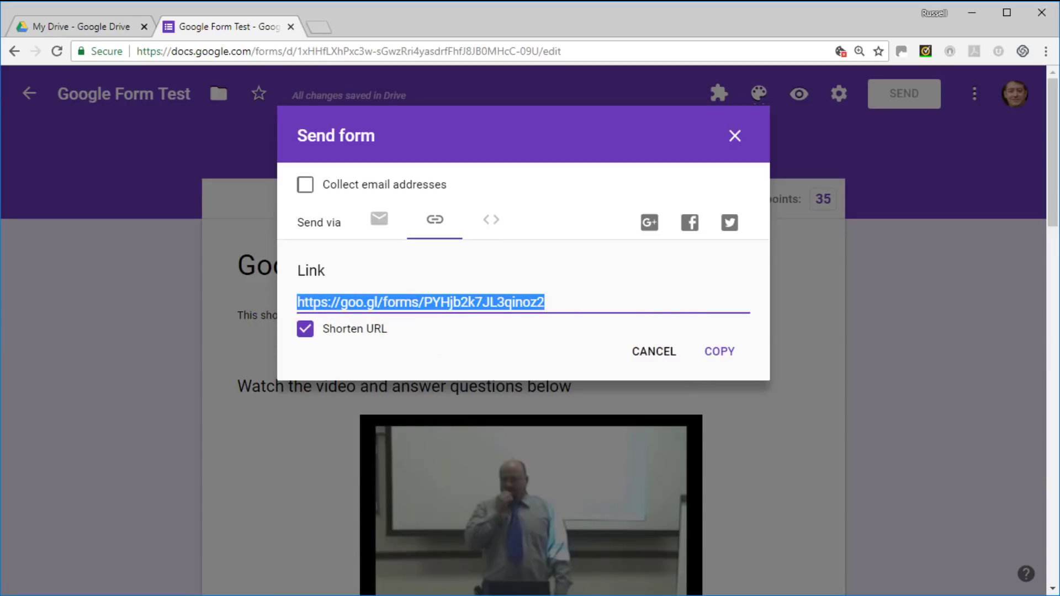
Step: Switch to the Microsoft Edge window and open the copied form link in the current page
key("alt+Tab")
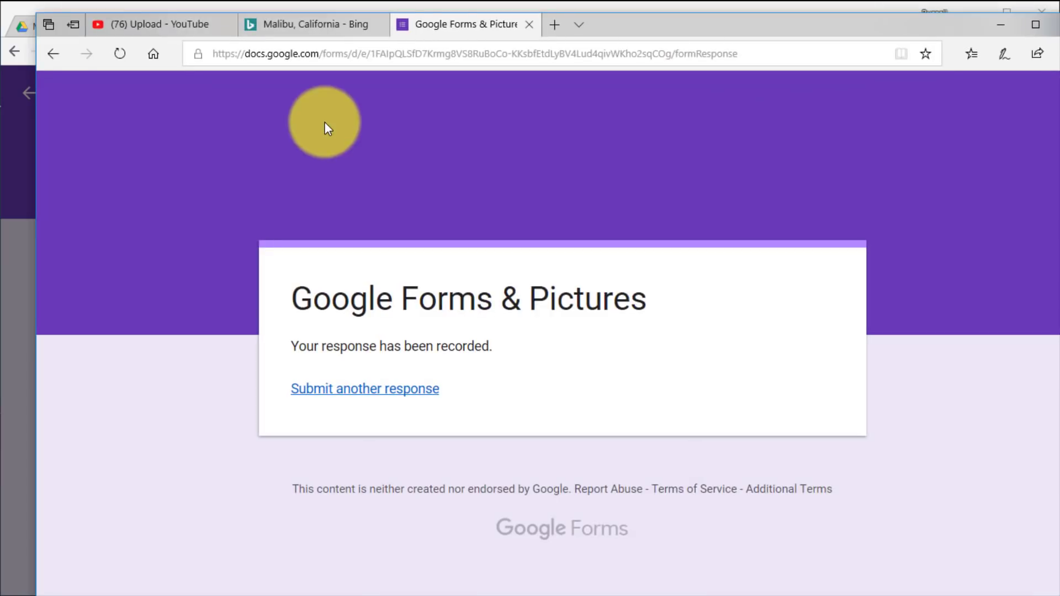
left_click_drag(794, 33, 754, 15)
left_click(559, 44)
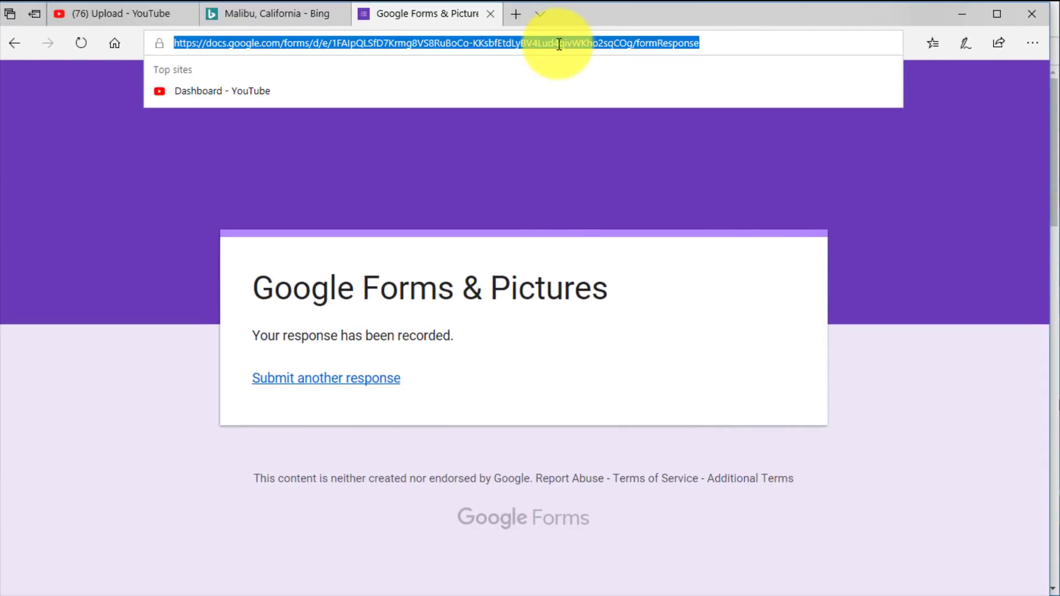
key("ctrl+v")
key("Return")
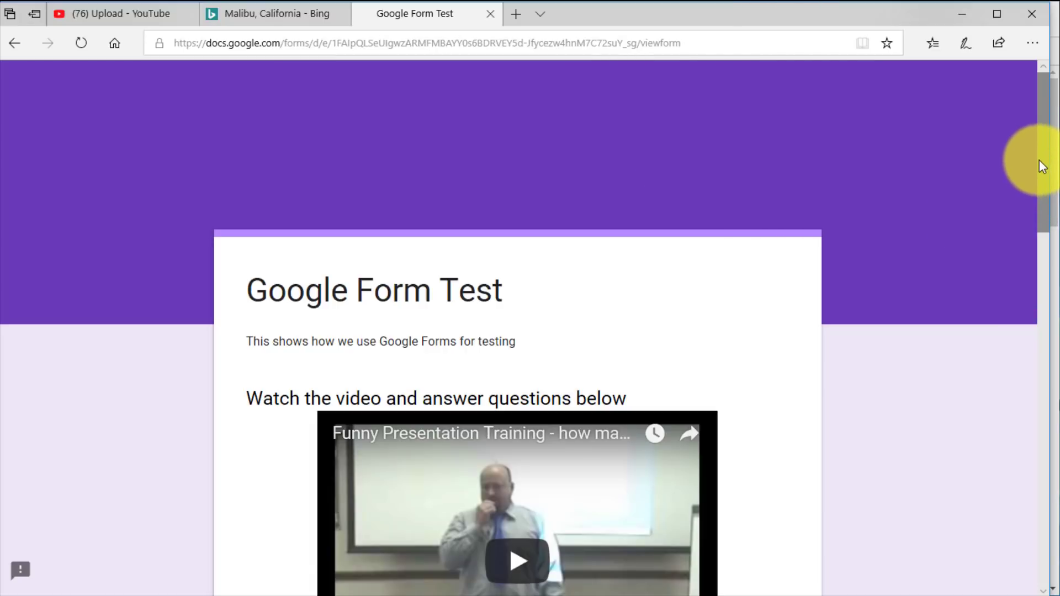
Step: Start the embedded video in the live form and pause it
left_click_drag(1041, 162, 1042, 222)
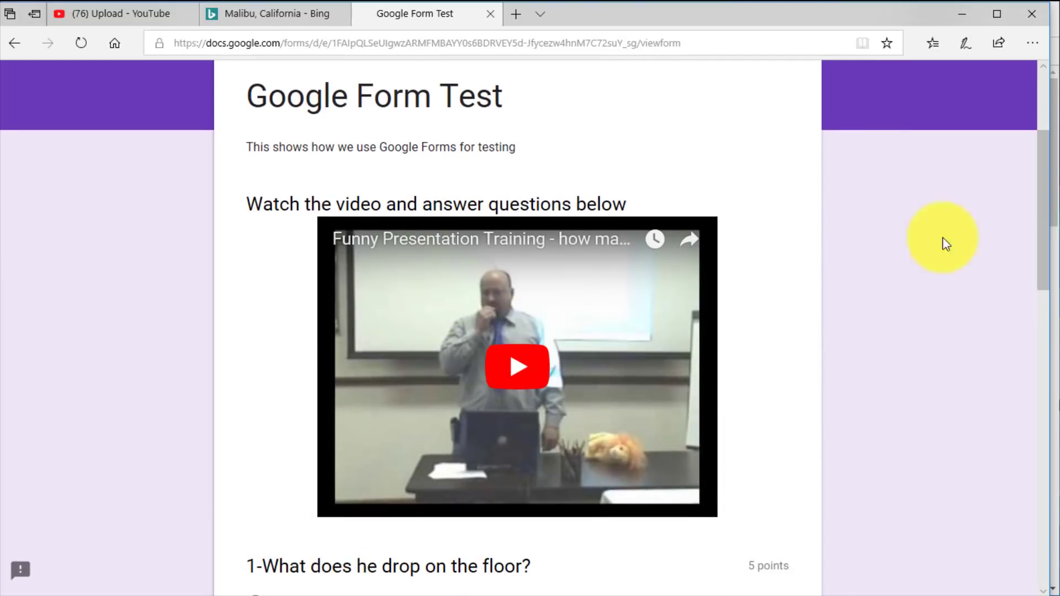
left_click(515, 366)
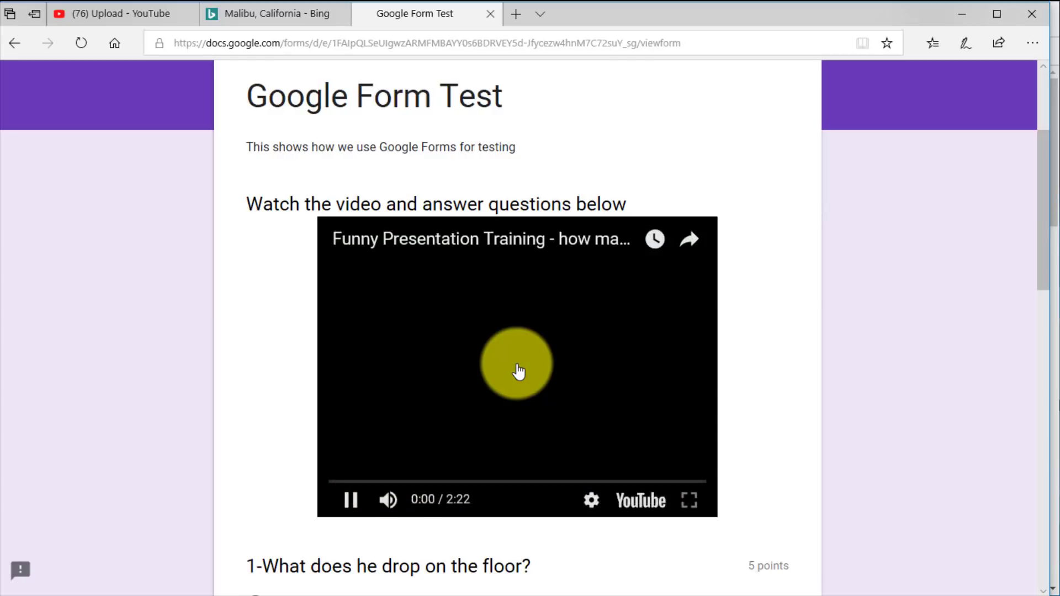
left_click(351, 502)
Step: Answer questions 1 and 2 with "Pens" and question 3 with "Table"
left_click_drag(1043, 276, 1046, 352)
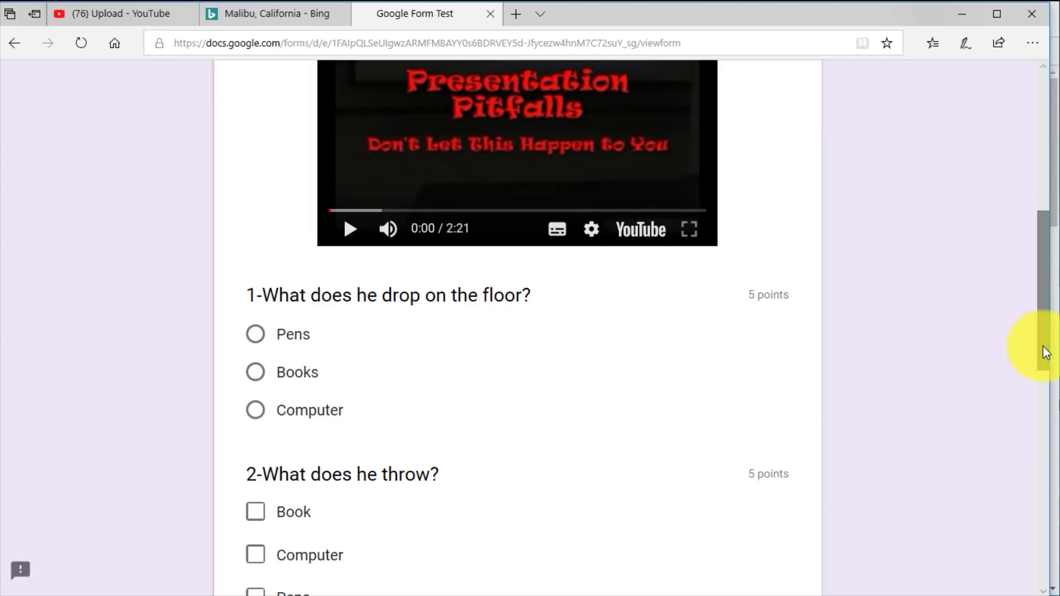
left_click(256, 335)
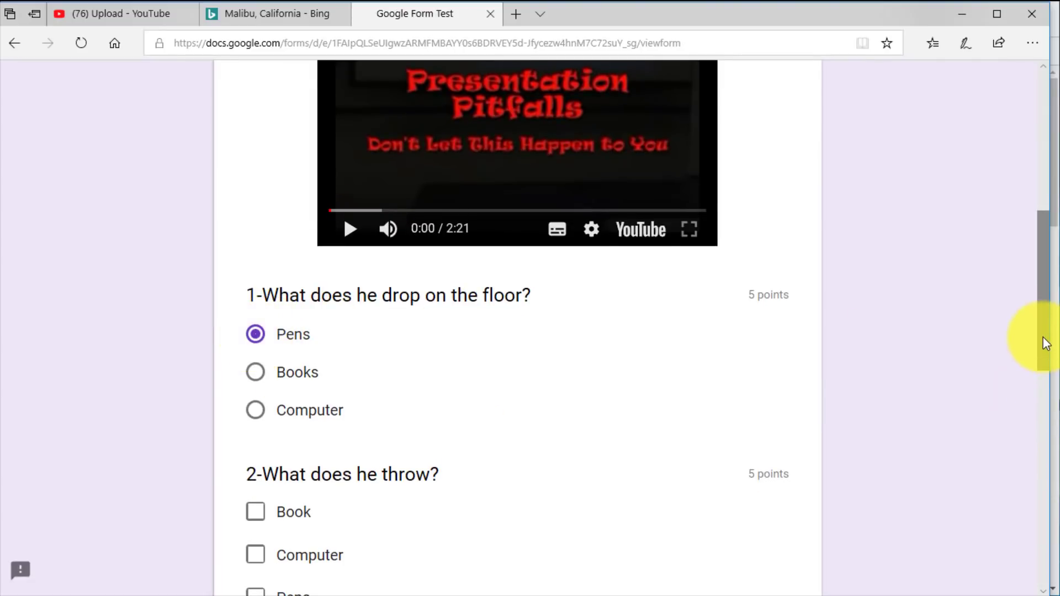
left_click_drag(1043, 344, 1034, 409)
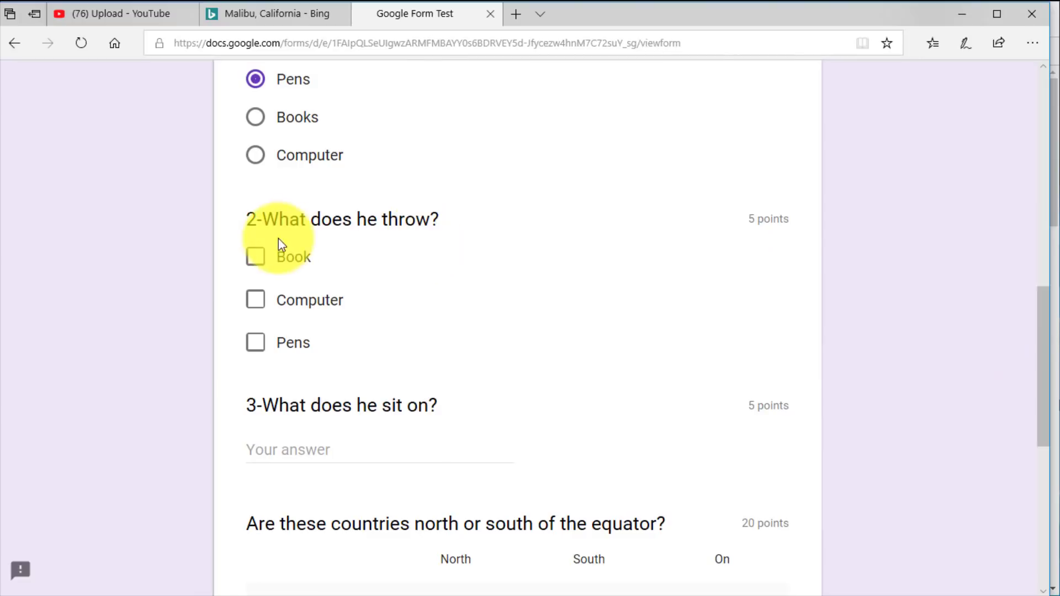
left_click(257, 343)
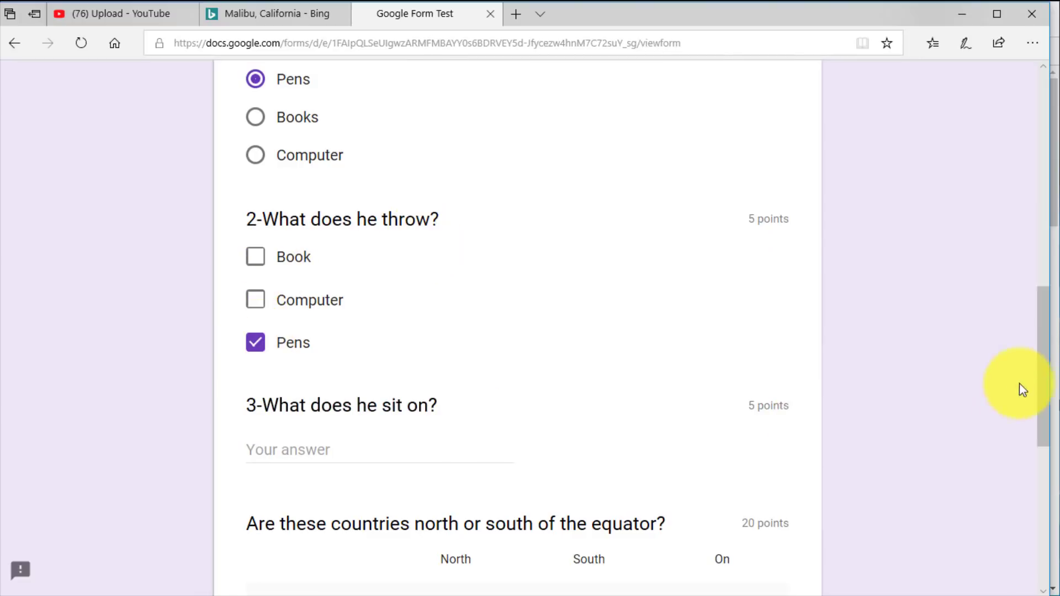
left_click(372, 450)
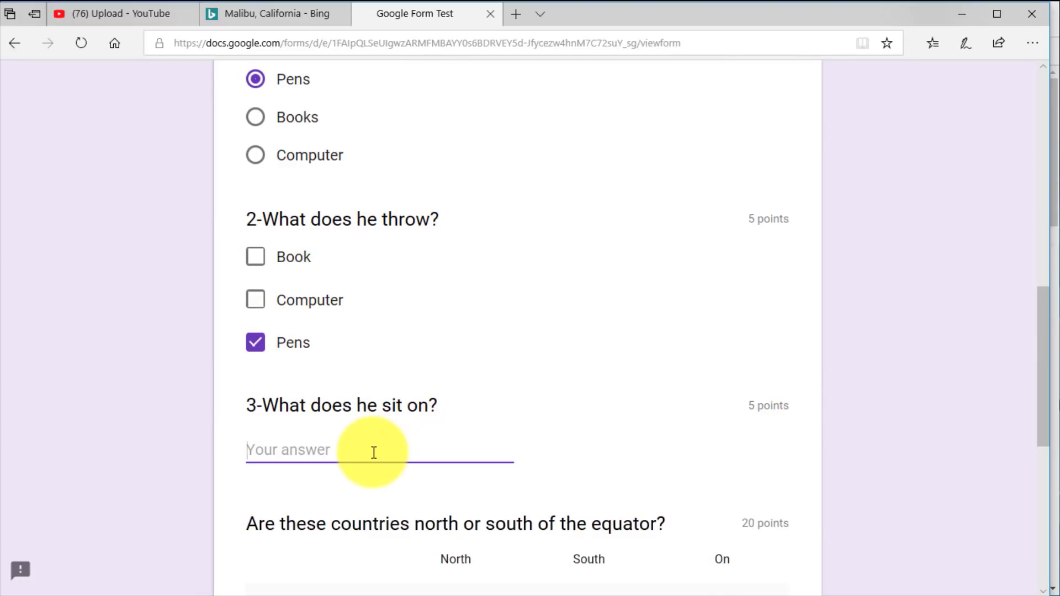
type("Table")
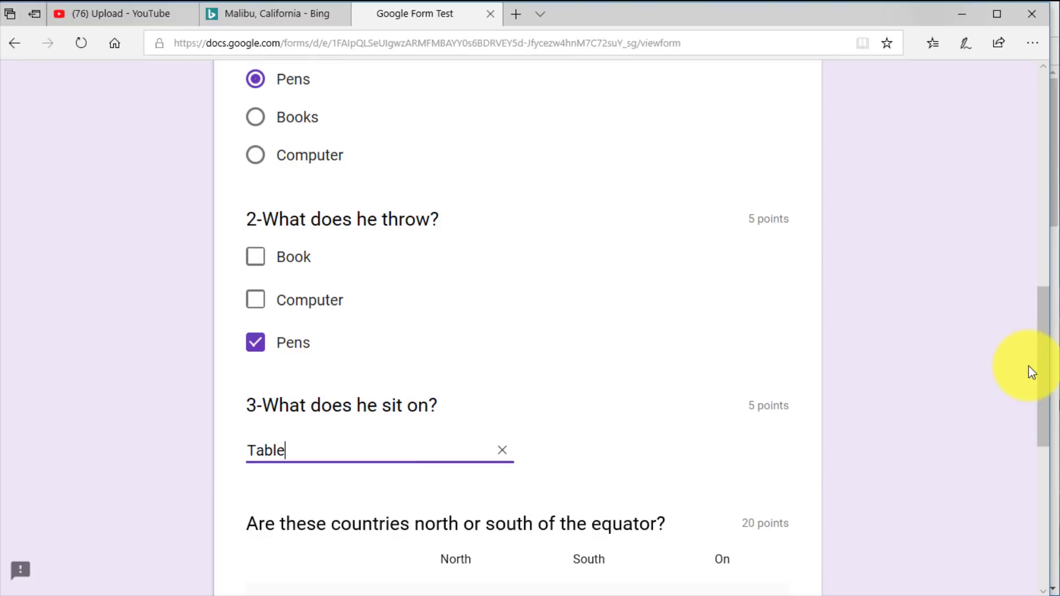
Step: Answer the equator grid with North for Spain, Italy and Chile and South for Canada, and submit the form
left_click_drag(1045, 384, 1051, 462)
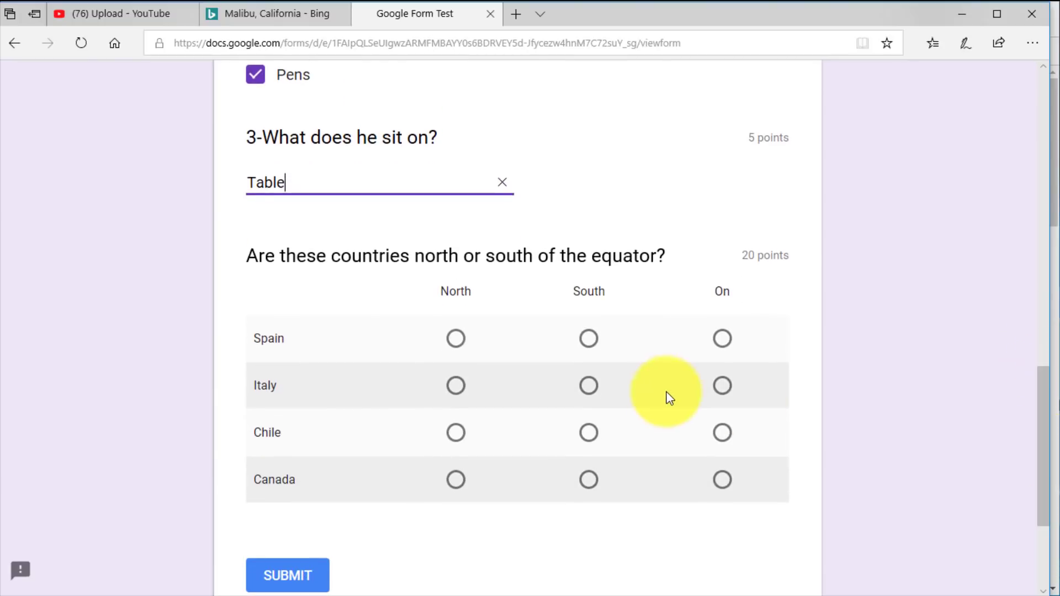
left_click(457, 338)
left_click(456, 386)
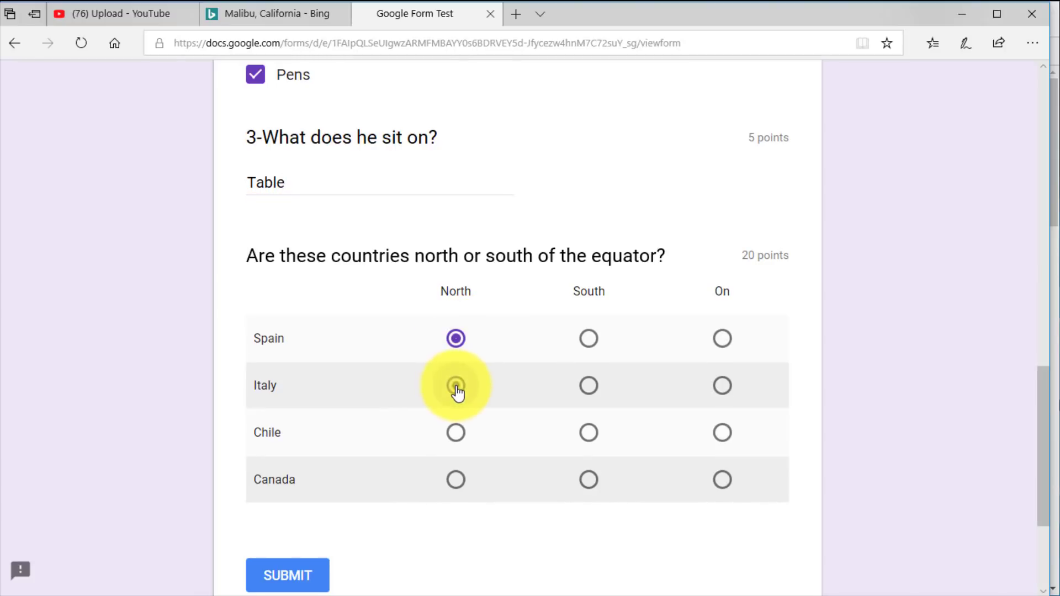
left_click(456, 435)
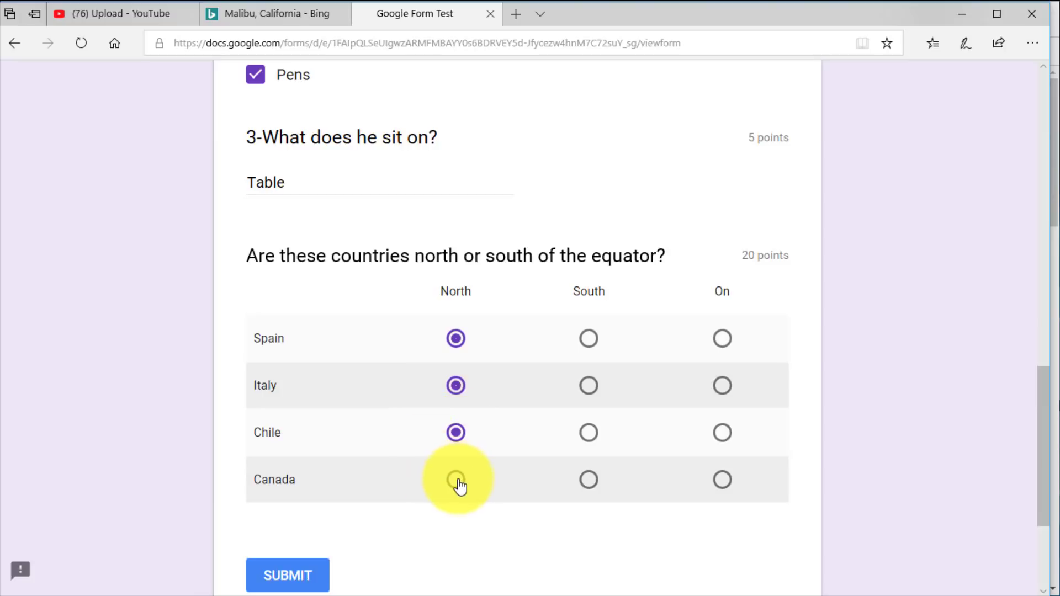
left_click(585, 485)
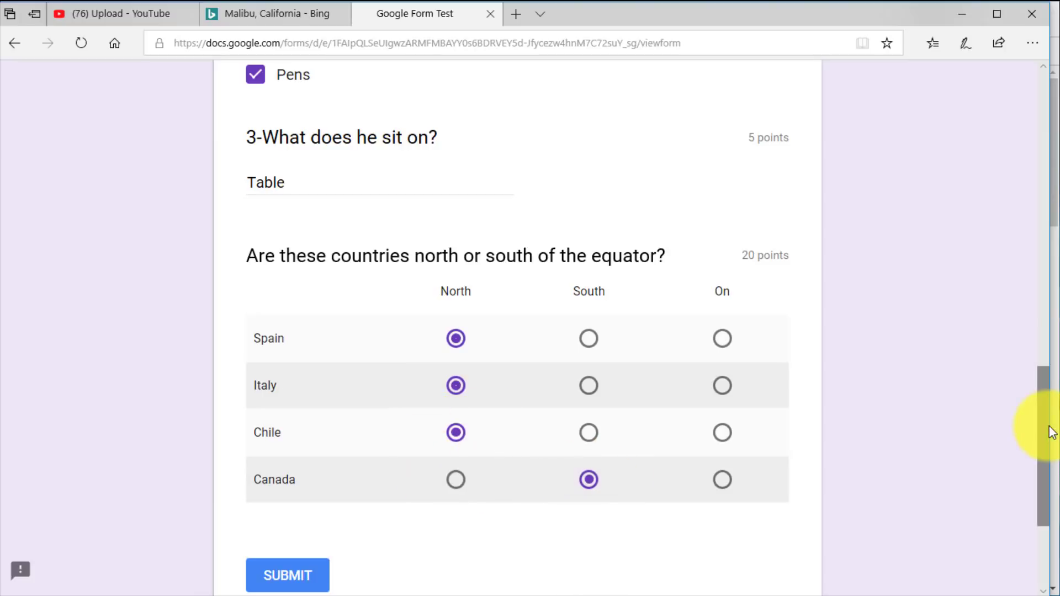
scroll(1046, 464, "down", 3)
left_click(280, 377)
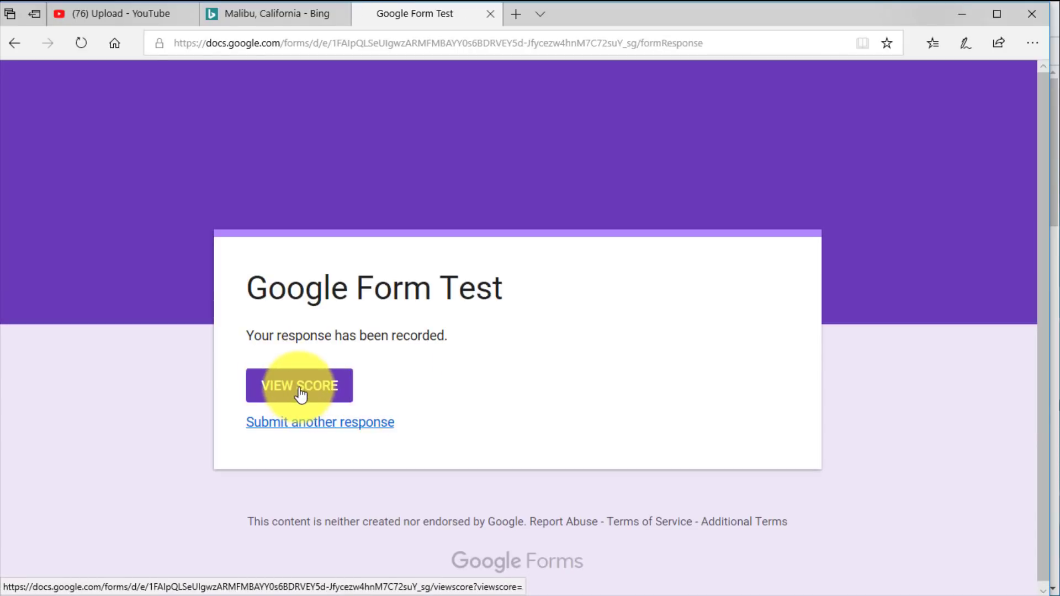
Step: View the score of the submitted quiz response and review the marked answers
left_click(300, 386)
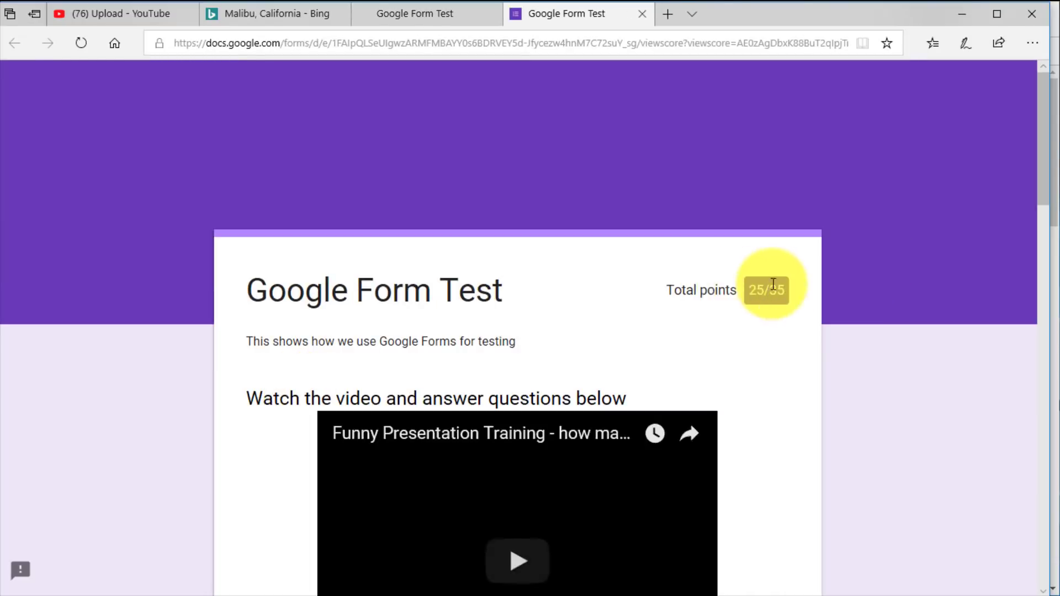
left_click_drag(1048, 189, 998, 476)
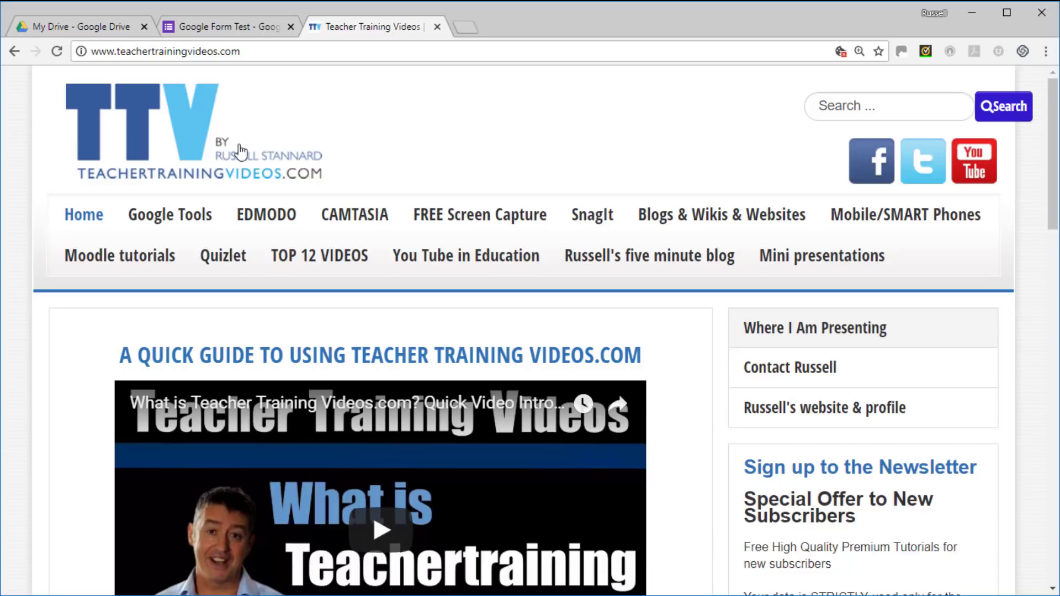
Step: Open the Google Tools section of teachertrainingvideos.com in Chrome and look over its Google Forms tutorial entries
left_click(149, 224)
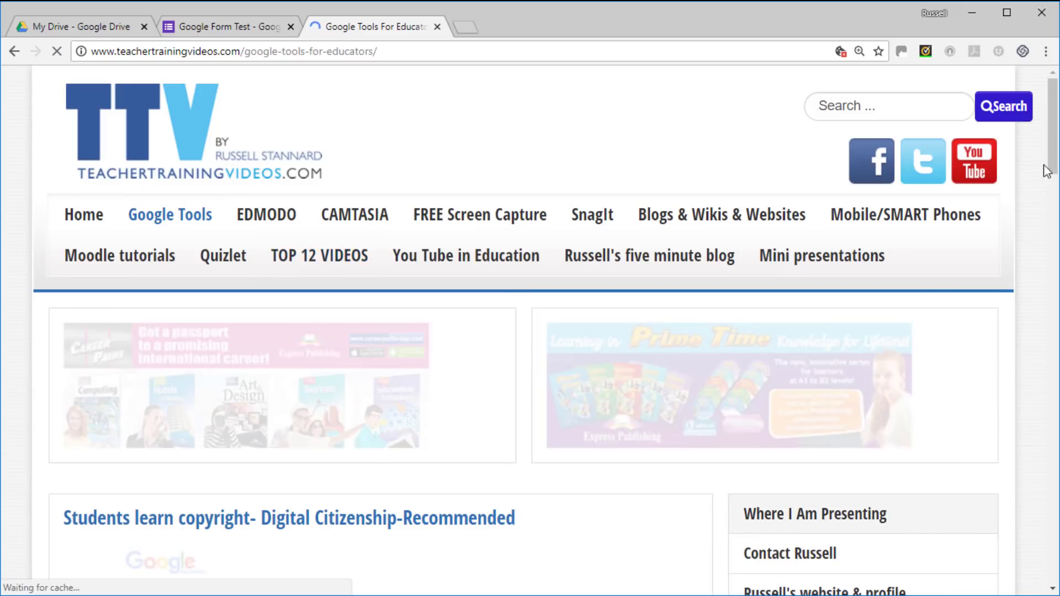
left_click_drag(1056, 131, 1052, 207)
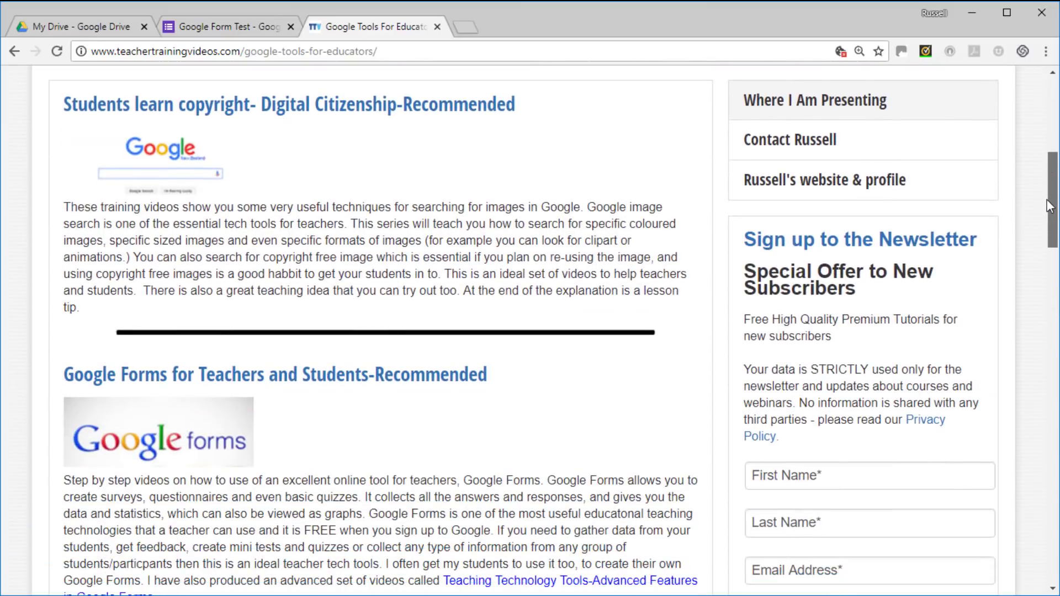
scroll(868, 174, "down", 4)
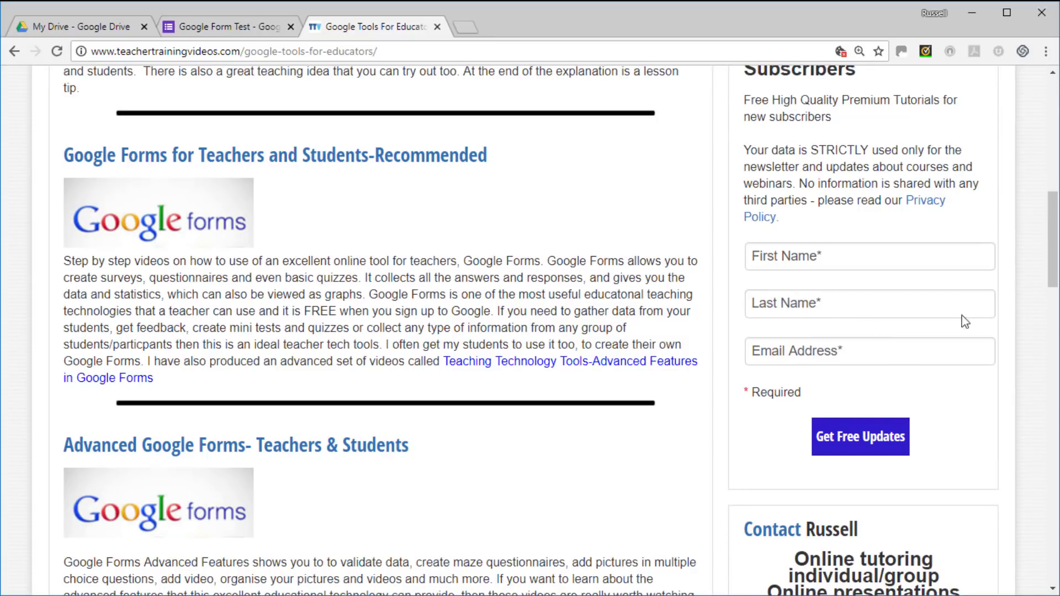
left_click_drag(1054, 261, 1041, 133)
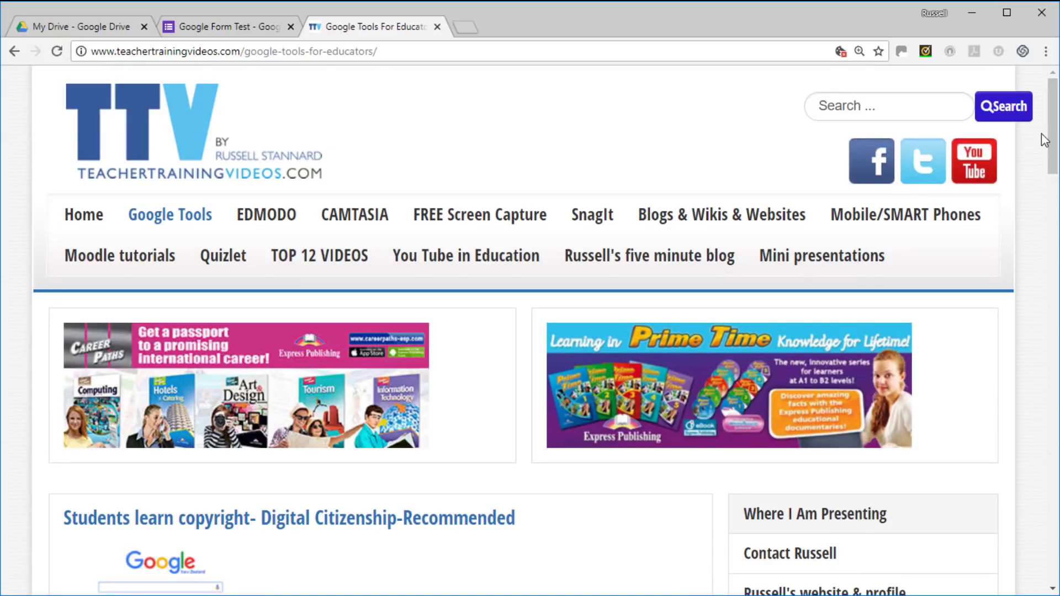